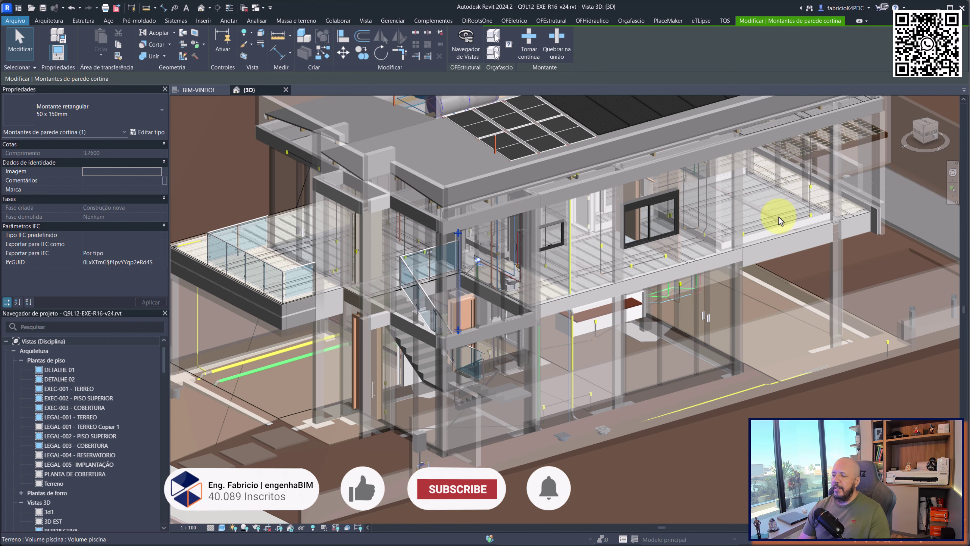
Select the Sasazaki Sound Block 200 x 140,5 window on the upper floor and examine it up close
scroll(721, 227, "down", 2)
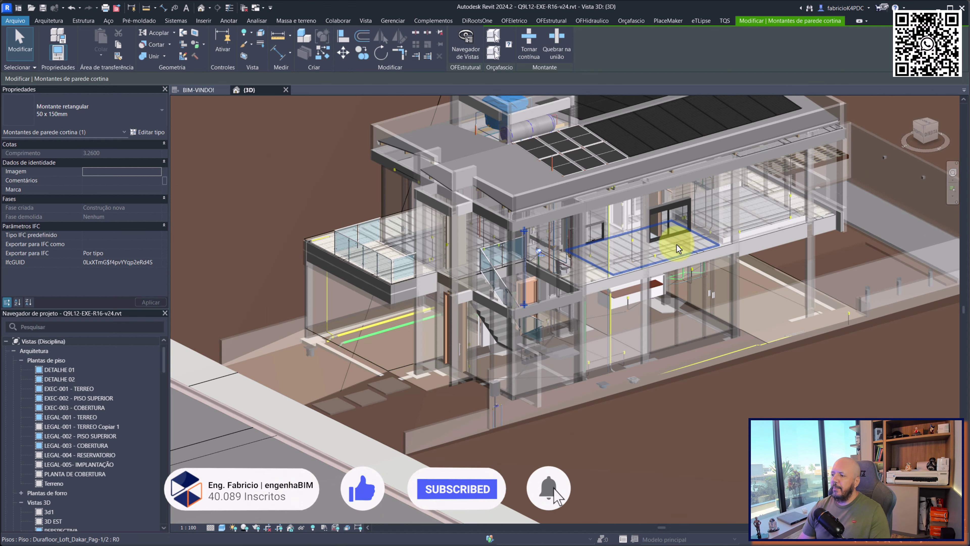
left_click_drag(649, 179, 622, 248)
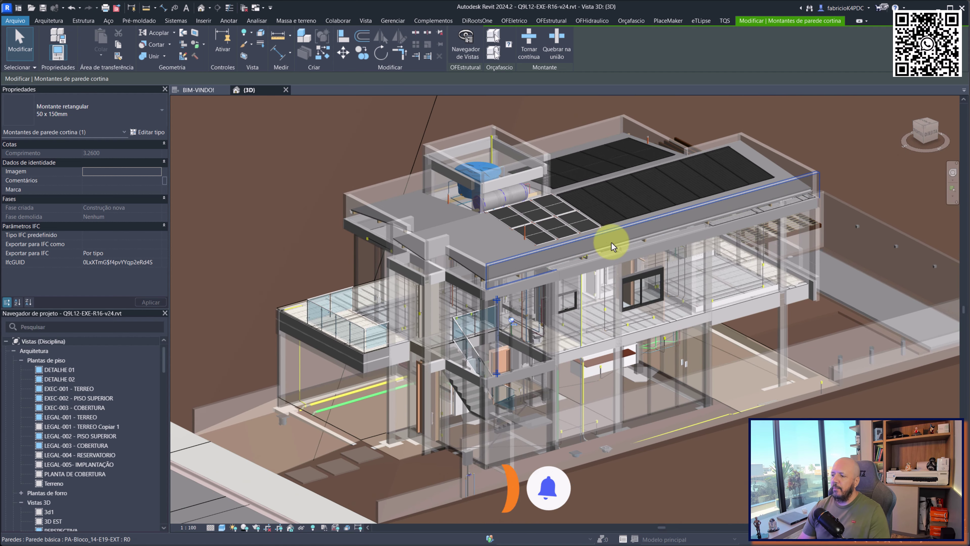
scroll(575, 292, "up", 3)
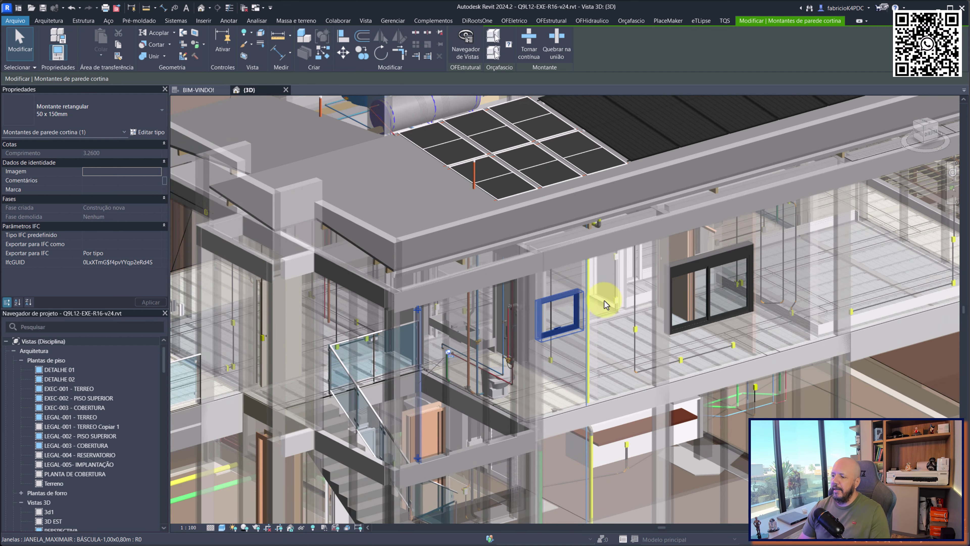
left_click(688, 266)
scroll(596, 245, "up", 4)
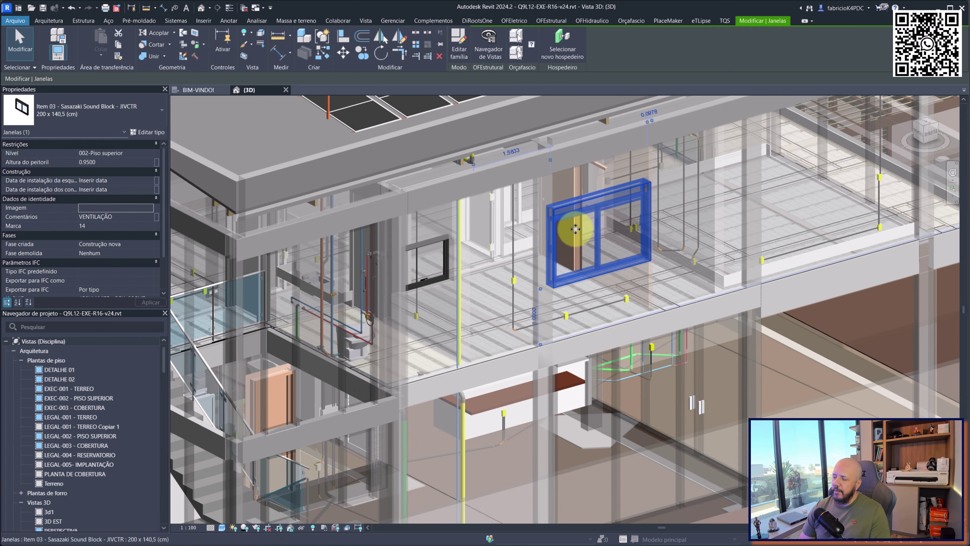
scroll(594, 202, "up", 1)
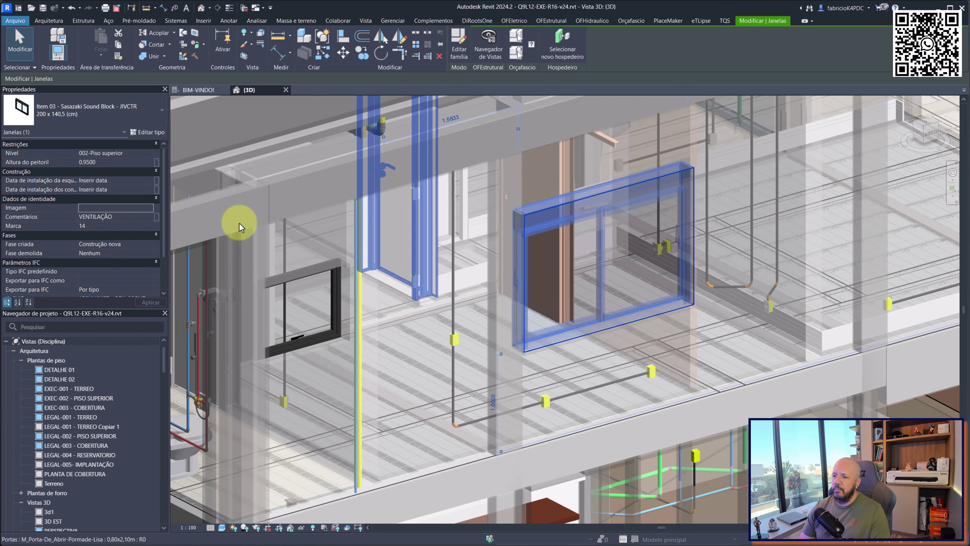
left_click_drag(437, 214, 477, 210)
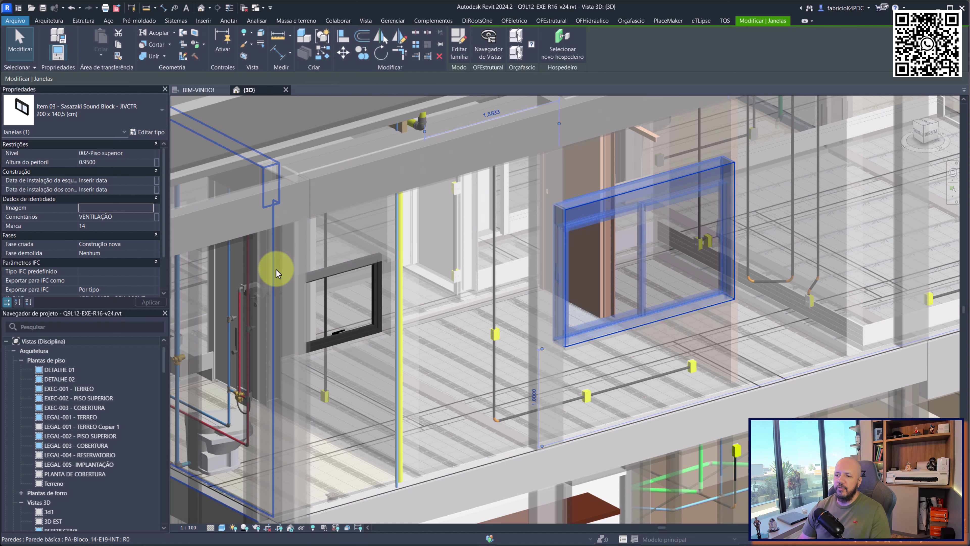
scroll(644, 256, "up", 2)
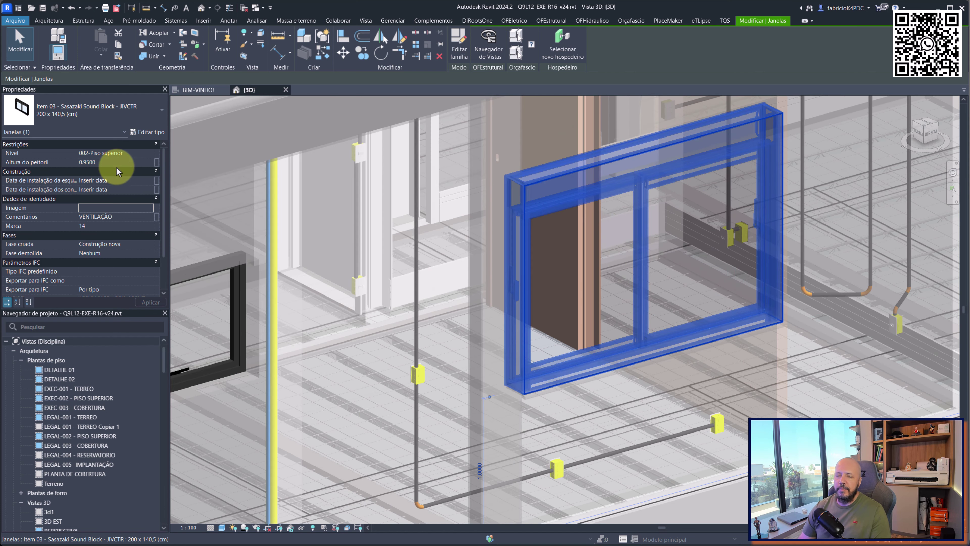
scroll(117, 168, "down", 2)
scroll(134, 203, "up", 2)
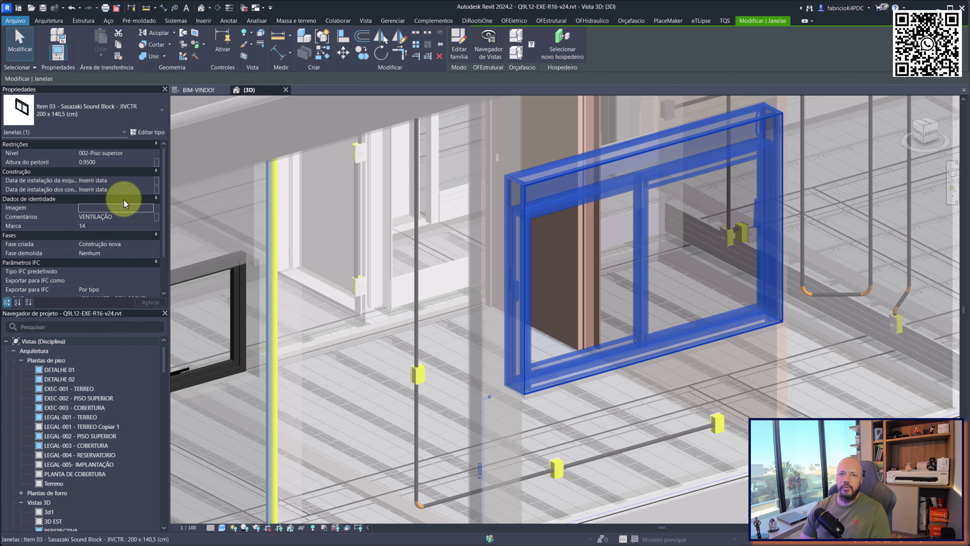
Review the selected window's type properties, including its manufacturer, model and performance data, and close them without changes
left_click(136, 132)
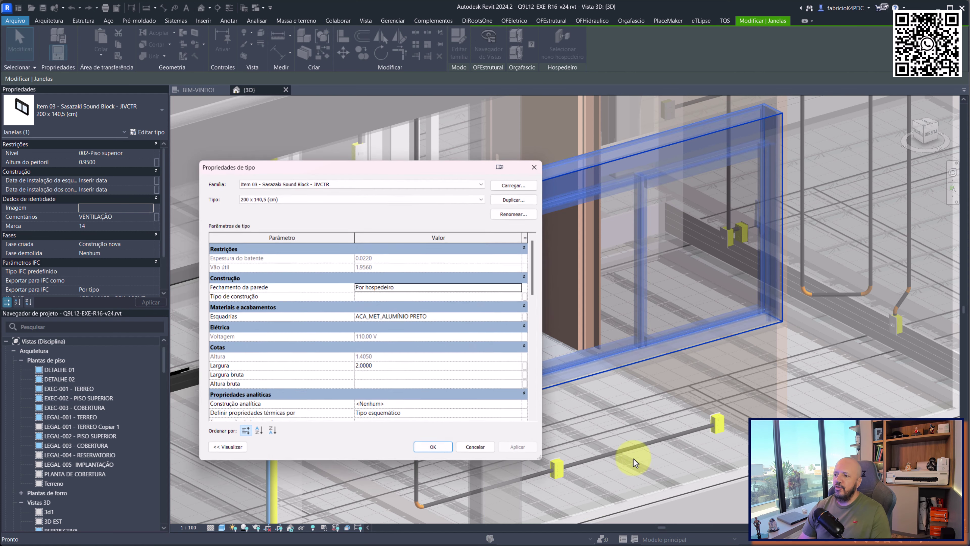
scroll(470, 331, "down", 5)
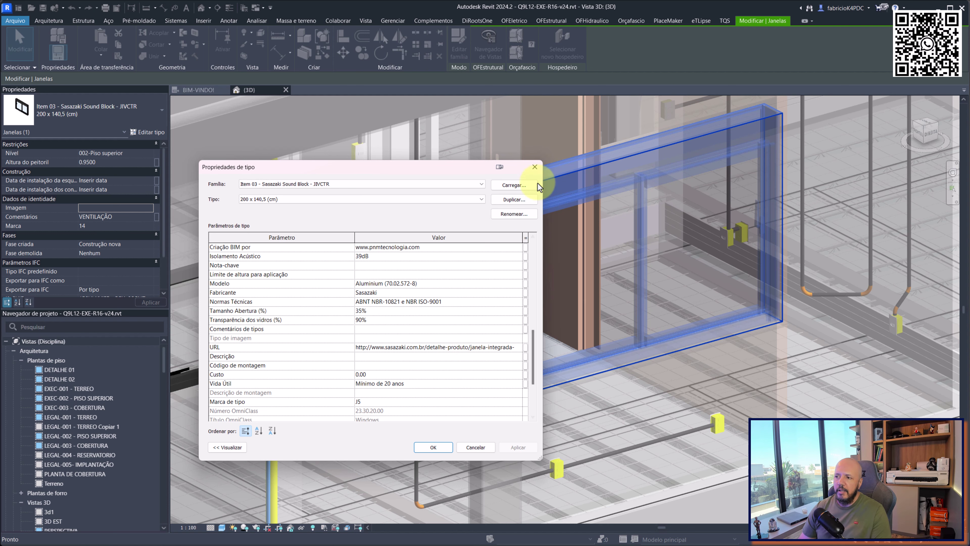
left_click(535, 167)
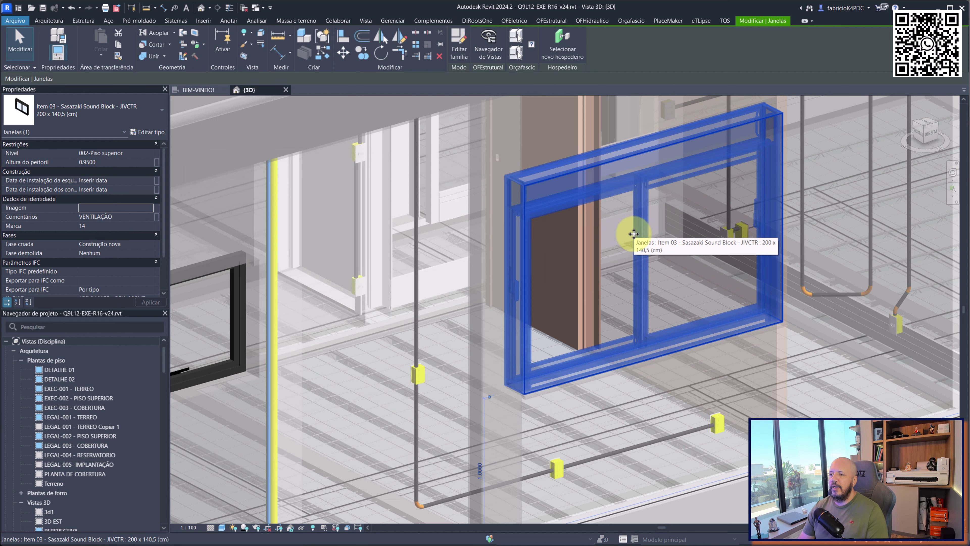
Select the ground-level tiled floor in front of the house and inspect the foundation and drainage box beneath it
scroll(626, 233, "down", 4)
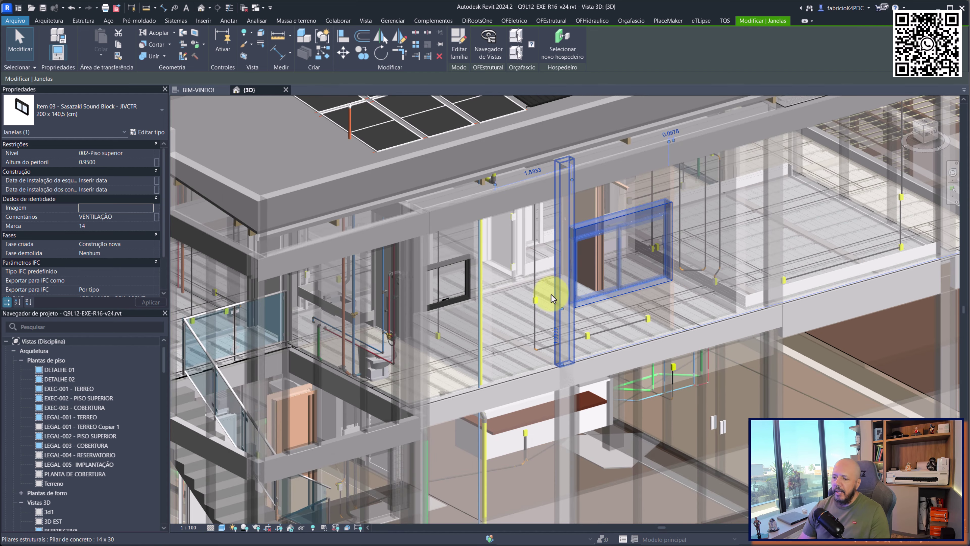
scroll(557, 294, "up", 1)
left_click_drag(560, 294, 677, 153)
left_click_drag(529, 257, 340, 310)
left_click(339, 308)
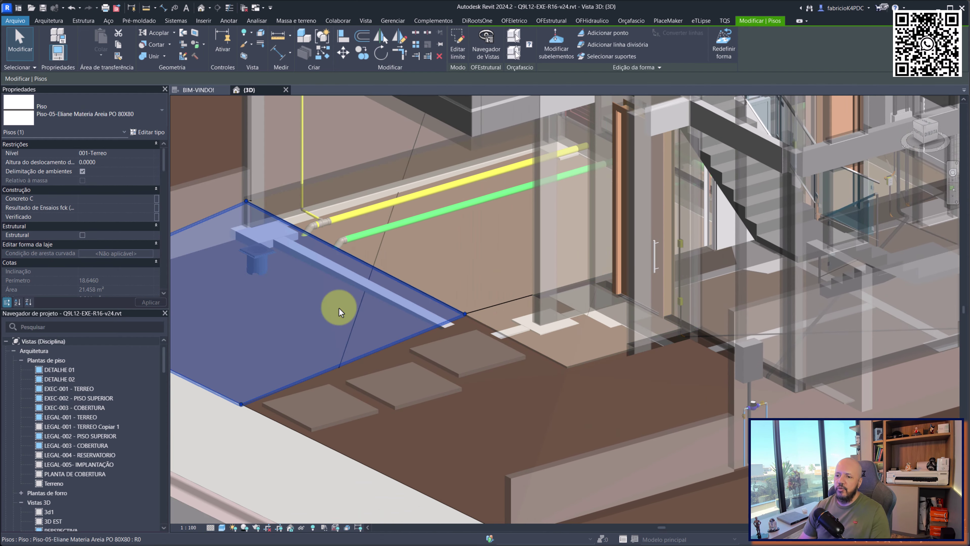
scroll(507, 264, "down", 1)
scroll(260, 256, "up", 7)
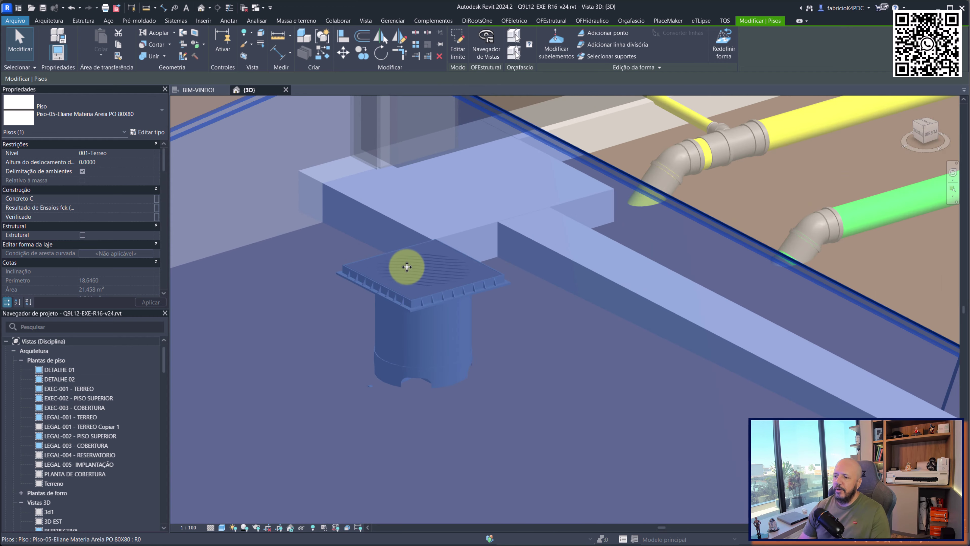
scroll(407, 267, "down", 8)
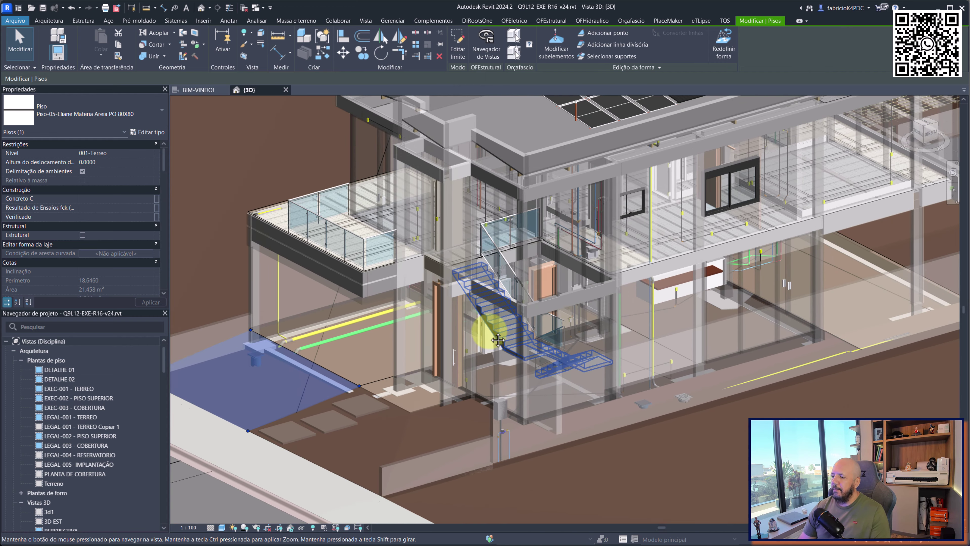
Select the external side wall beside the water meter and inspect the meter piping and box
scroll(397, 385, "up", 6)
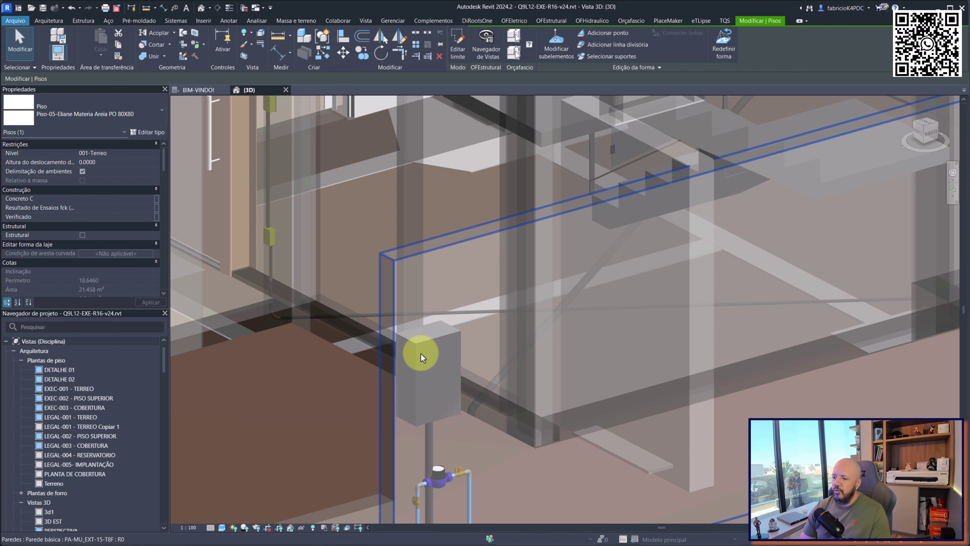
left_click(421, 355)
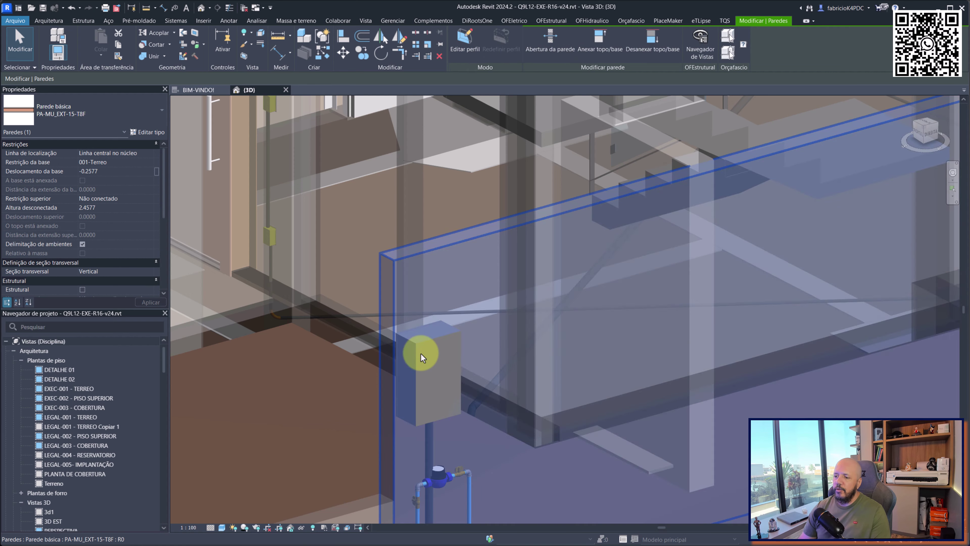
scroll(421, 354, "down", 3)
scroll(628, 229, "up", 2)
scroll(382, 419, "up", 3)
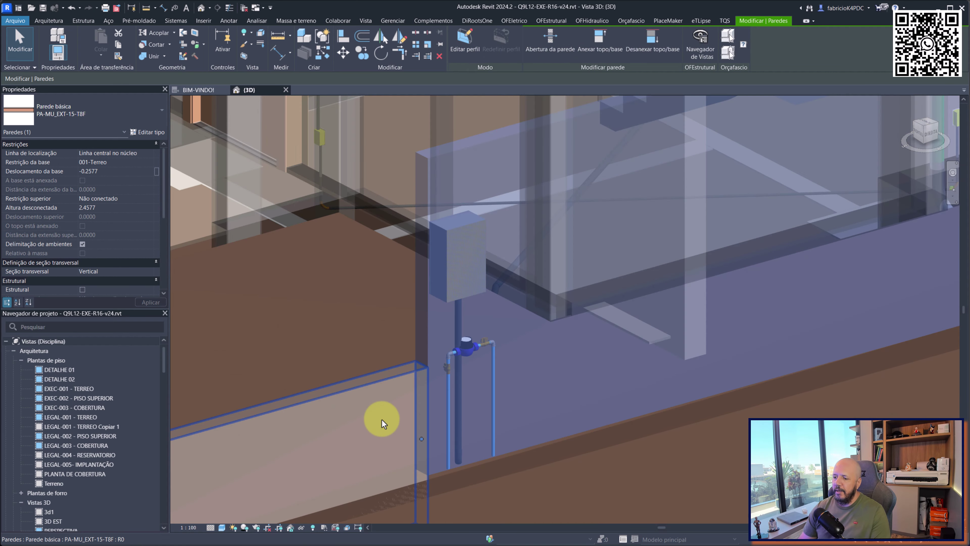
scroll(382, 419, "down", 5)
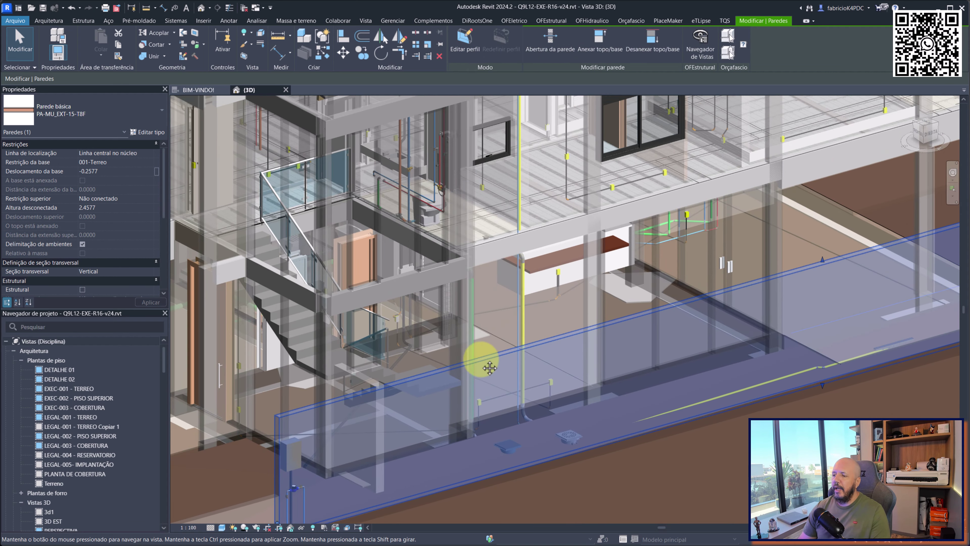
Select the Durafloor Loft Dakar floor on the upper storey and view it closer
left_click_drag(489, 368, 485, 376)
left_click_drag(527, 261, 493, 304)
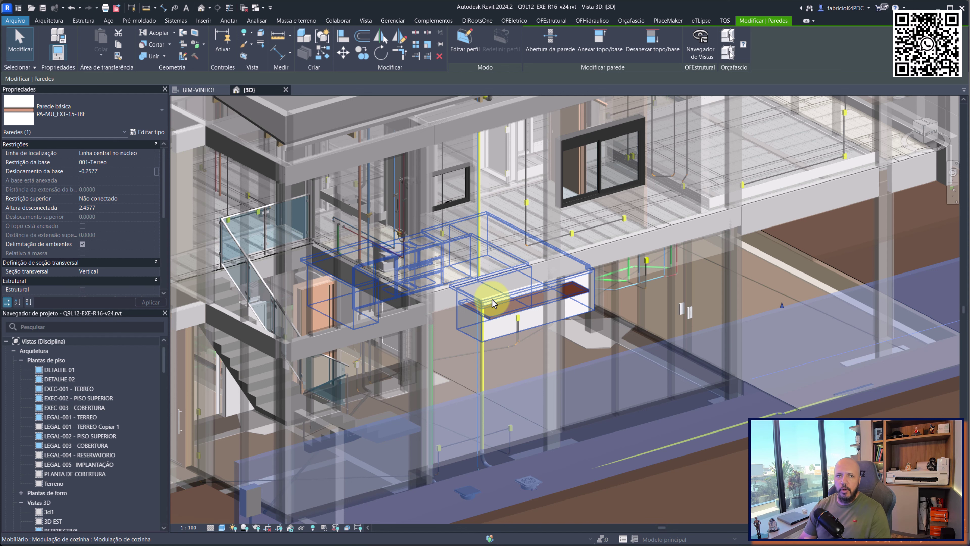
left_click(522, 223)
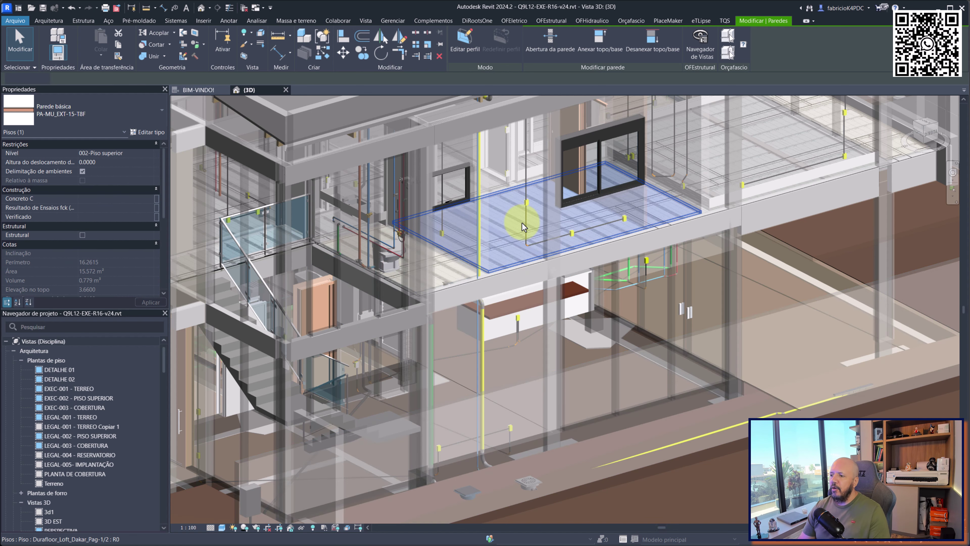
scroll(512, 255, "up", 2)
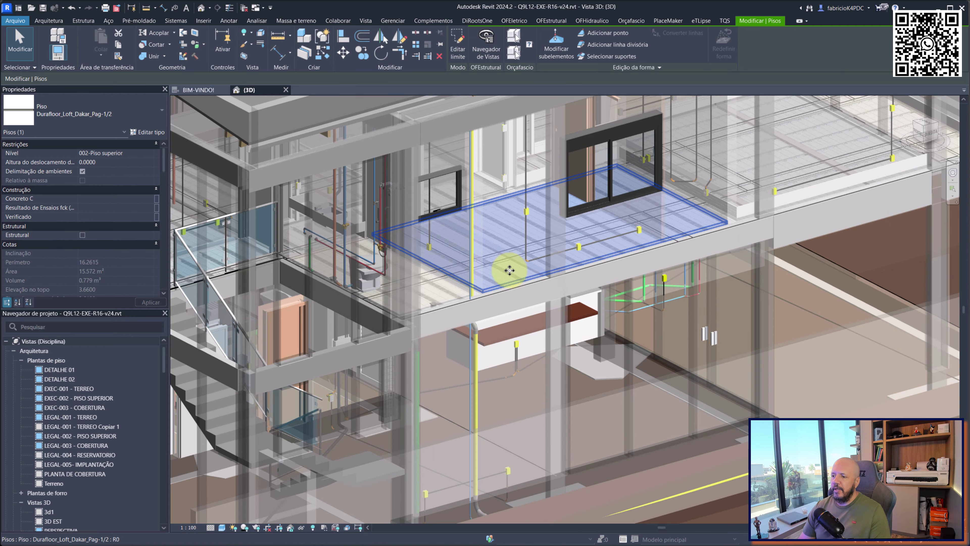
Bring the Orçafascio budget window in front of the 3D view and position it over the model
left_click_drag(1, 168, 778, 194)
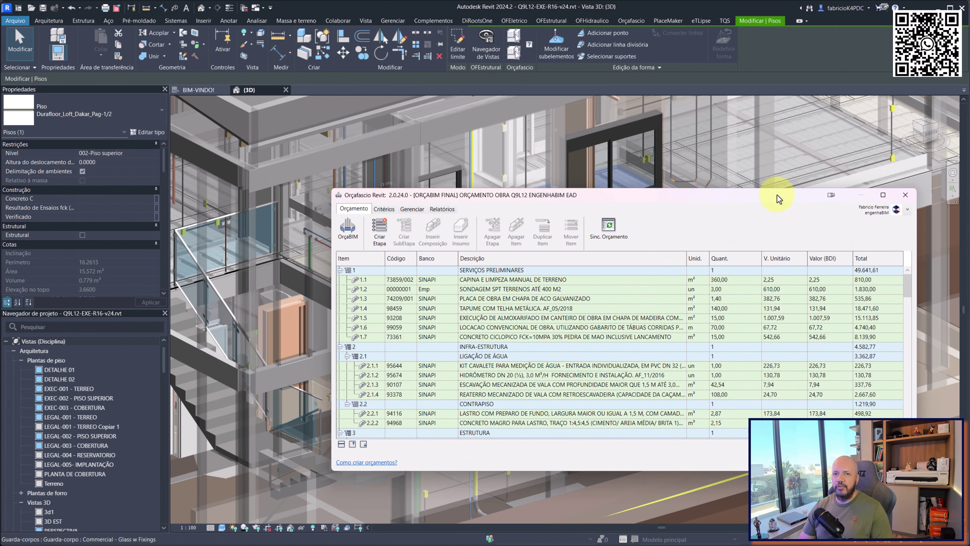
left_click_drag(711, 193, 717, 171)
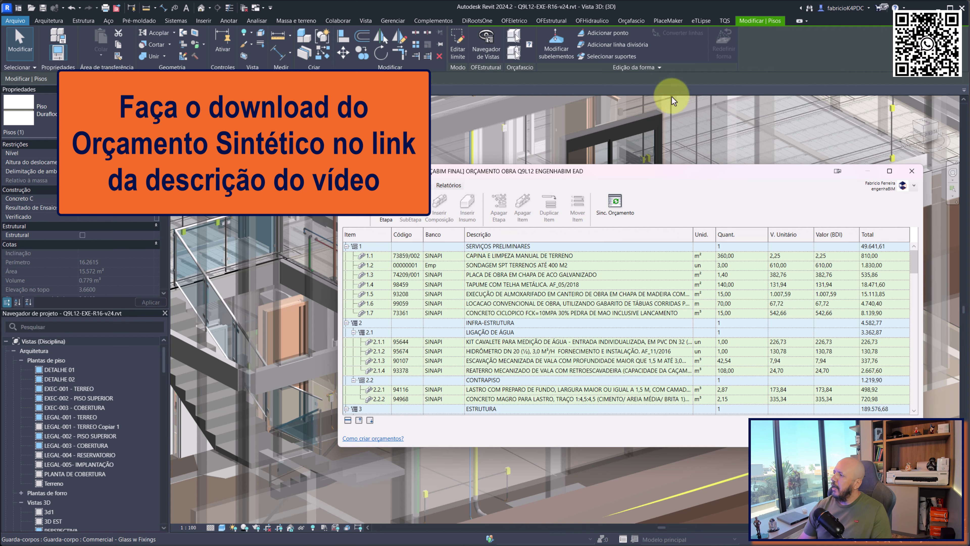
Switch to the OrçaFascio budget page in the browser and look over the header and first budget stages
left_click_drag(969, 107, 486, 109)
double_click(508, 107)
scroll(455, 239, "down", 5)
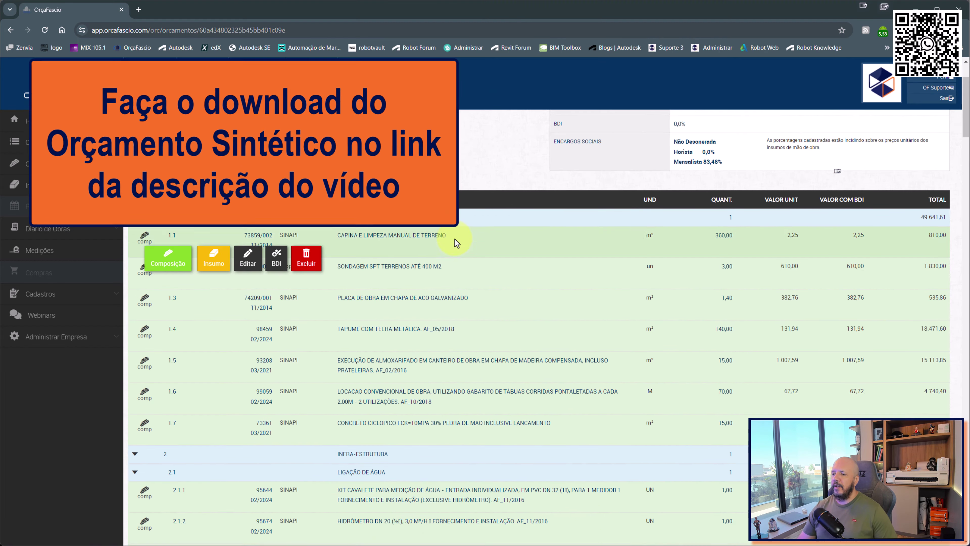
scroll(479, 208, "down", 2)
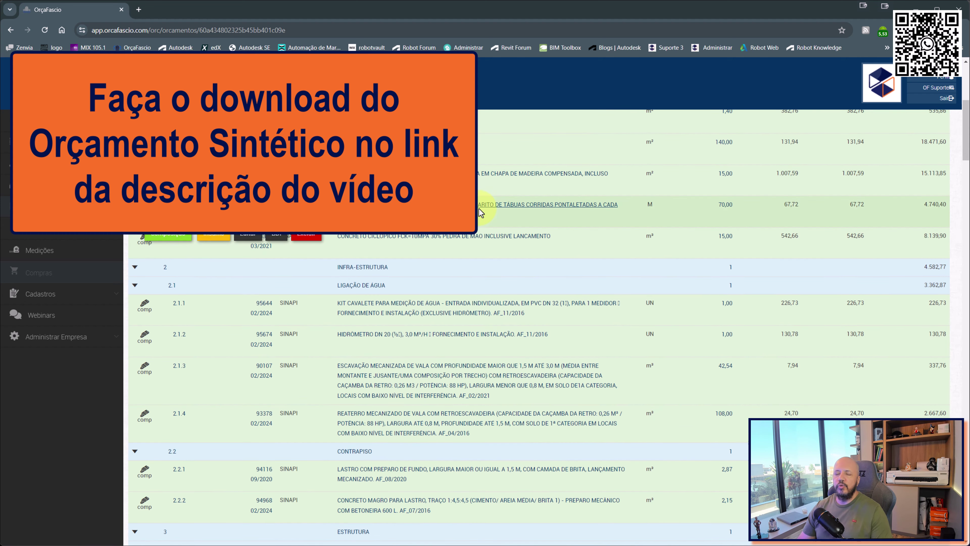
scroll(476, 248, "up", 7)
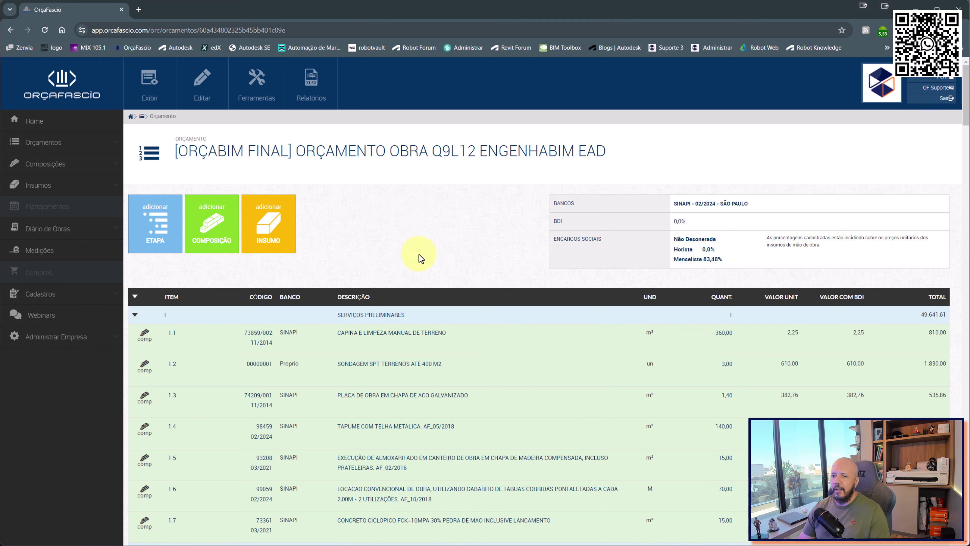
Read through the online budget's items from the preliminary services down to the marble and granite stage and the final total
scroll(420, 253, "down", 2)
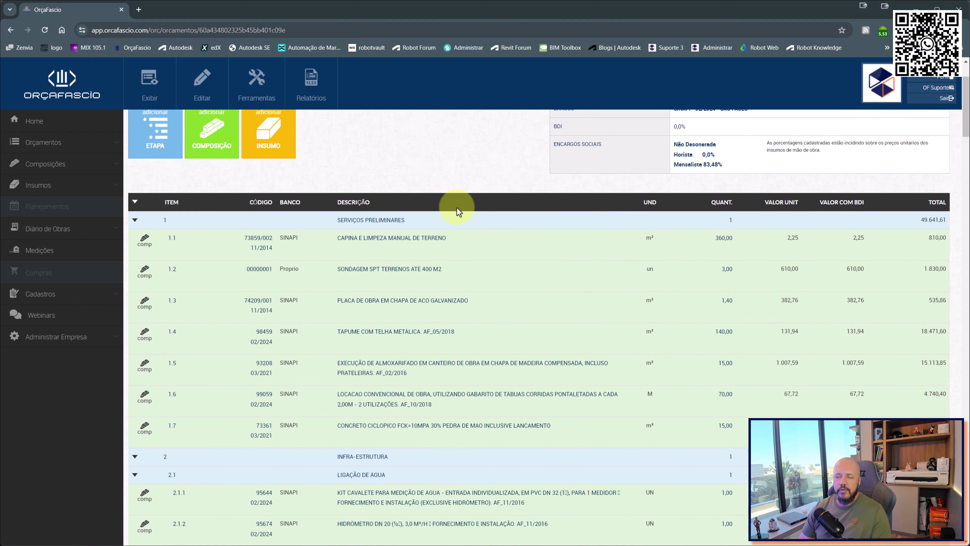
mouse_move(273, 261)
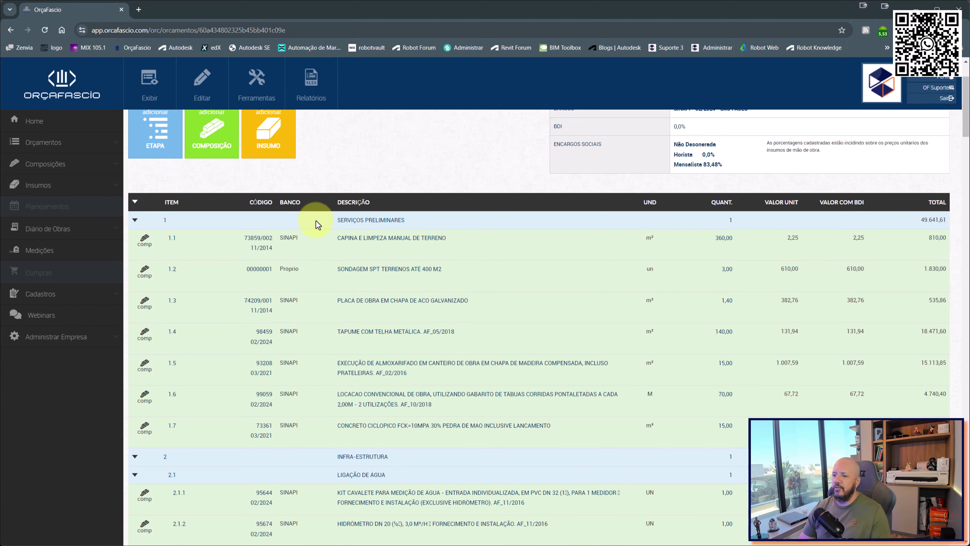
scroll(422, 222, "up", 2)
scroll(422, 222, "down", 12)
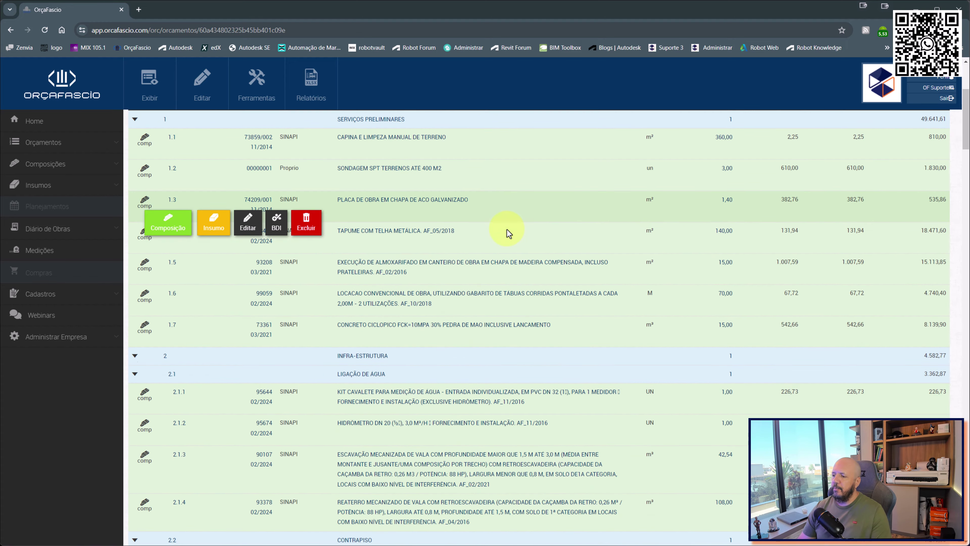
scroll(628, 282, "down", 15)
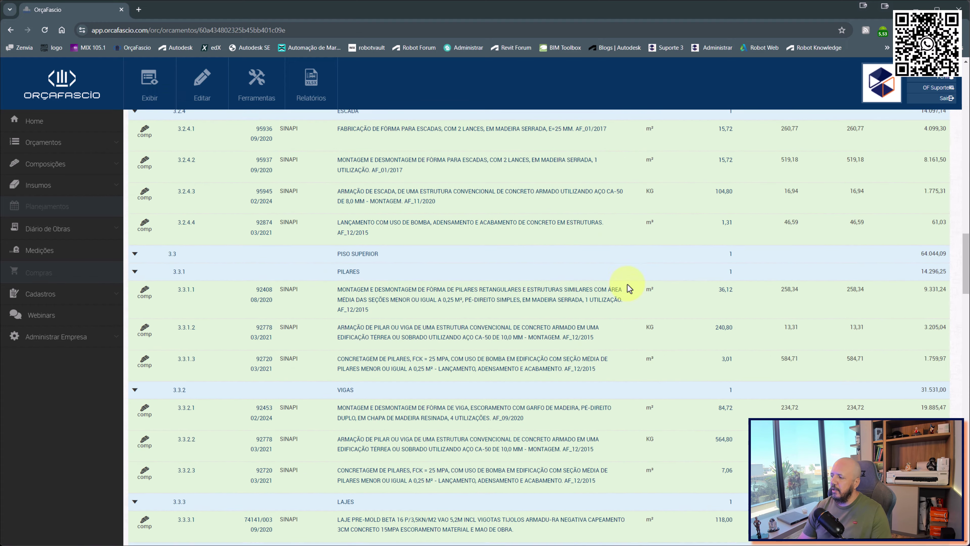
scroll(626, 290, "down", 8)
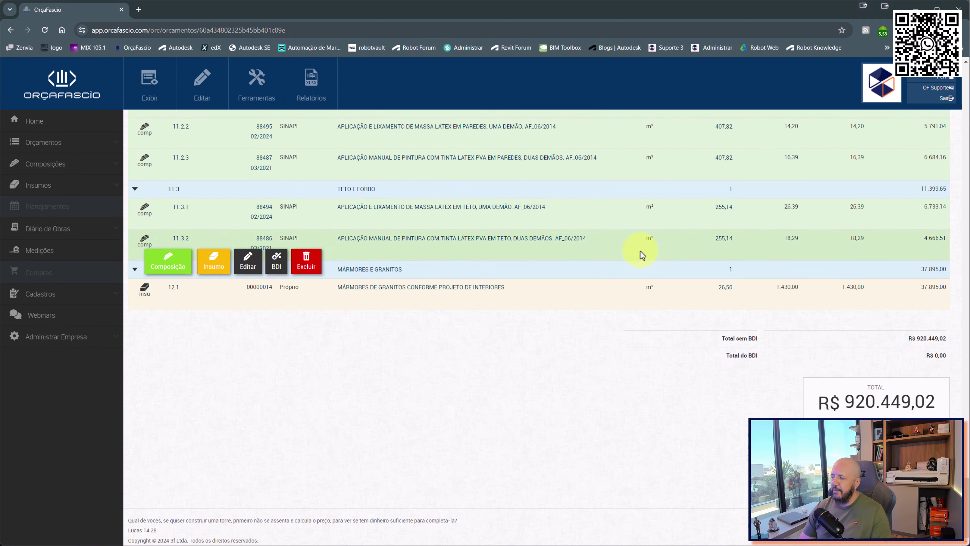
Return to Revit and reposition the Orçafascio budget window so that its total is in view
left_click_drag(579, 53, 560, 84)
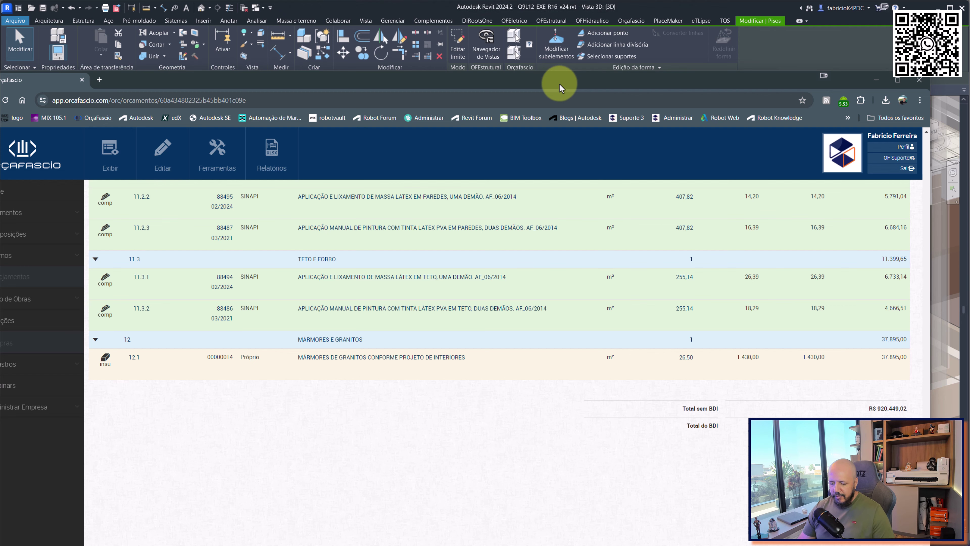
key("alt+Tab")
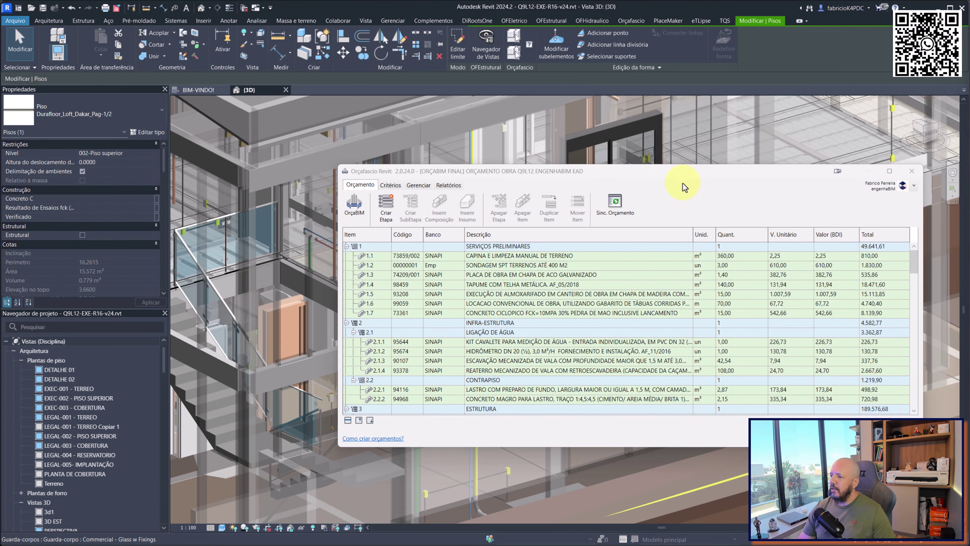
left_click_drag(682, 172, 674, 143)
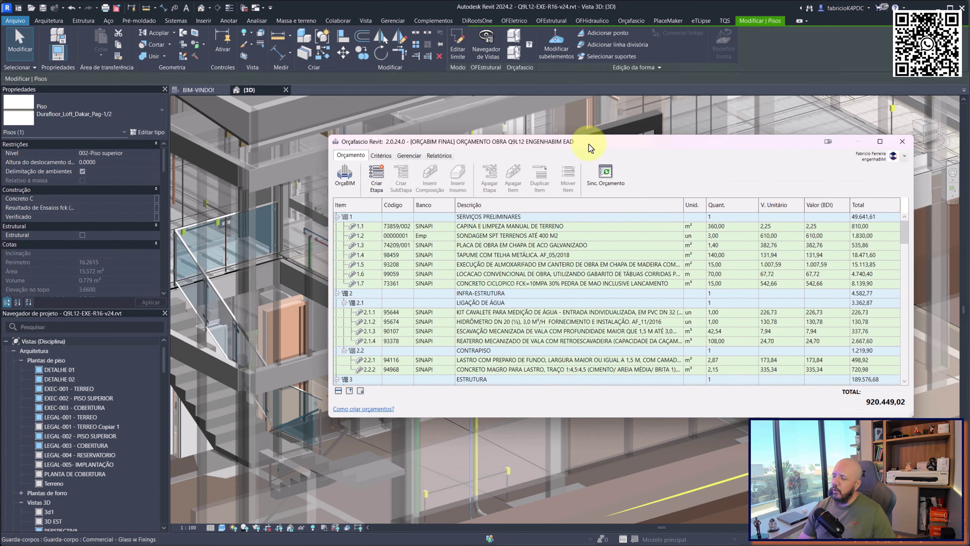
Move the Orçafascio budget window higher over the model and look through its items to the ground-floor structure
left_click_drag(590, 143, 570, 139)
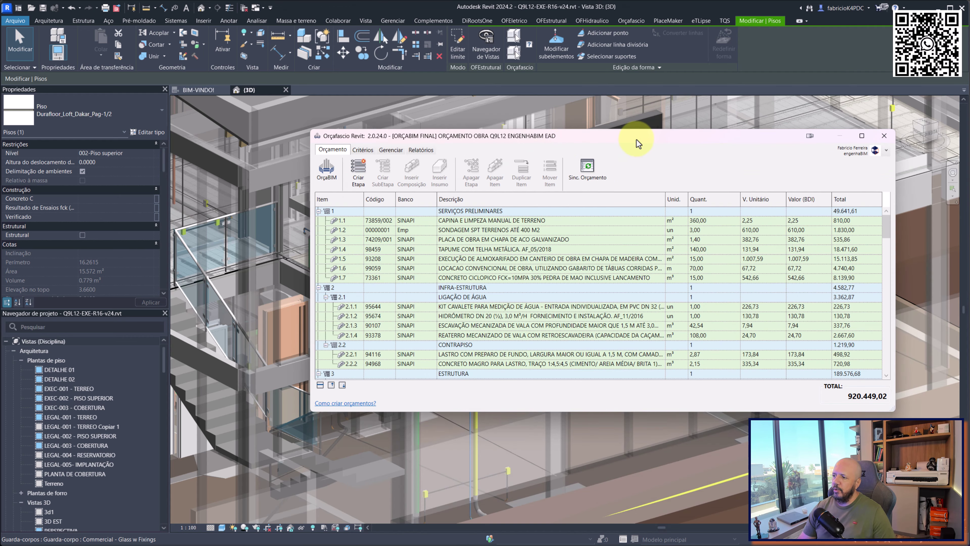
left_click_drag(638, 138, 624, 121)
scroll(819, 331, "down", 2)
scroll(819, 330, "down", 2)
Switch to the OrçaFascio budget page in the browser, maximize it and review the painting and marble stages with the total
key("alt+Tab")
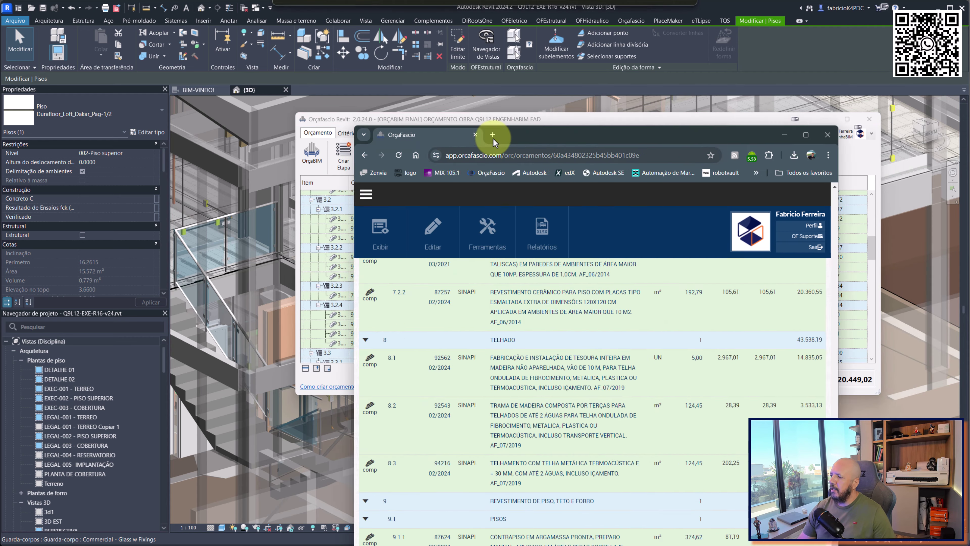
double_click(411, 125)
scroll(706, 267, "down", 1)
scroll(687, 191, "up", 4)
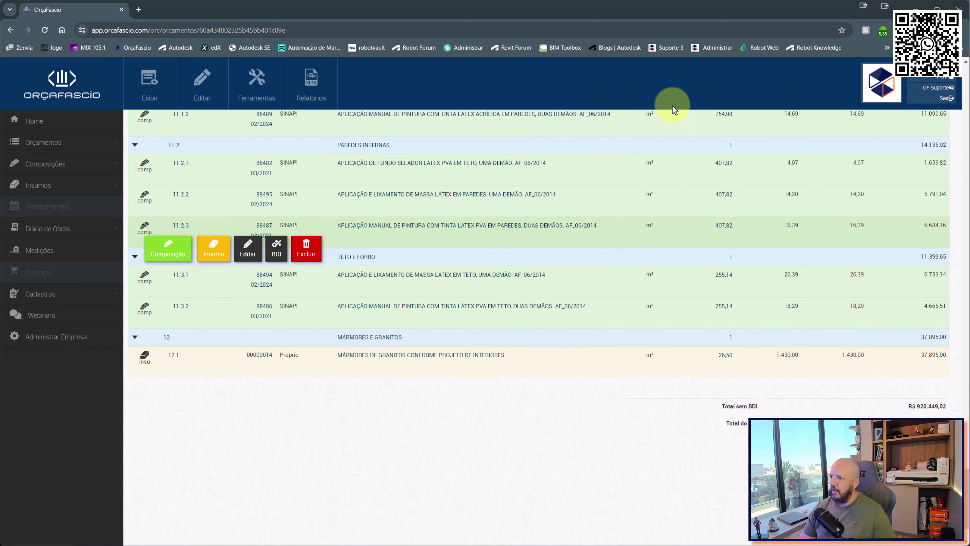
left_click_drag(643, 18, 642, 0)
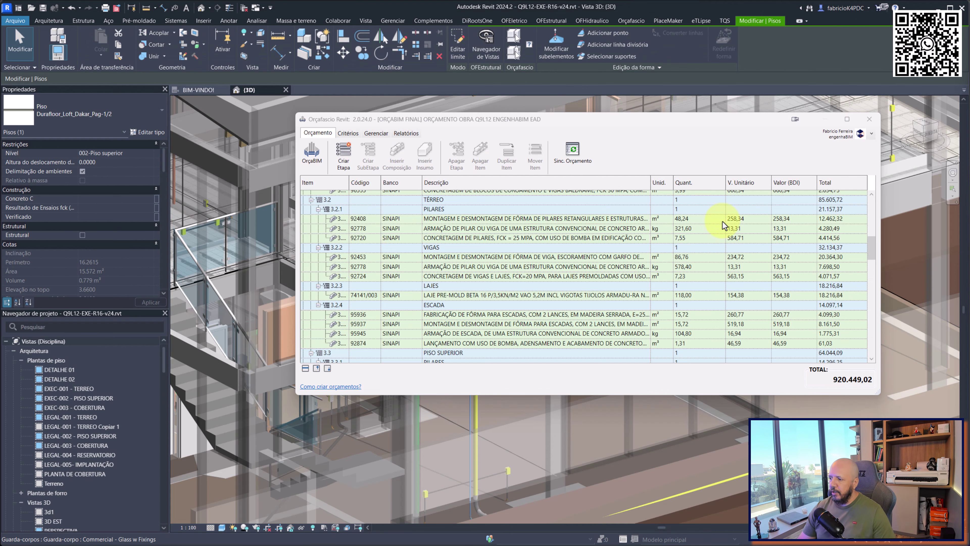
Return to Revit, lower the budget window to uncover the model and read its stages through to roofing and floor finishes
left_click_drag(697, 122, 712, 220)
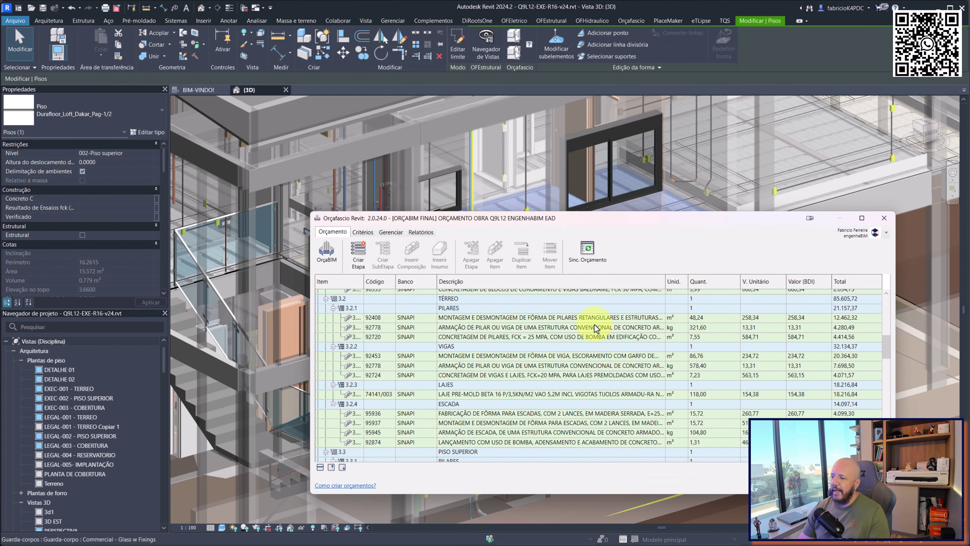
scroll(676, 352, "down", 8)
scroll(676, 352, "down", 10)
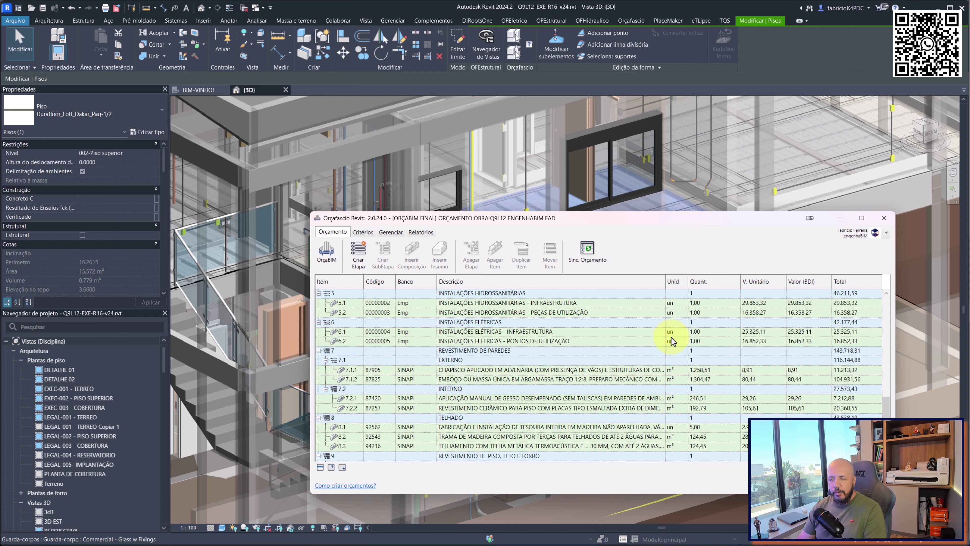
Close the Orçafascio budget window and switch to the exported Orçamento Sintético spreadsheet in Excel
left_click(883, 219)
left_click_drag(969, 99, 449, 132)
double_click(448, 133)
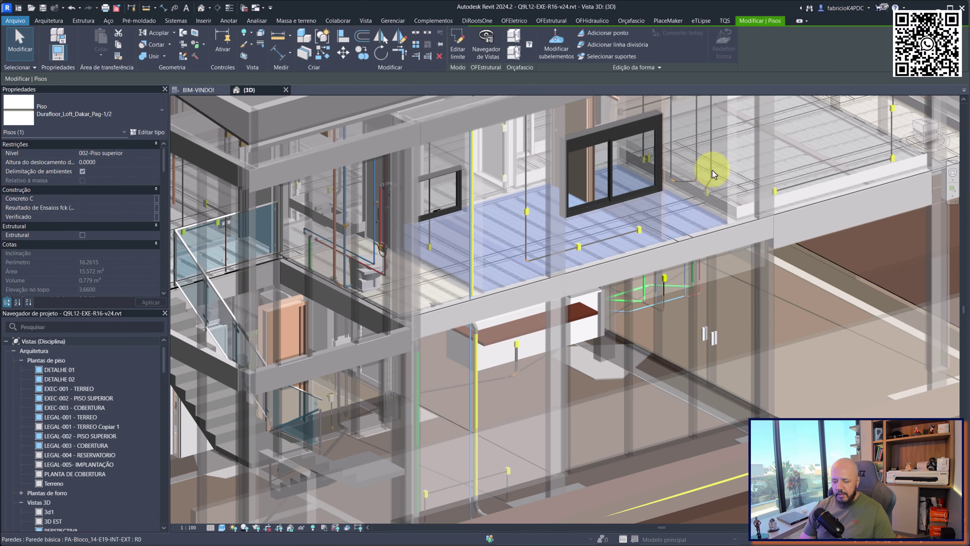
key("super+Tab")
left_click(660, 309)
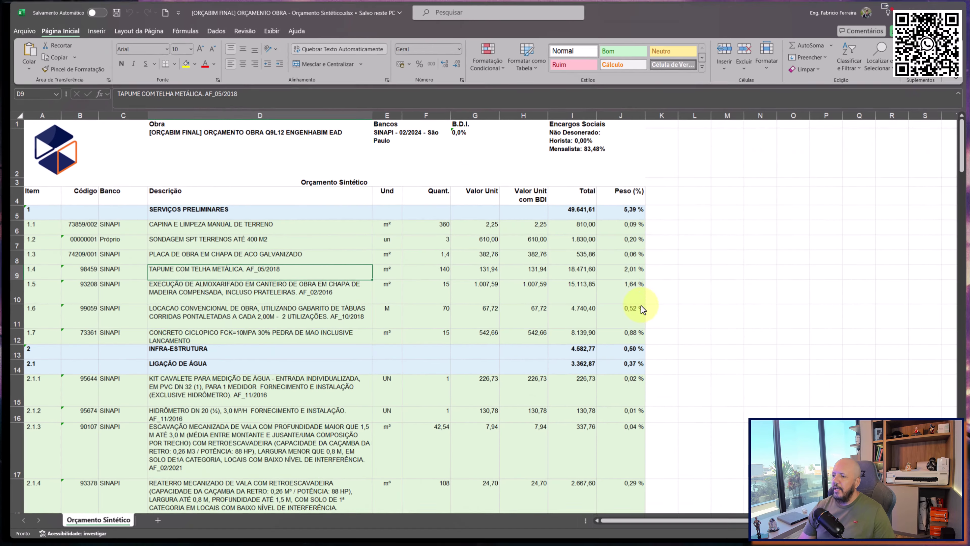
Read through the spreadsheet's rows from the preliminary services to the first ground-floor column item
left_click(396, 241)
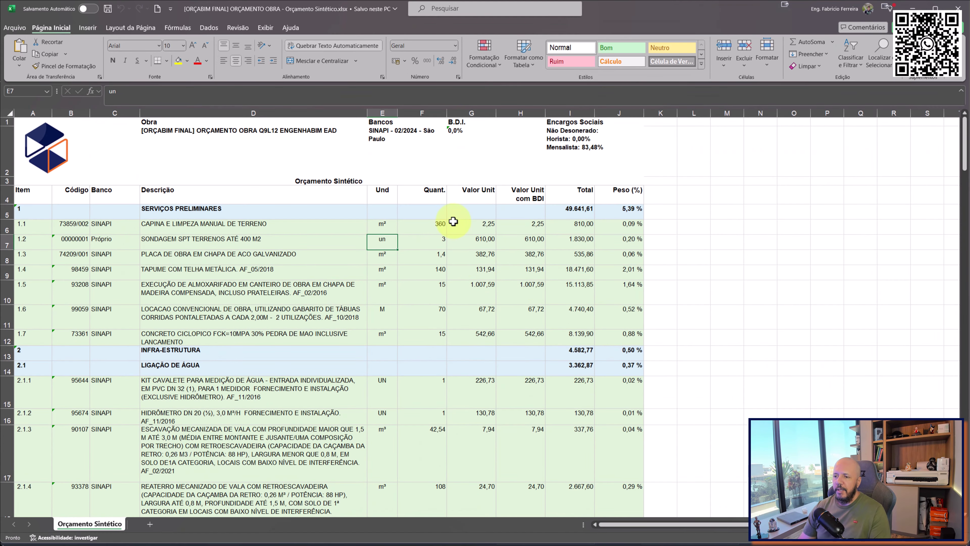
key("ctrl+Home")
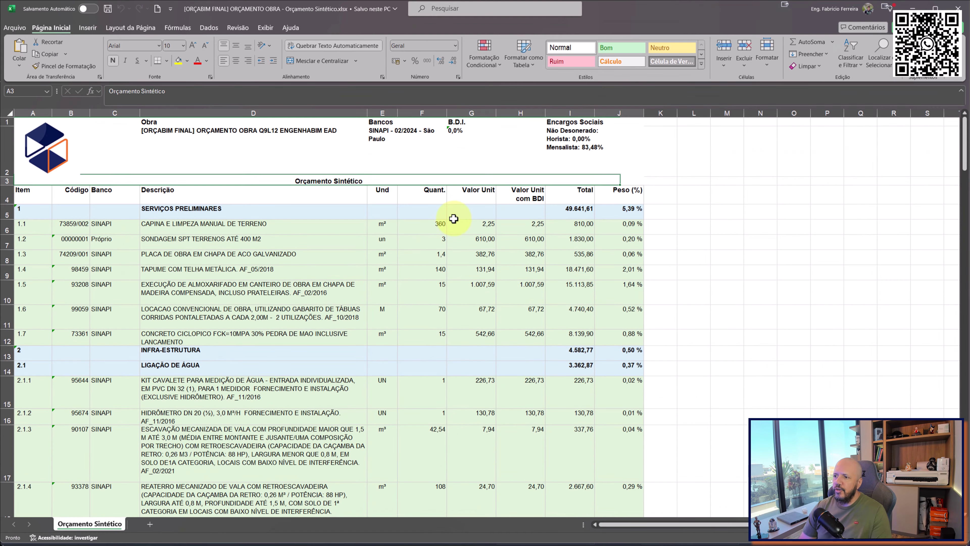
key("Down")
key("Down")
key("Down")
key("Down")
key("Down")
key("Down")
key("Down")
key("Down")
key("Down")
key("Down")
key("Down")
key("Down")
key("Down")
key("Down")
key("Down")
key("Down")
key("Down")
key("Down")
key("Down")
key("Down")
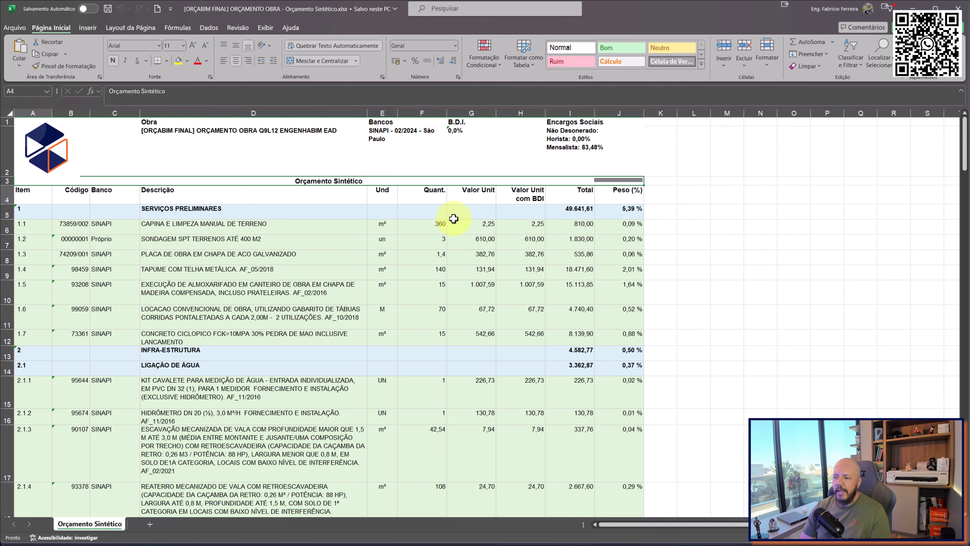
key("Down")
key("Down")
key("Down")
key("Down")
key("Down")
key("Down")
key("Down")
key("Down")
key("Down")
key("Down")
key("Down")
key("Down")
key("Down")
key("Down")
key("Down")
key("Down")
key("Down")
key("Down")
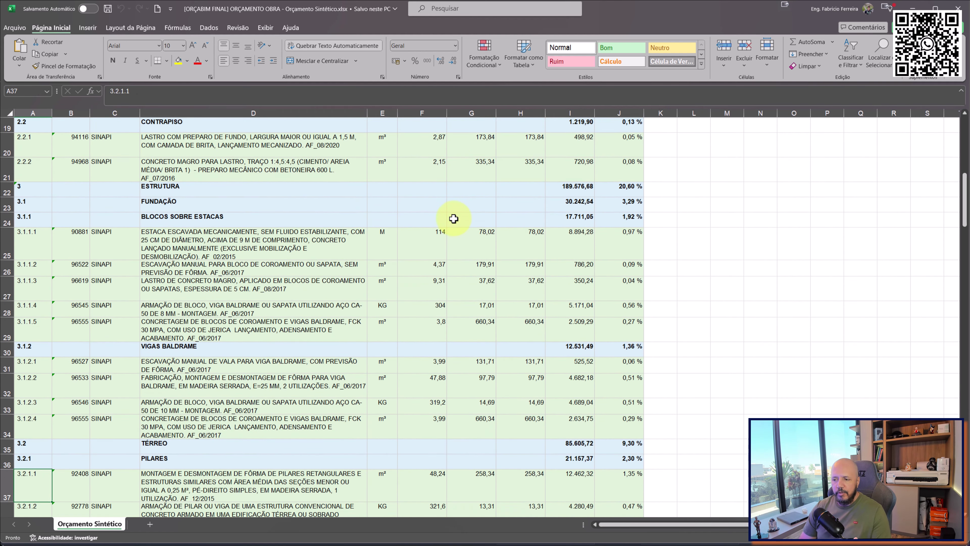
Go back to the sheet's first row and examine the budget items from preliminary services down to the ground-floor masonry
key("ctrl+Home")
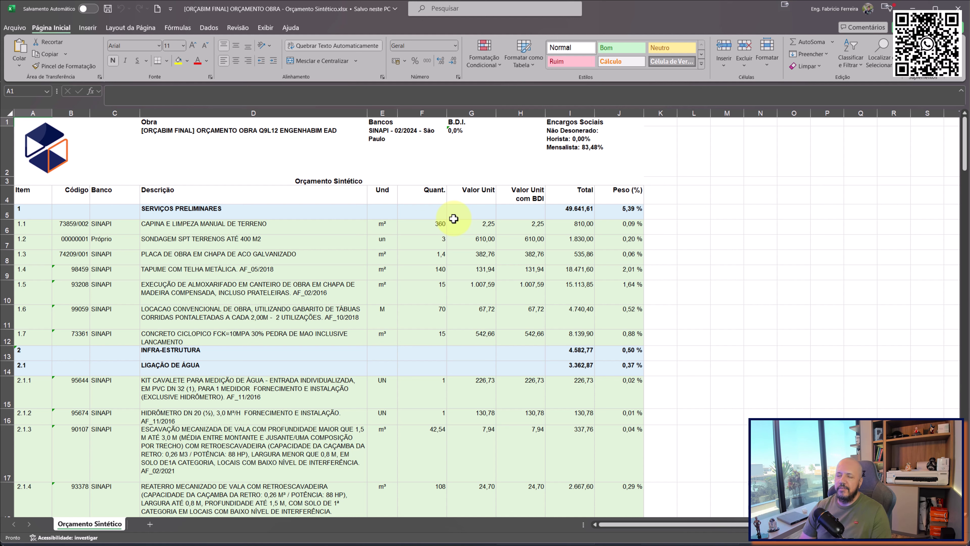
key("Down")
key("Down")
key("Down")
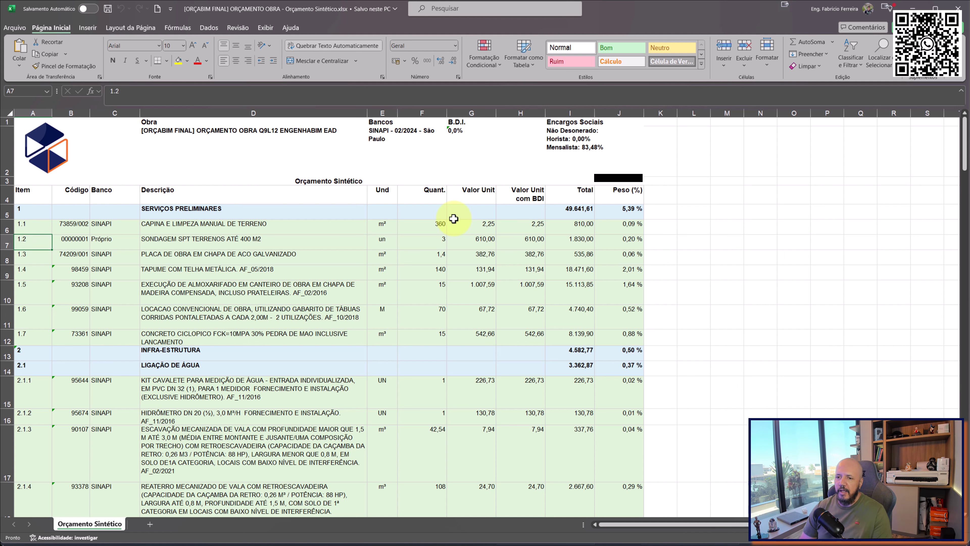
key("Down")
key("Down")
key("Down")
key("Down")
key("Down")
key("Down")
key("Down")
key("Down")
key("Down")
key("Down")
key("Down")
key("Down")
key("Down")
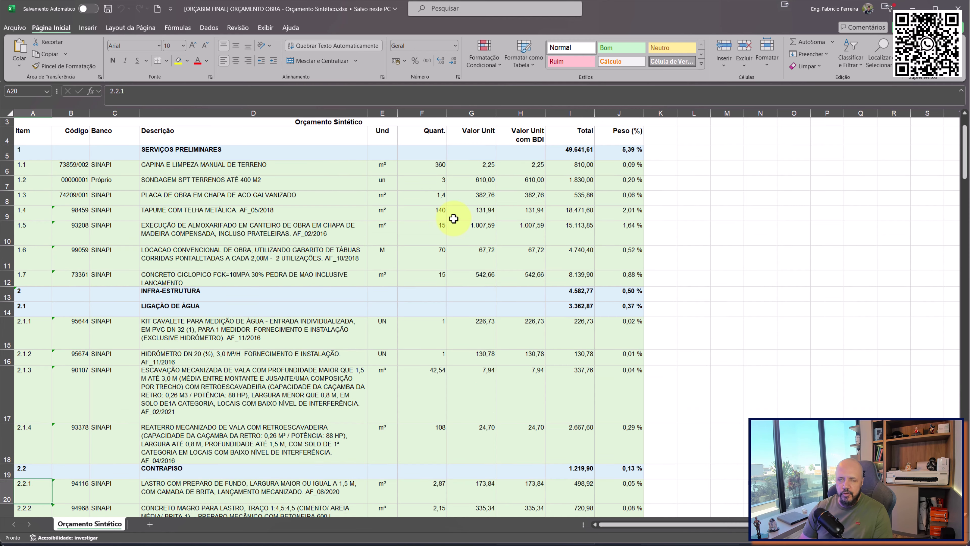
key("Down")
key("Down")
key("Down")
key("Down")
key("Down")
key("Down")
key("Down")
key("Down")
key("Down")
key("Down")
key("Down")
key("Down")
key("Down")
key("Down")
key("Down")
key("Down")
key("Down")
key("Down")
key("Down")
key("Down")
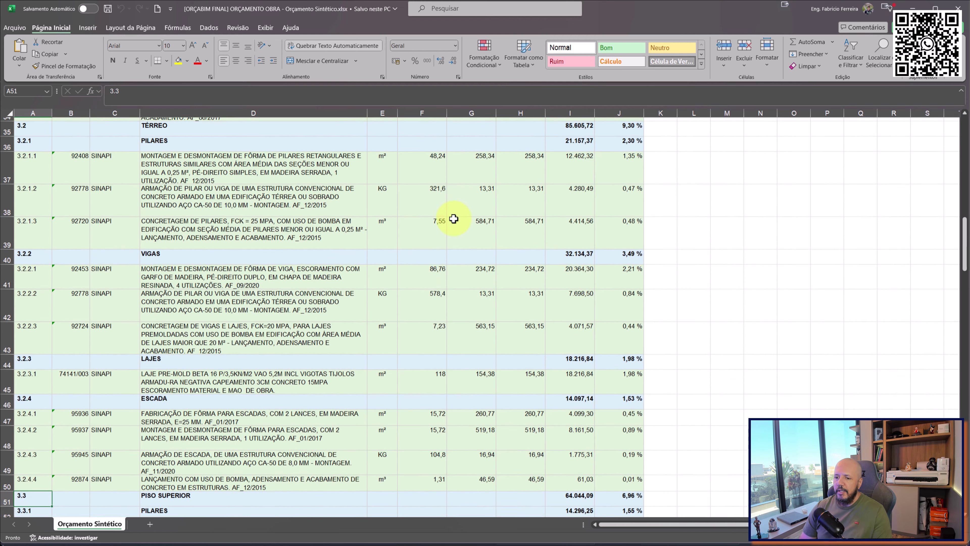
key("Down")
key("Down")
key("Down")
key("Down")
key("Down")
key("Down")
key("Down")
key("Down")
key("Down")
key("Down")
key("Down")
key("Down")
key("Down")
key("Down")
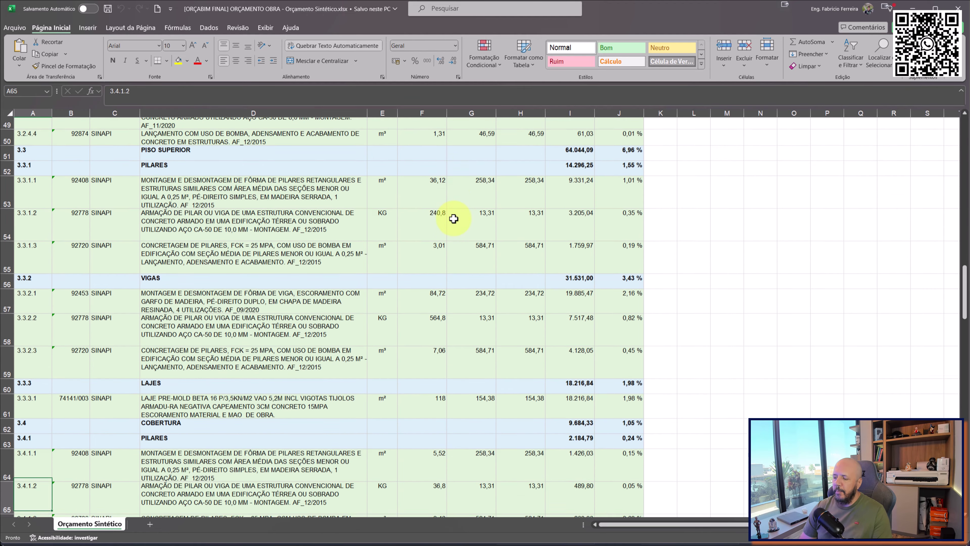
key("Down")
key("Down")
key("Down")
key("Down")
key("Down")
key("Down")
key("Down")
key("Down")
key("Down")
key("Down")
key("Down")
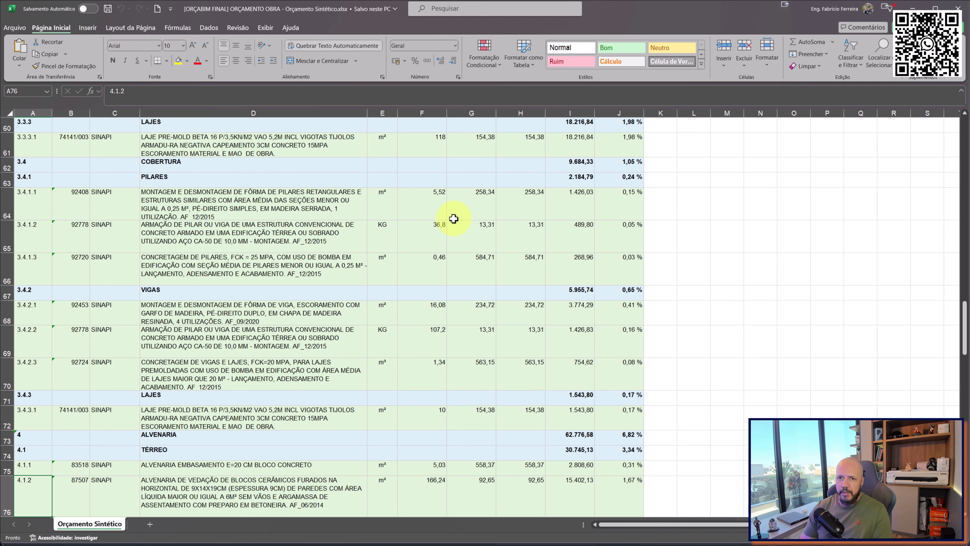
Go to the end of the sheet and check the Total sem BDI, Total do BDI and Total Geral rows
key("ctrl+End")
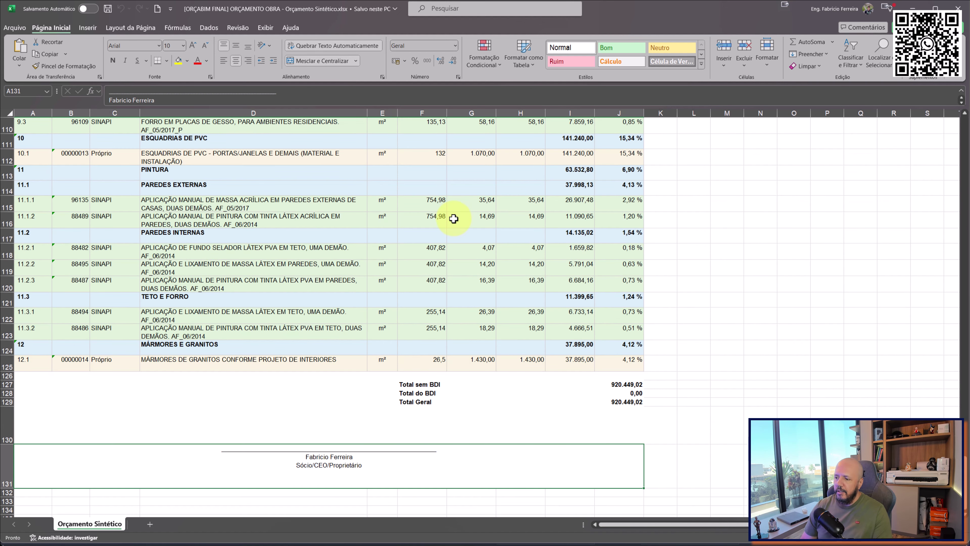
key("Up")
key("Up")
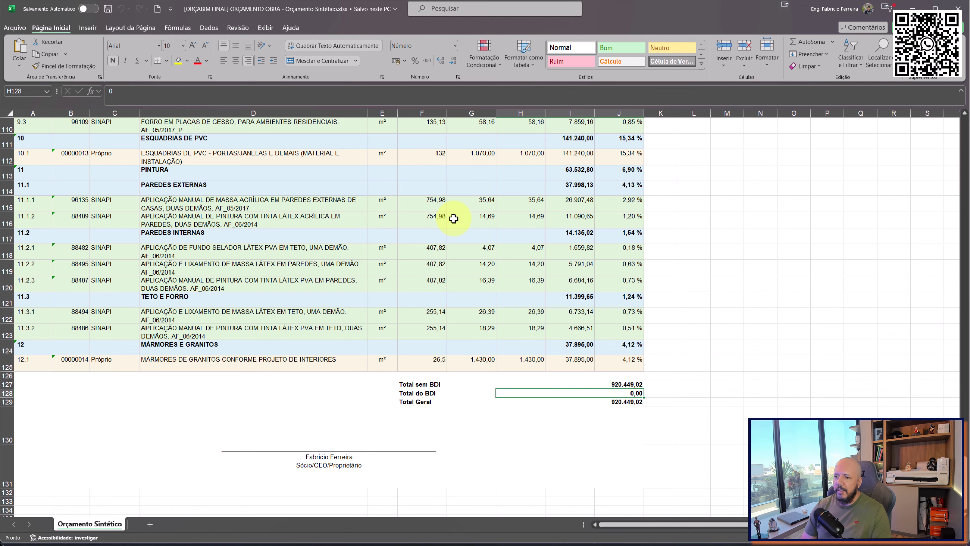
Return to the top of the spreadsheet and point out the unit value with BDI and Total columns
key("ctrl+Home")
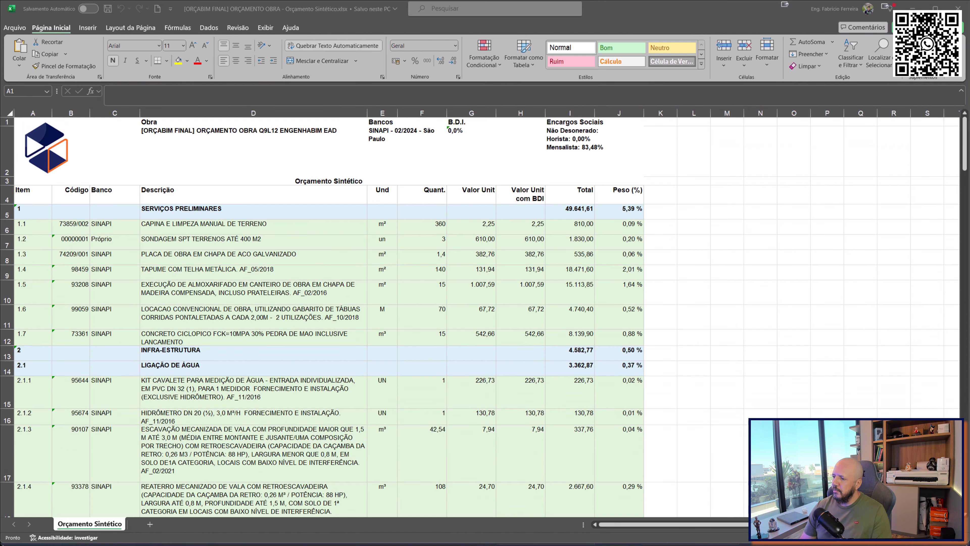
left_click(531, 227)
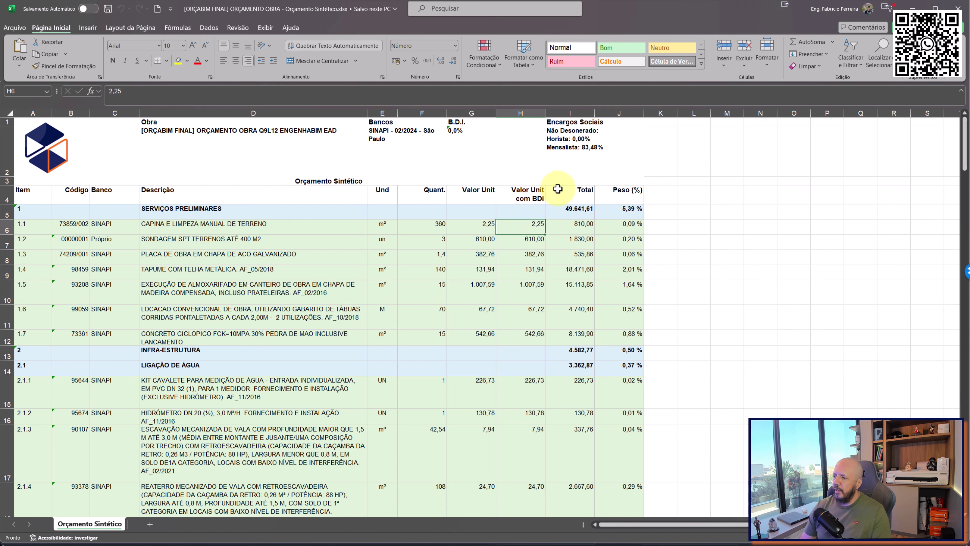
left_click(578, 193)
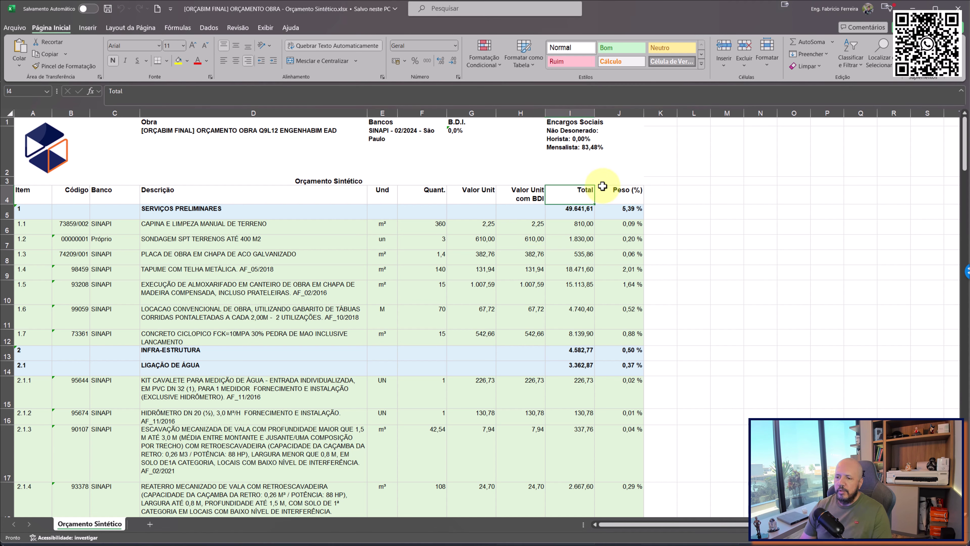
left_click(627, 121)
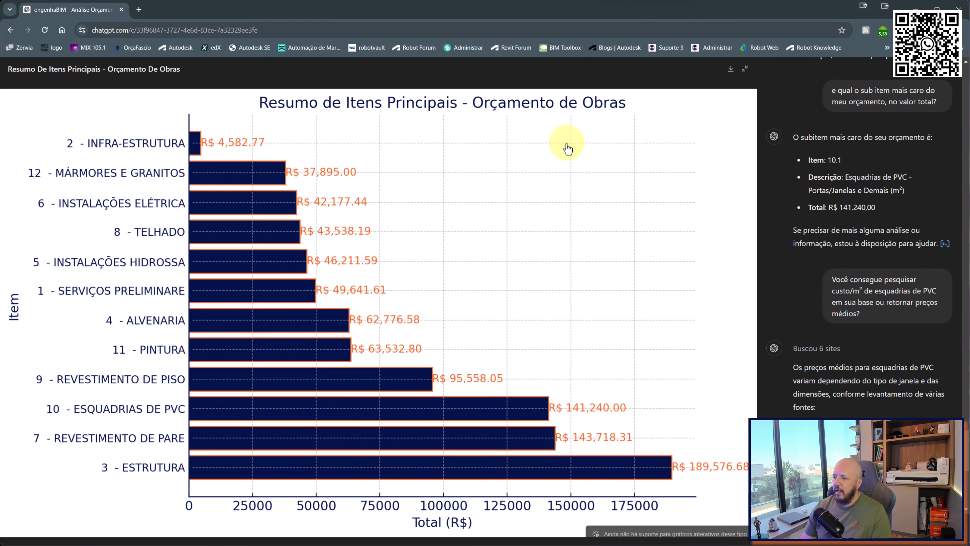
In the browser's ChatGPT conversation, close the enlarged main-items chart and return to the first message
left_click(744, 70)
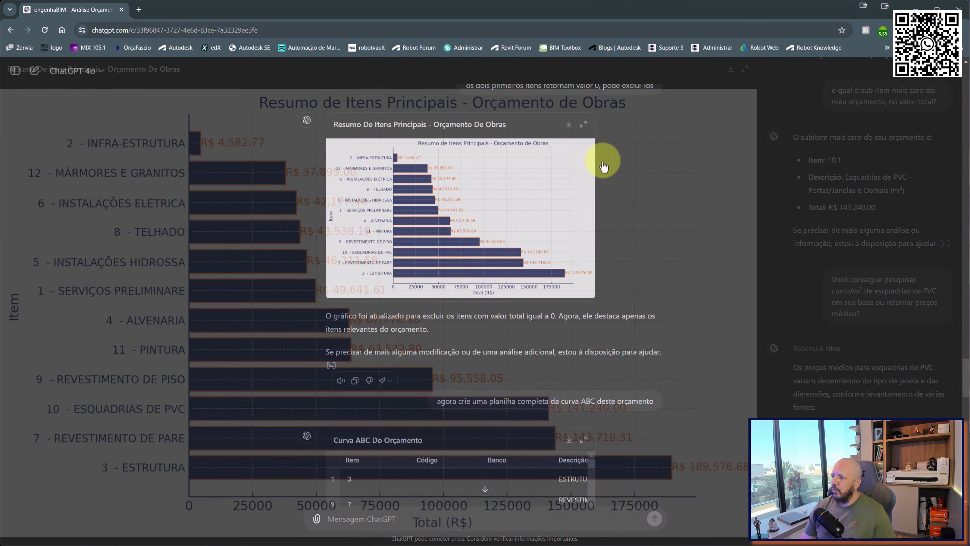
scroll(535, 252, "up", 20)
scroll(549, 248, "up", 7)
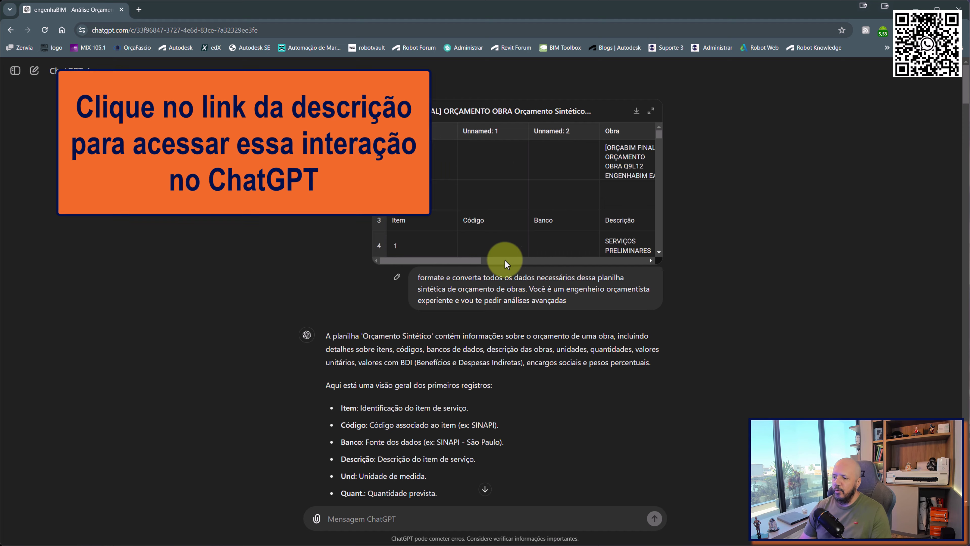
Skim the critical-items analysis and the main-items summary request in the conversation, ending back at the first prompt
scroll(556, 270, "down", 10)
scroll(556, 270, "down", 15)
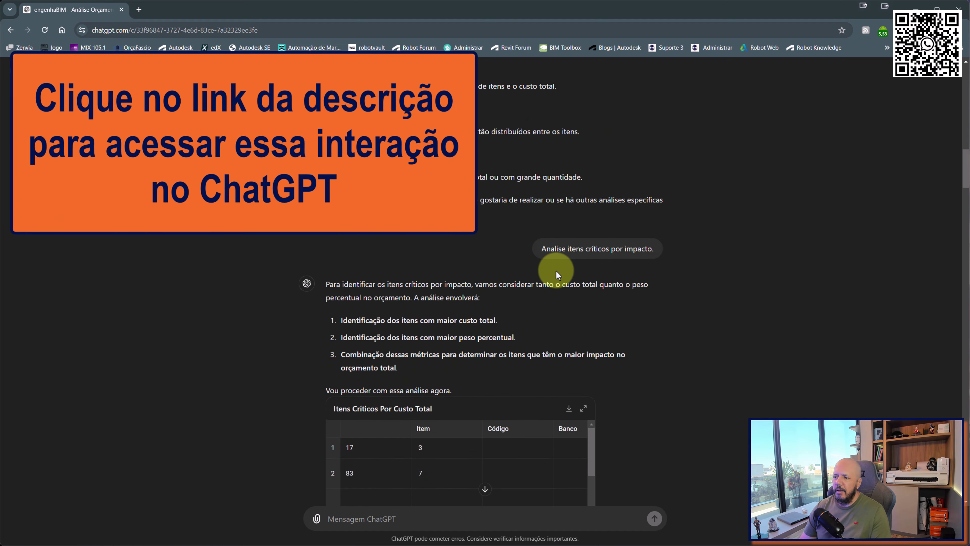
scroll(557, 271, "down", 15)
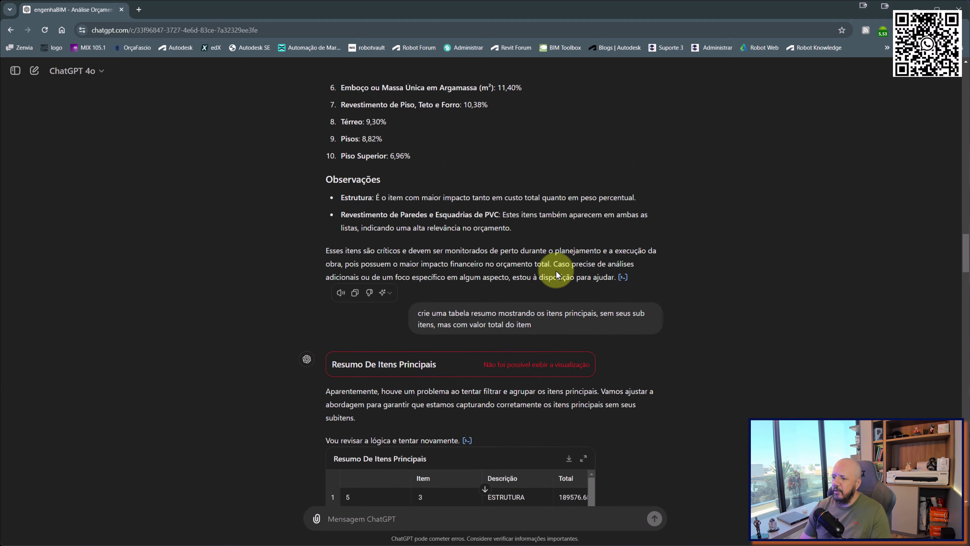
scroll(556, 272, "up", 20)
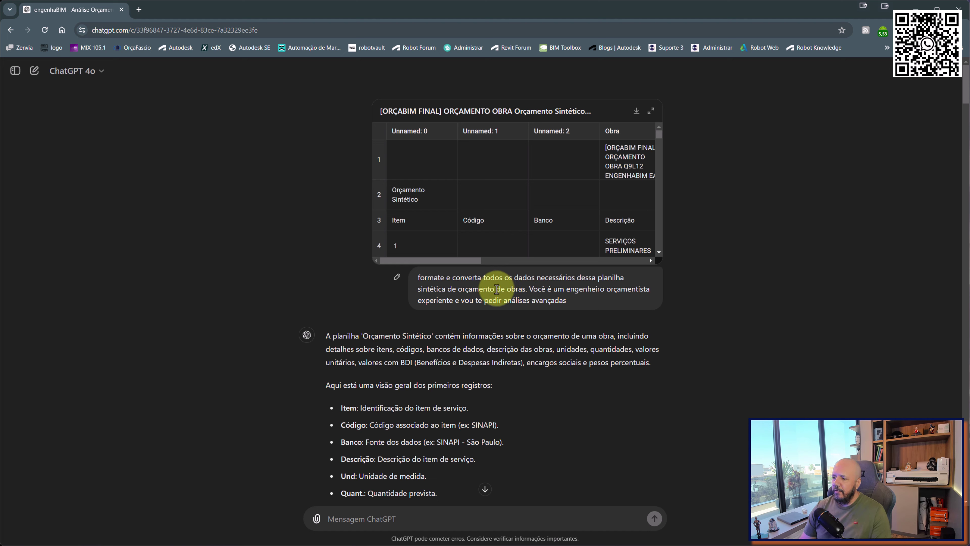
Look at the ChatGPT attachment options and browse the computer's desktop for the exported Orçamento Sintético.xlsx file
left_click(316, 520)
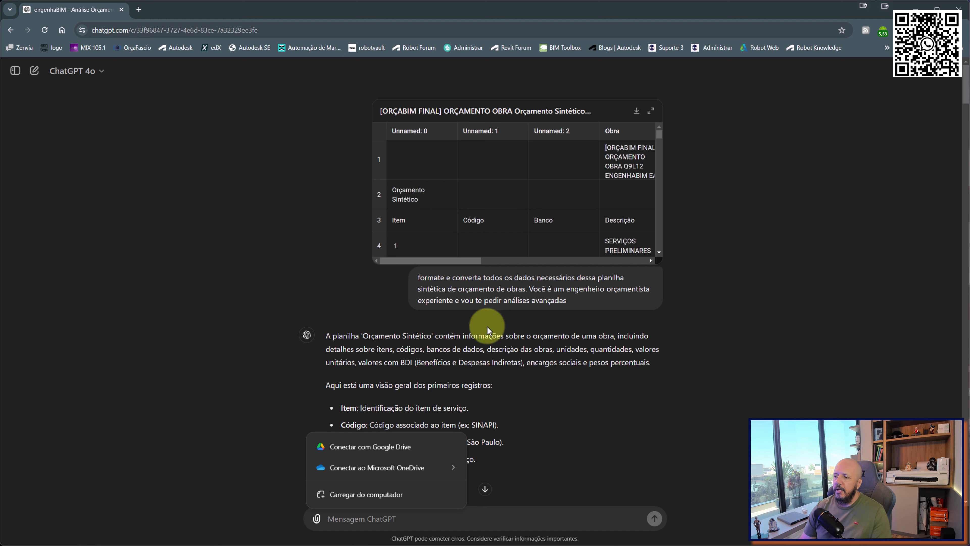
left_click(471, 341)
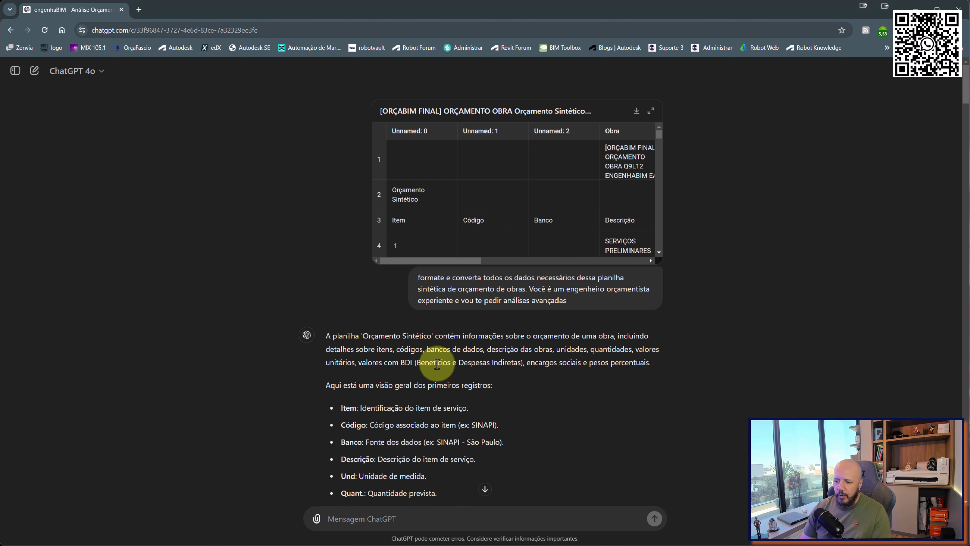
left_click(317, 518)
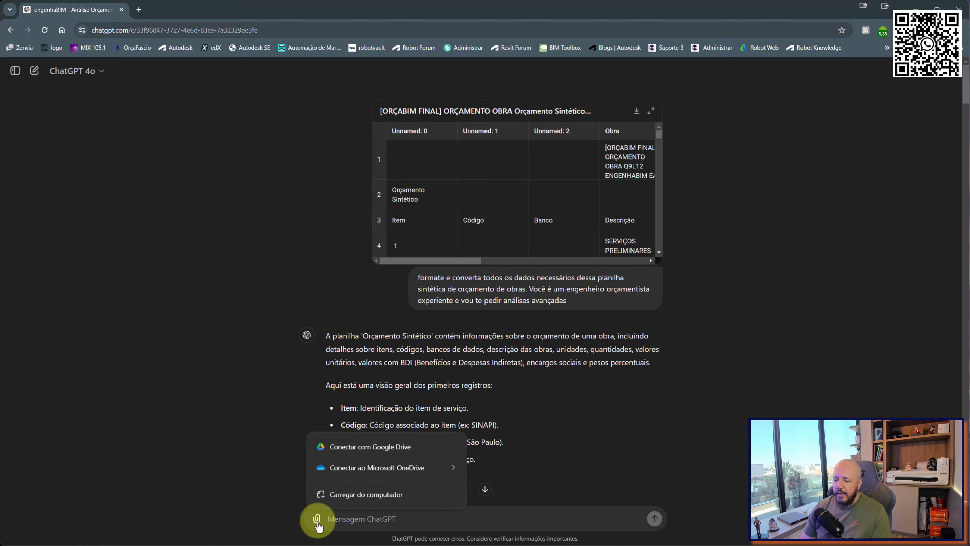
left_click(378, 496)
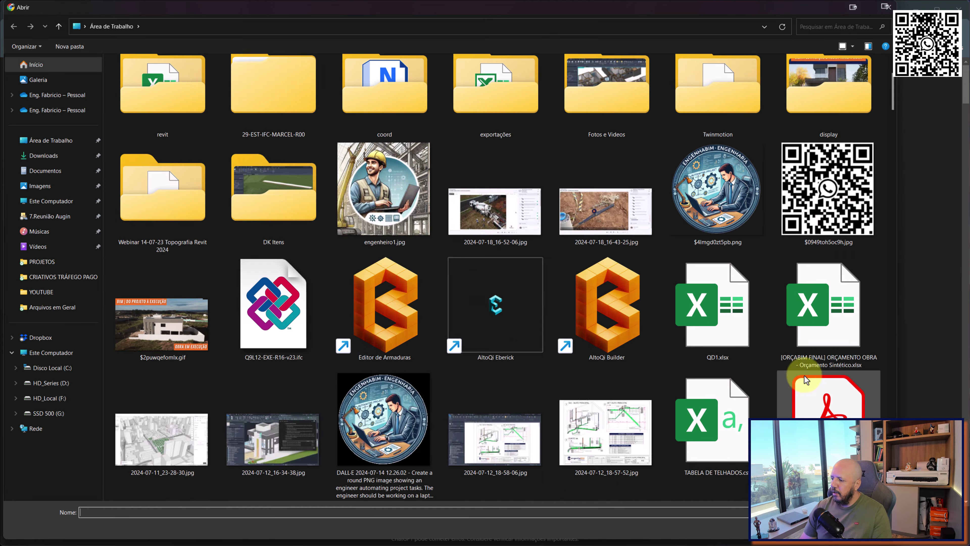
scroll(806, 379, "down", 5)
left_click(818, 110)
scroll(817, 111, "up", 1)
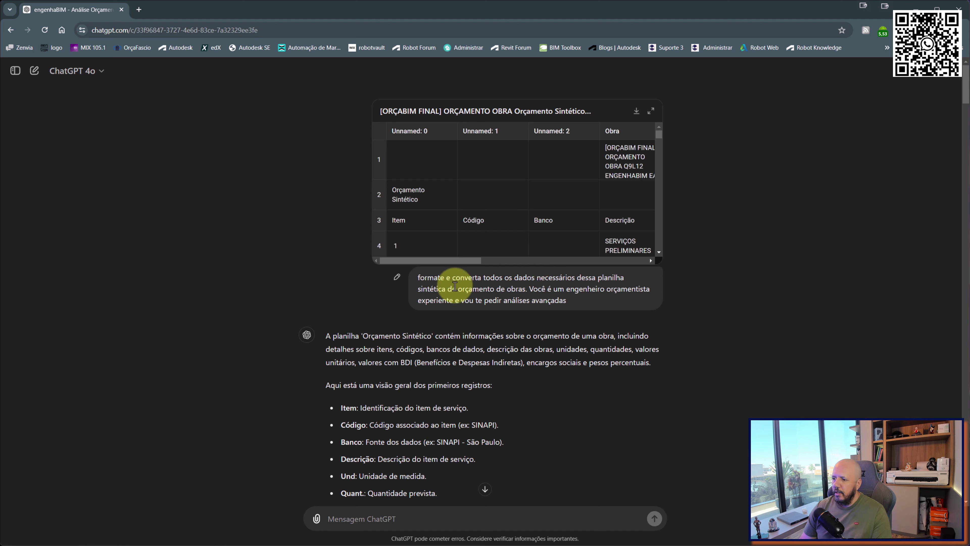
Highlight the first prompt's request to convert all necessary data from the synthetic construction budget spreadsheet
left_click_drag(447, 278, 553, 290)
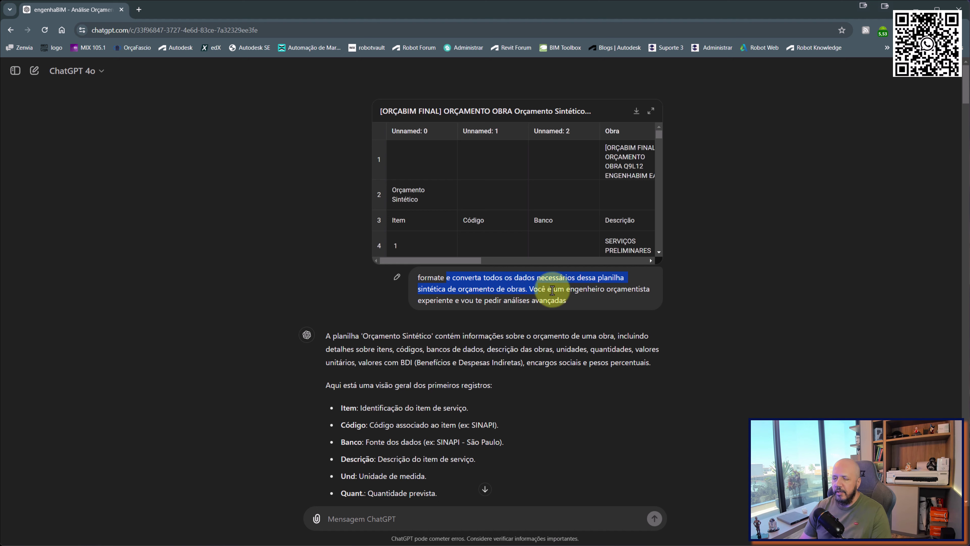
Enlarge the attached Orçamento Sintético spreadsheet preview, look through its budget rows, and collapse it back into the conversation
left_click(557, 289)
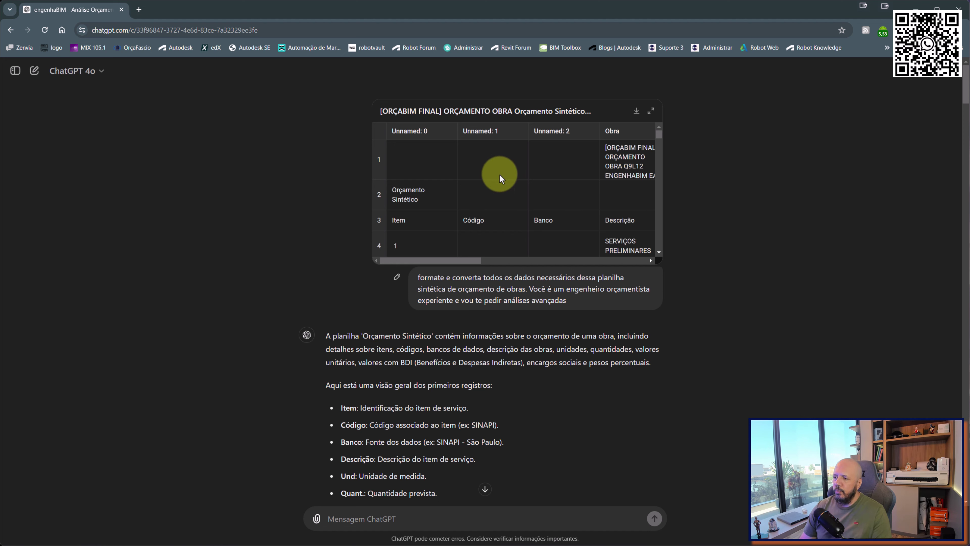
left_click(652, 111)
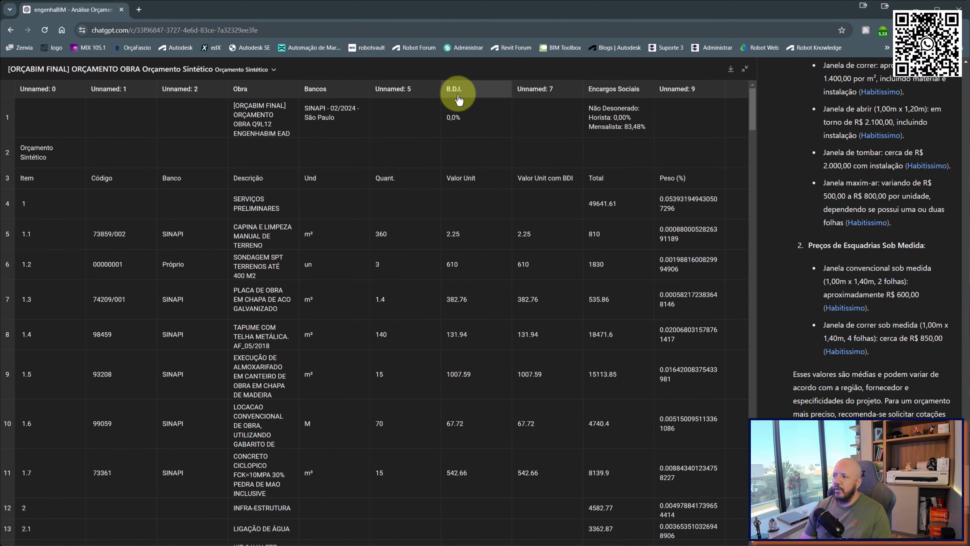
scroll(335, 164, "down", 15)
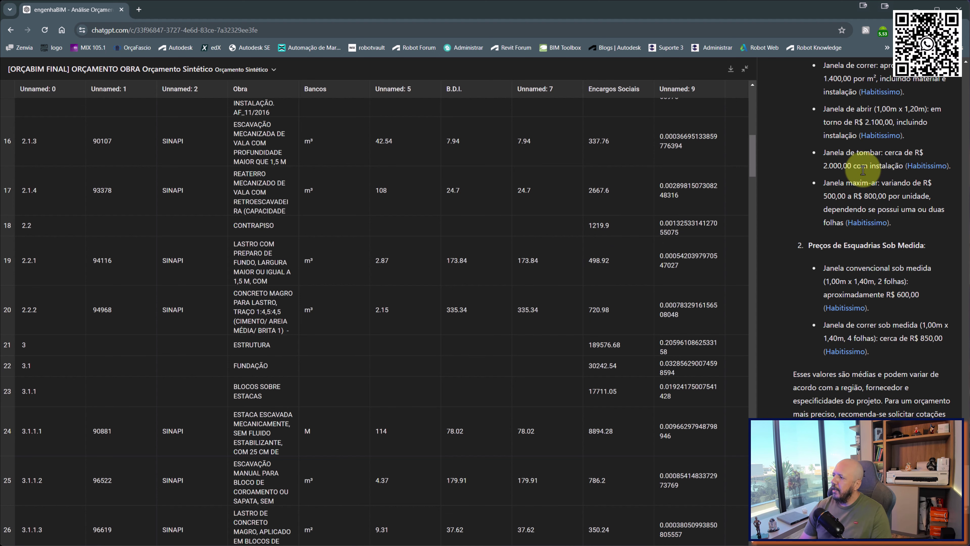
scroll(864, 176, "up", 15)
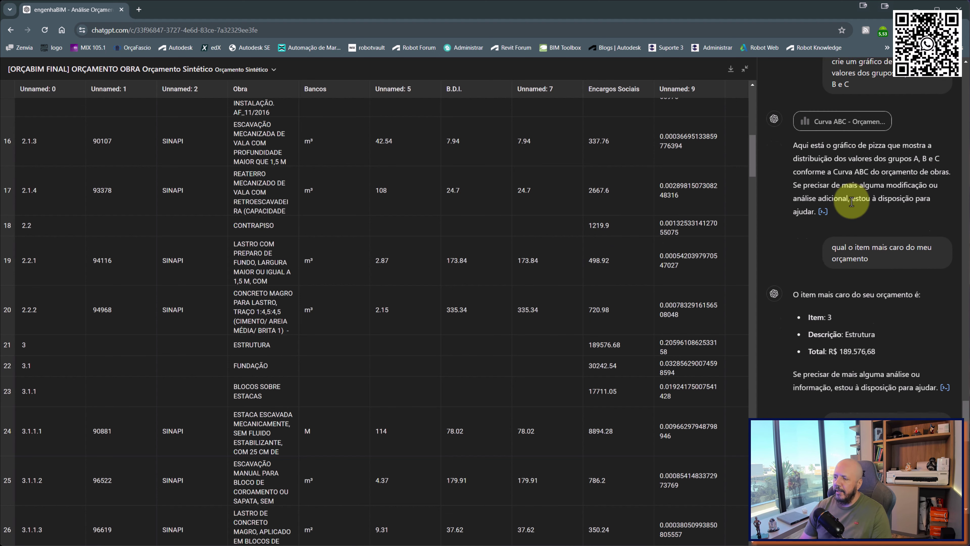
left_click(745, 70)
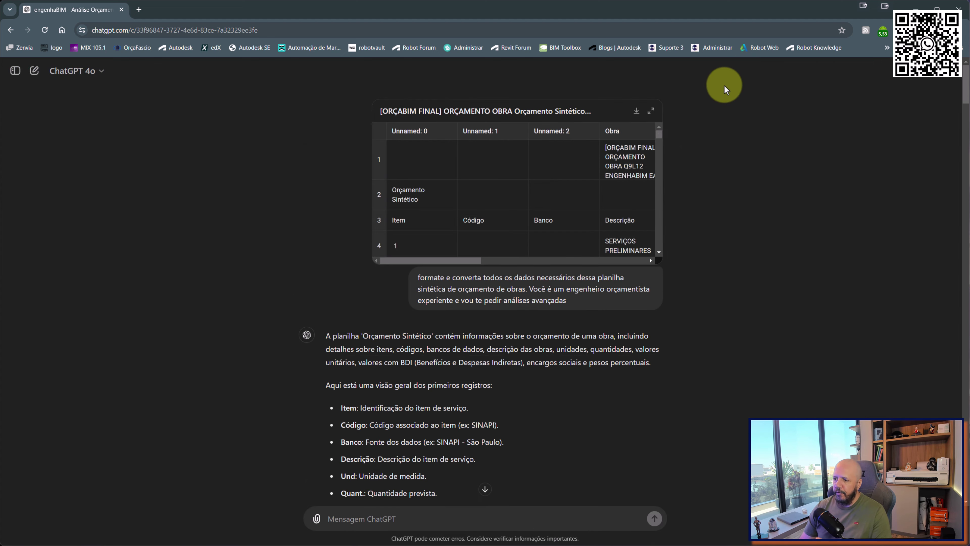
Read ChatGPT's overview of the spreadsheet columns, highlighting the summary sentence, Banco, Descrição and Quant. entries
scroll(535, 302, "down", 4)
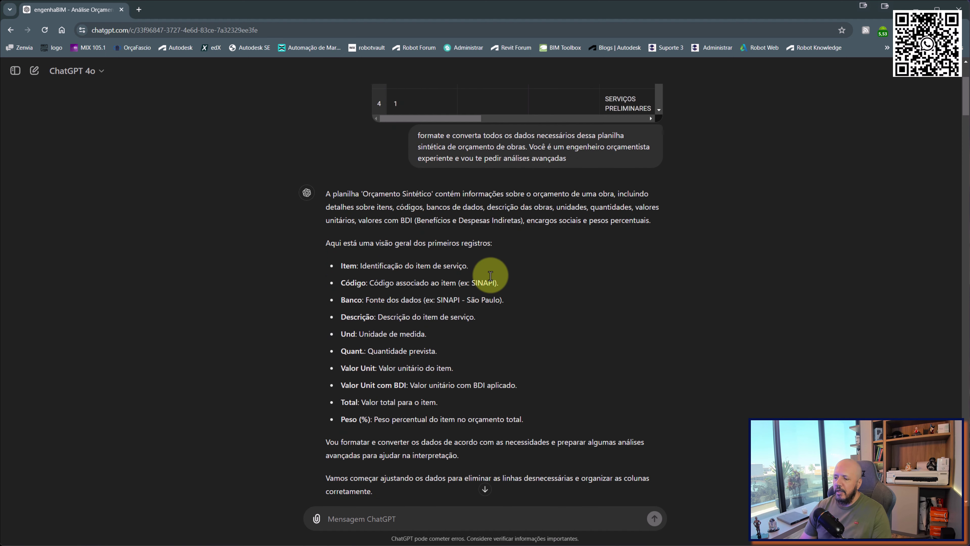
left_click_drag(333, 194, 456, 208)
left_click(365, 273)
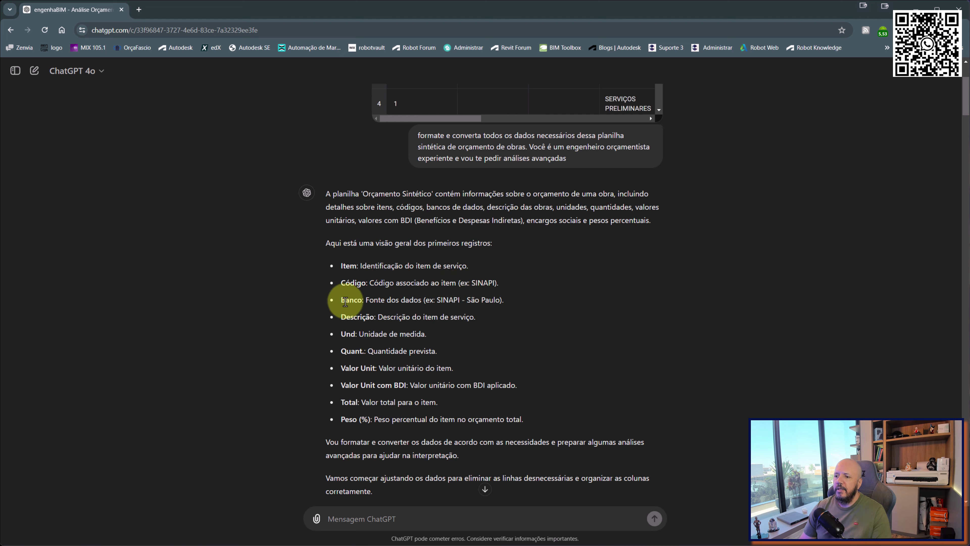
left_click_drag(345, 301, 433, 304)
left_click(436, 295)
left_click_drag(366, 317, 351, 318)
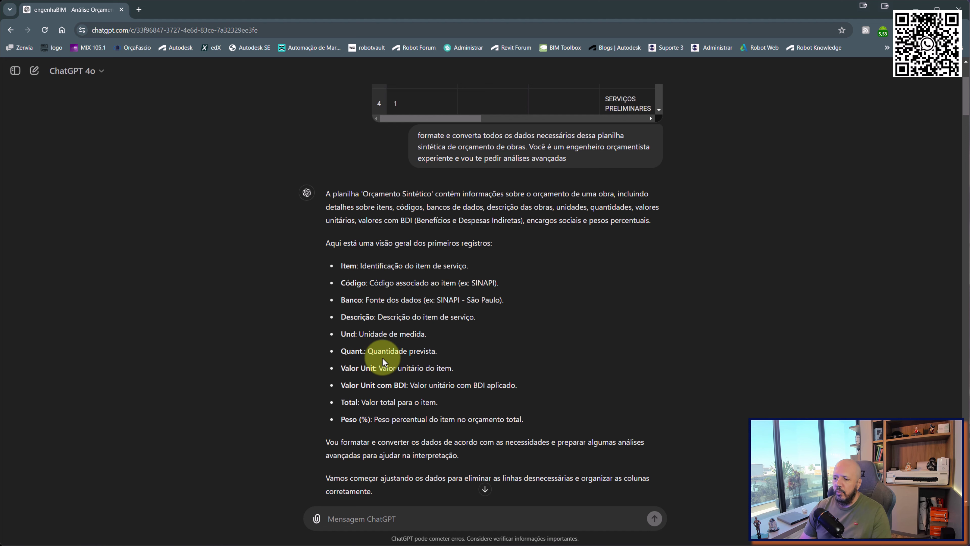
left_click_drag(355, 352, 336, 348)
left_click(357, 368)
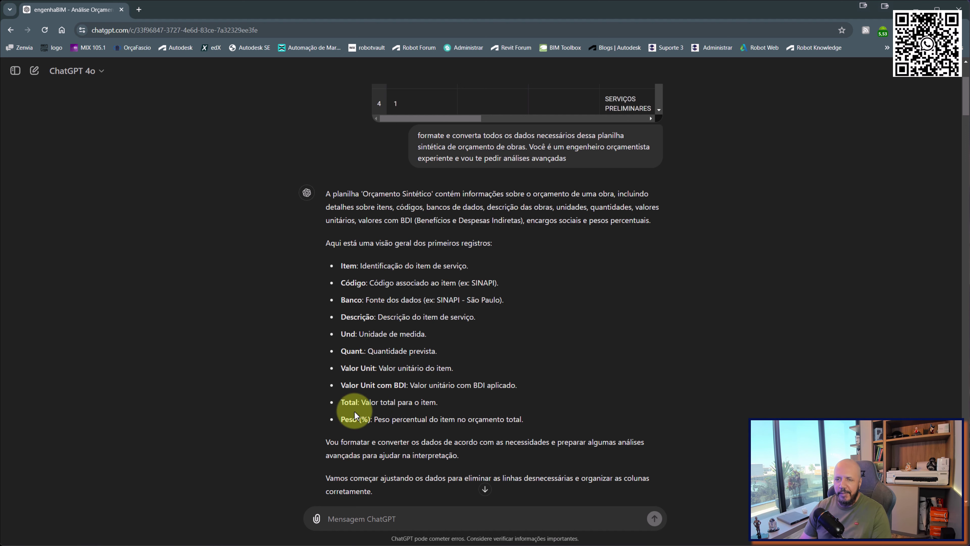
Read the Limpeza e Formatação dos Dados steps, highlighting the column-renaming text, and return to the first prompt
scroll(354, 415, "down", 3)
left_click_drag(369, 303, 627, 321)
scroll(426, 309, "down", 2)
left_click_drag(427, 310, 551, 306)
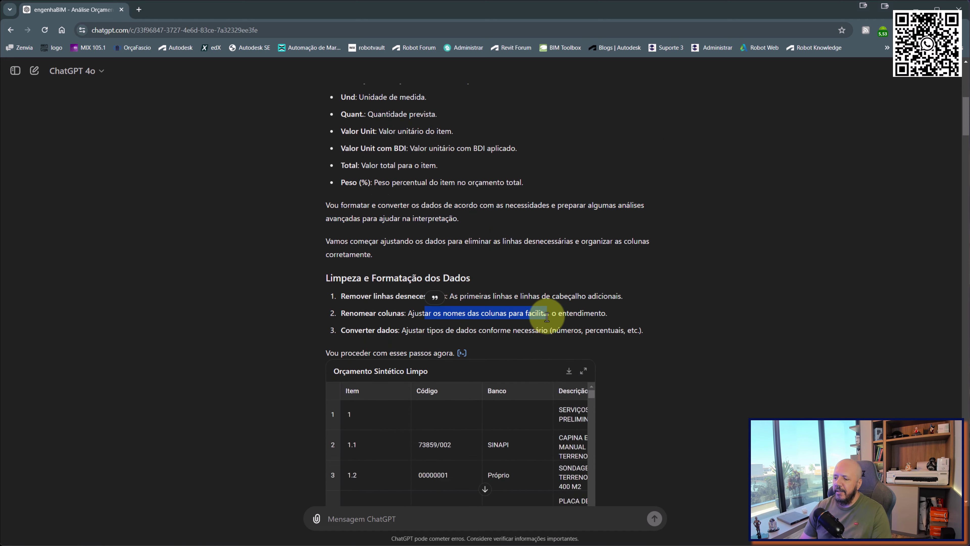
scroll(552, 305, "down", 3)
scroll(497, 334, "up", 5)
scroll(516, 338, "up", 6)
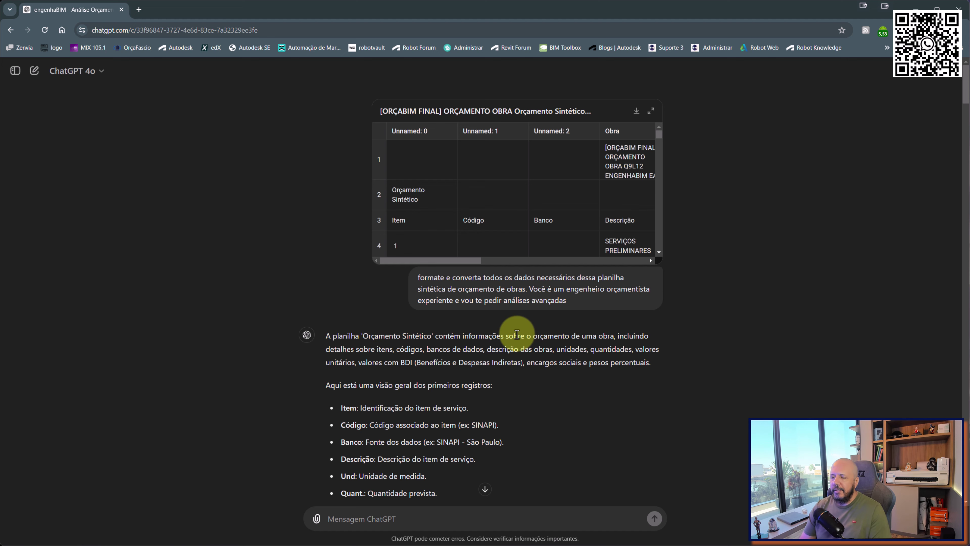
Enlarge the Orçamento Sintético Limpo table, look through its cleaned budget rows, and collapse it
scroll(627, 287, "down", 6)
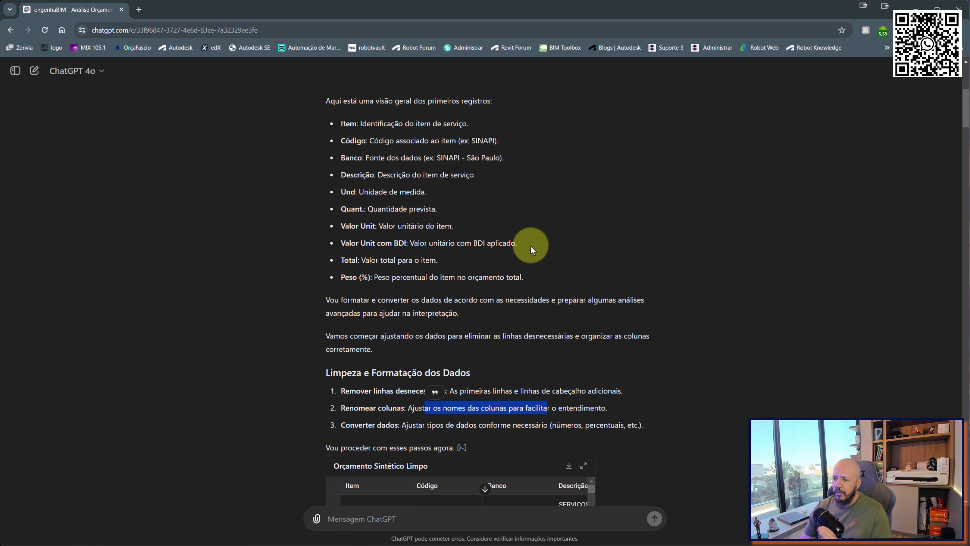
scroll(522, 228, "down", 4)
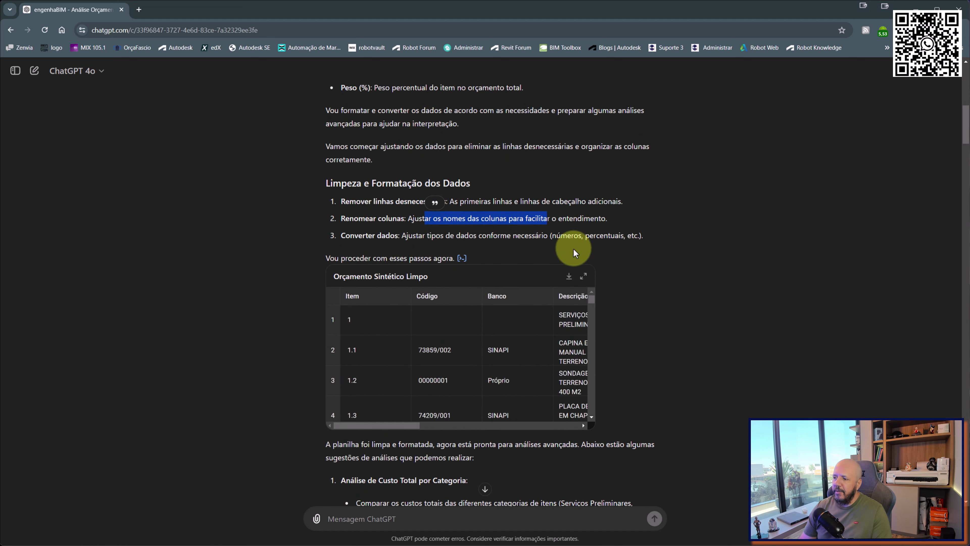
left_click(582, 277)
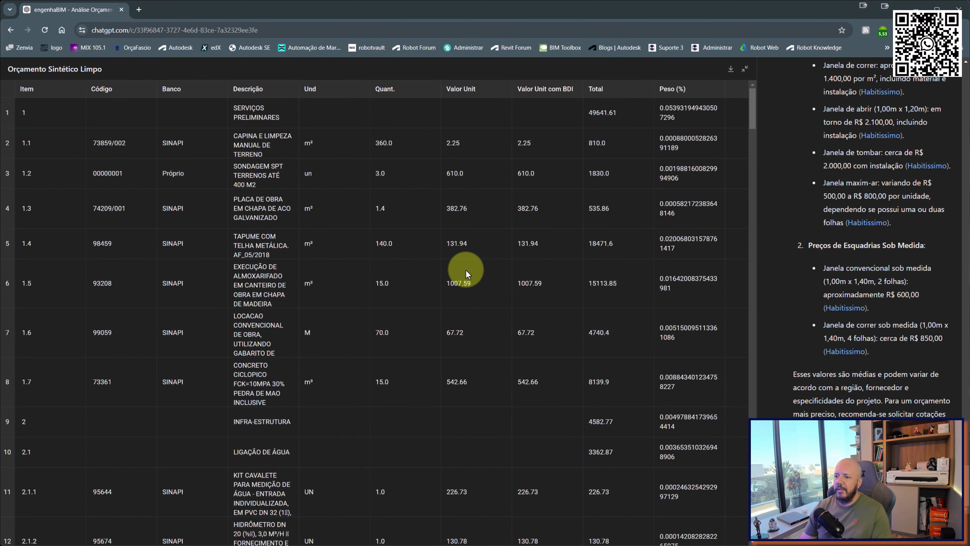
scroll(464, 270, "down", 3)
scroll(459, 265, "down", 20)
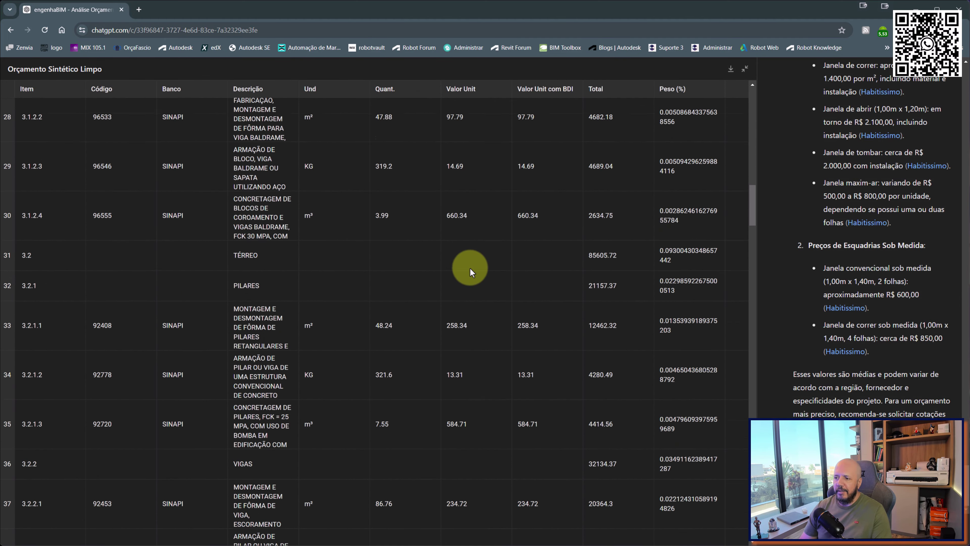
scroll(470, 268, "down", 5)
left_click(744, 69)
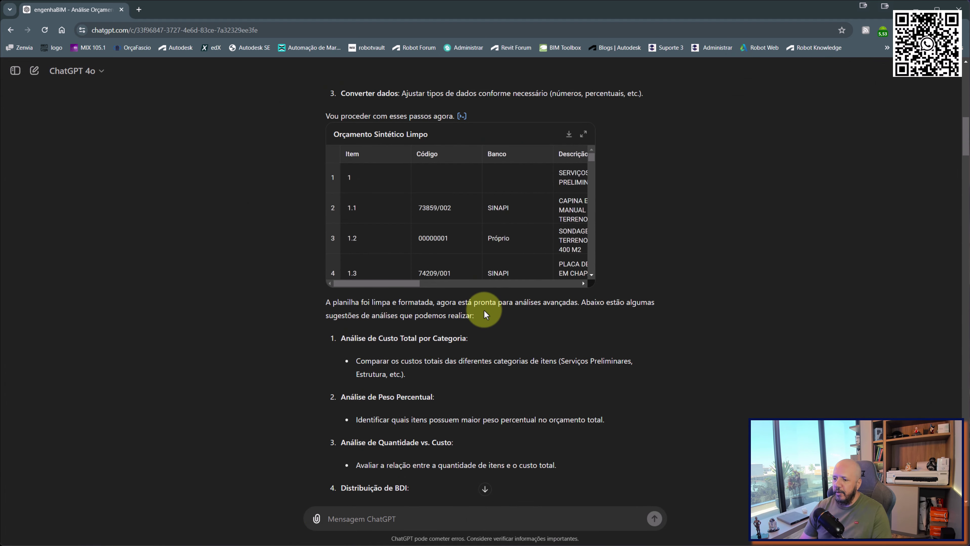
Read the list of suggested budget analyses down to the prompt "Analise itens críticos por impacto."
scroll(484, 311, "down", 4)
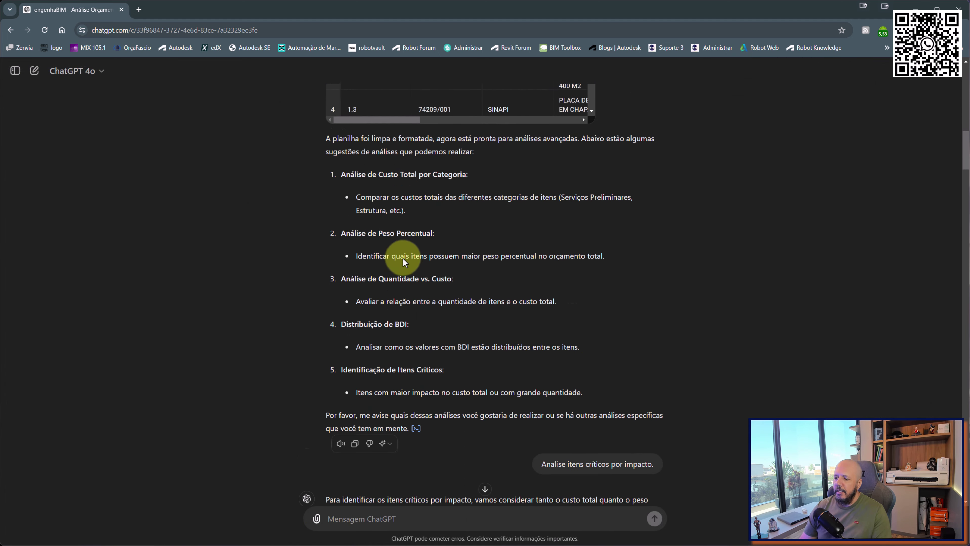
scroll(420, 262, "down", 2)
scroll(478, 298, "up", 1)
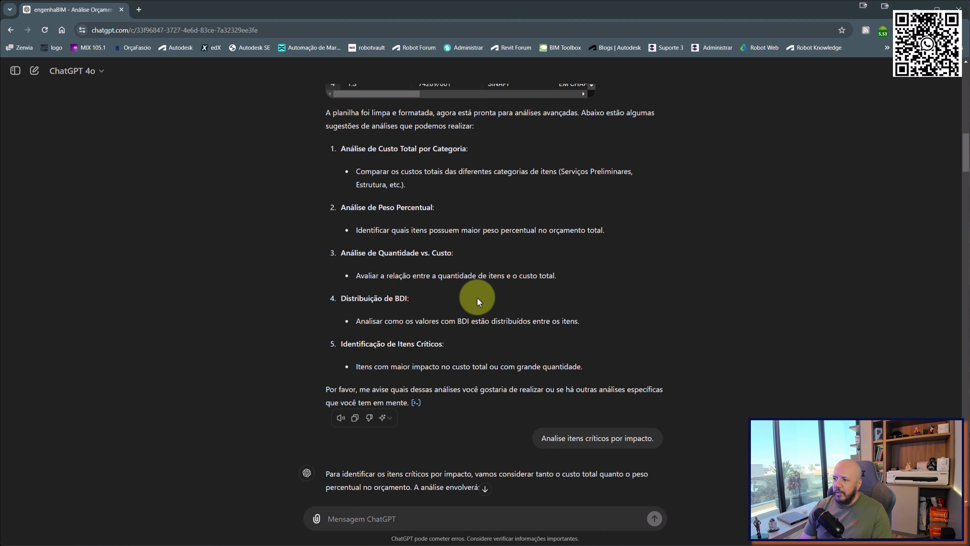
scroll(479, 295, "down", 1)
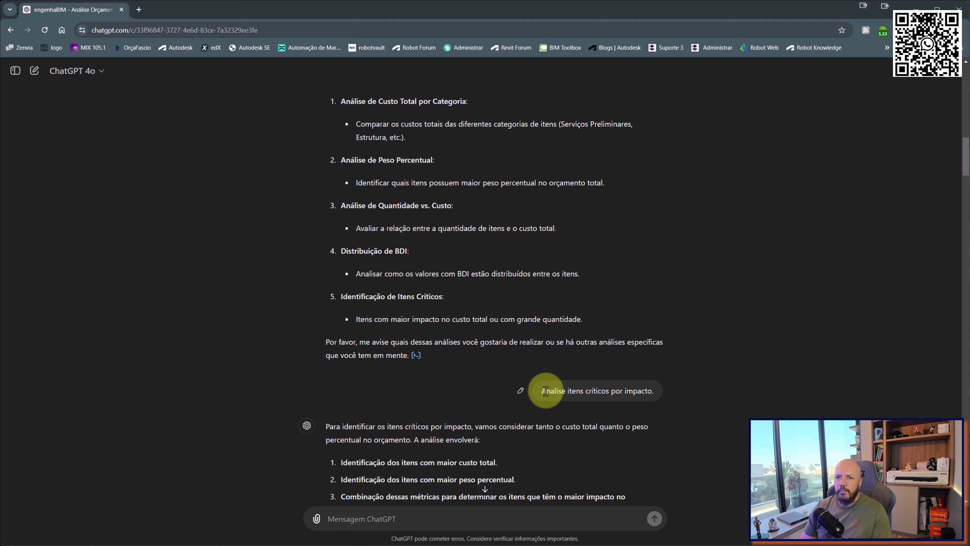
Examine the critical-items reply, highlighting its opening sentence and looking through the Itens Críticos tables by total cost and percentage weight
scroll(548, 384, "down", 3)
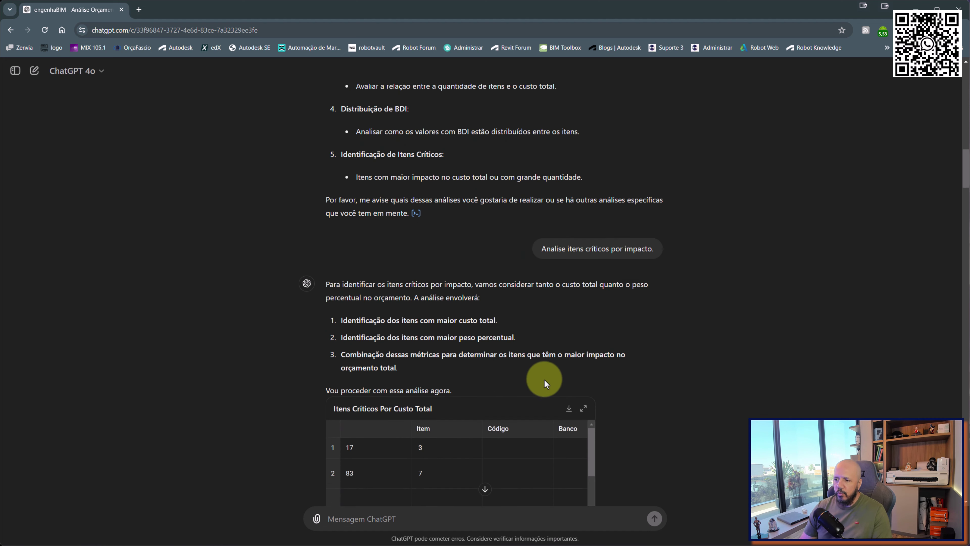
left_click_drag(360, 285, 630, 285)
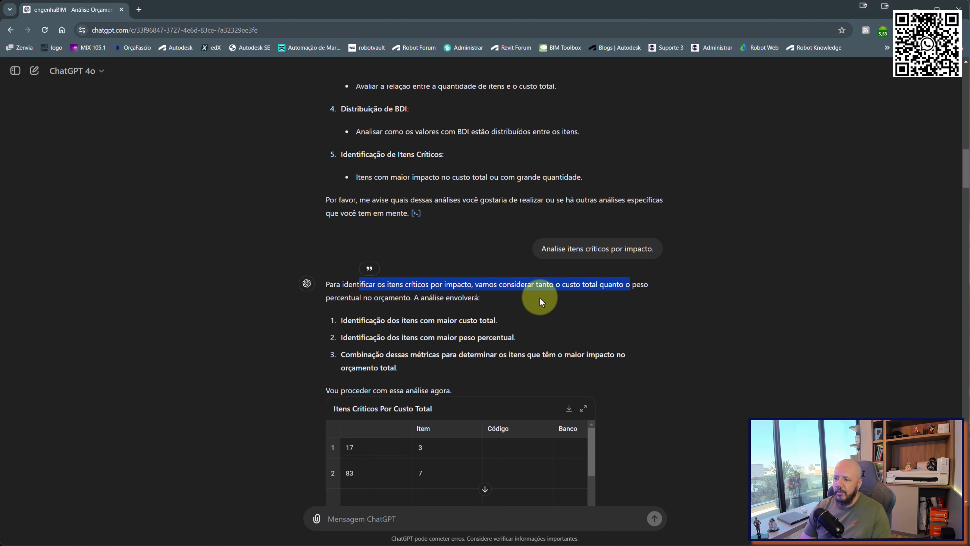
scroll(539, 298, "down", 4)
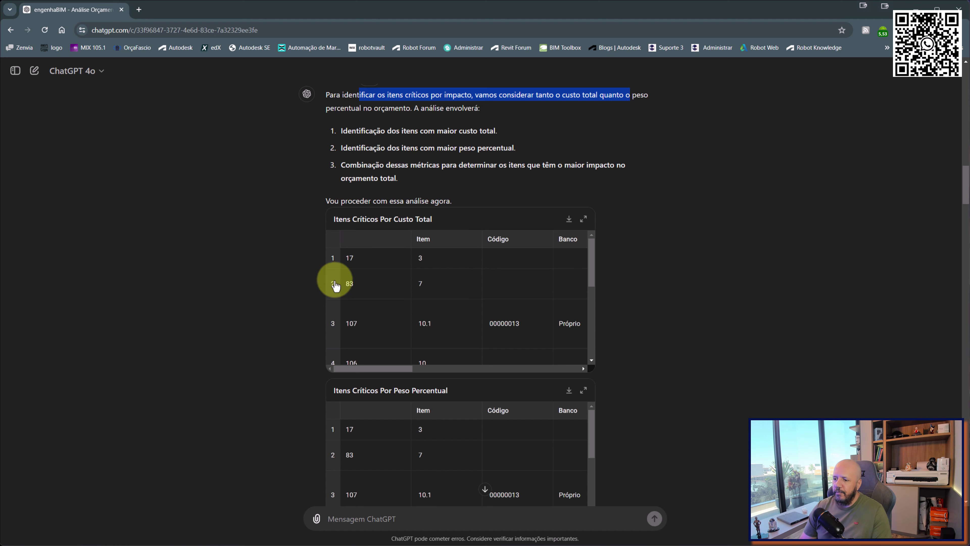
scroll(435, 272, "down", 5)
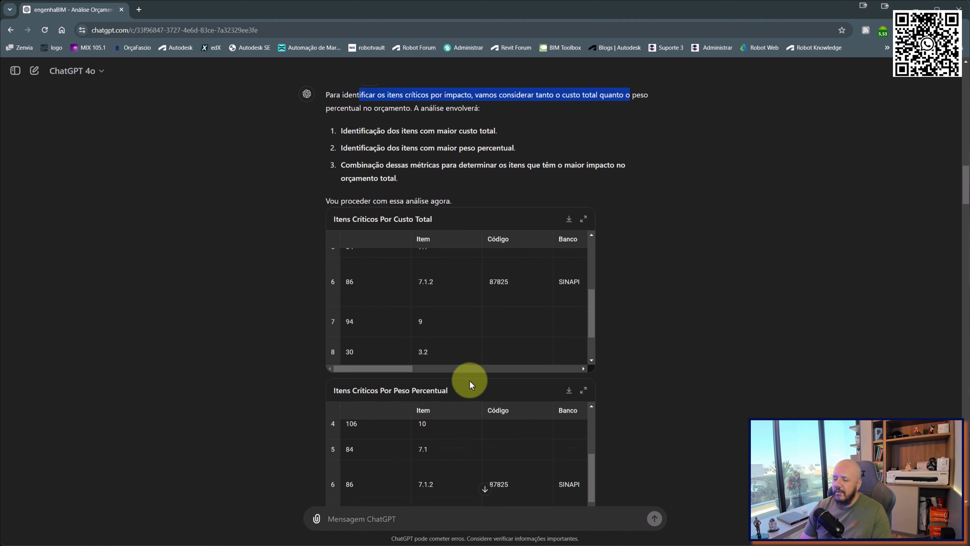
scroll(469, 381, "down", 5)
scroll(651, 336, "down", 5)
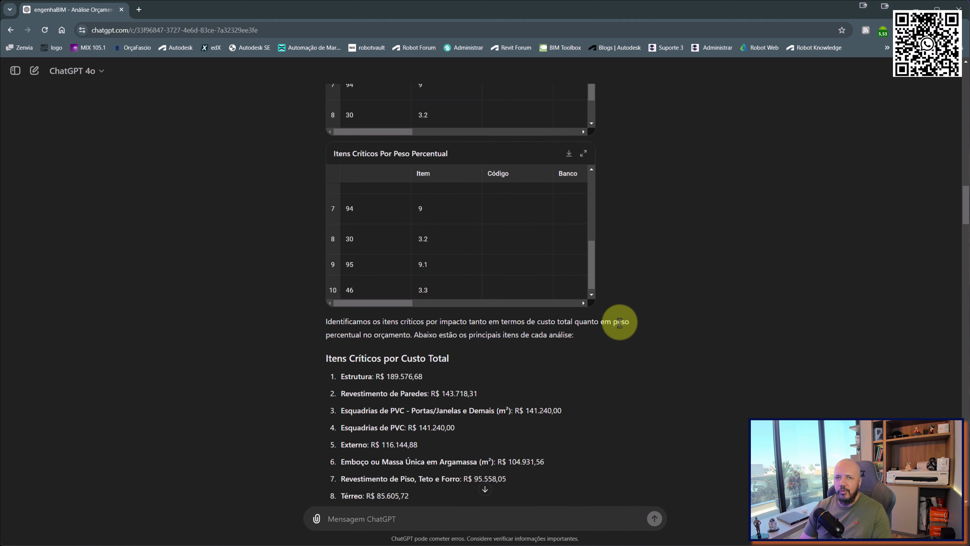
scroll(597, 324, "down", 4)
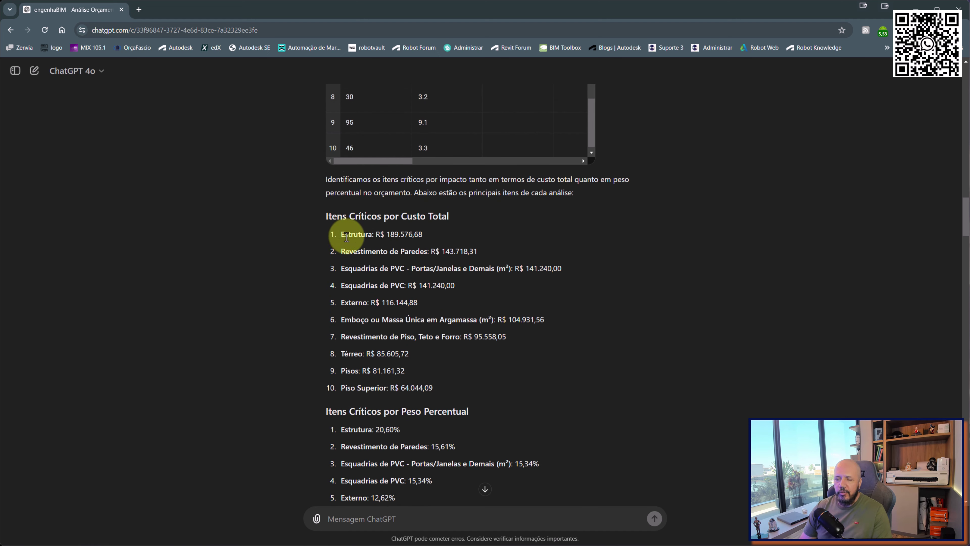
Review the Itens Críticos por Custo Total list, highlighting entries from Estrutura and wall covering through floor covering and Térreo
left_click_drag(346, 237, 382, 253)
left_click(389, 247)
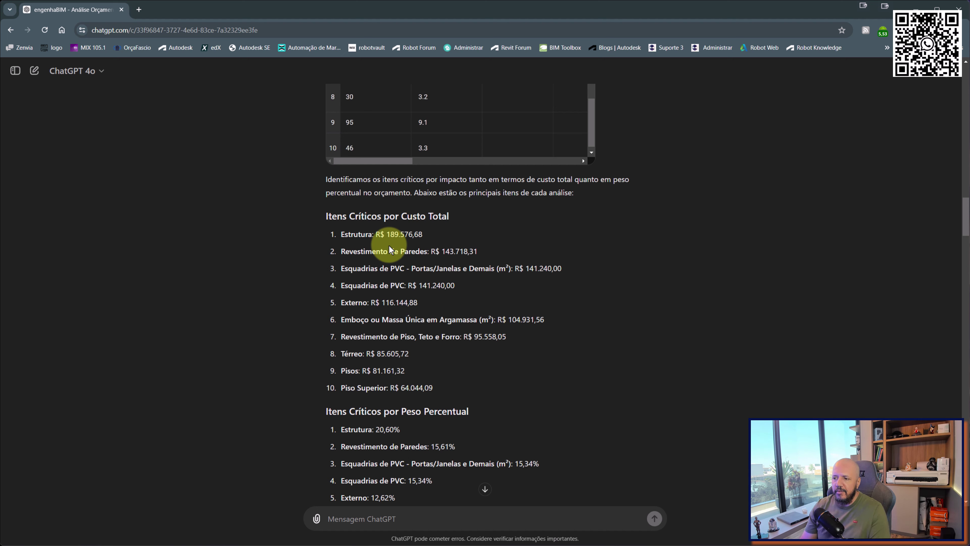
left_click(362, 221)
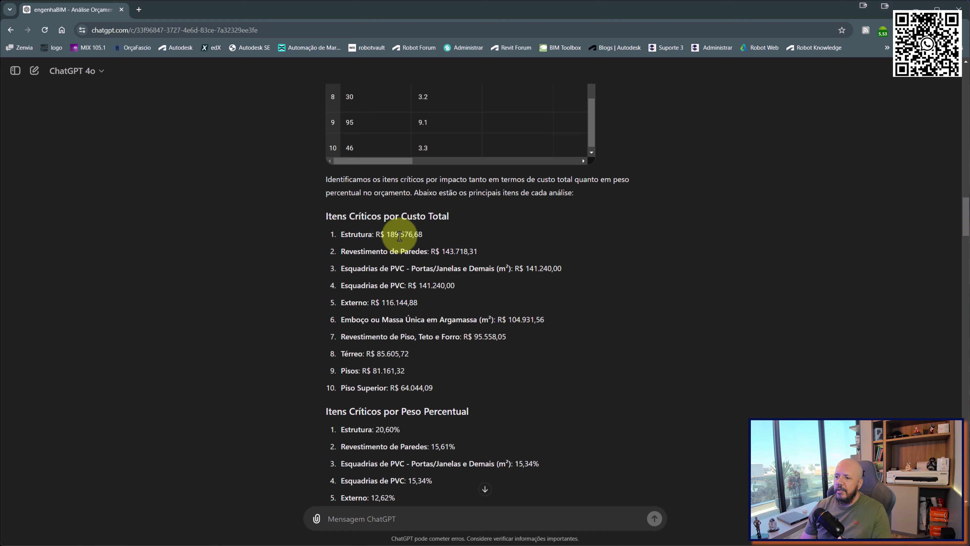
left_click_drag(357, 251, 443, 268)
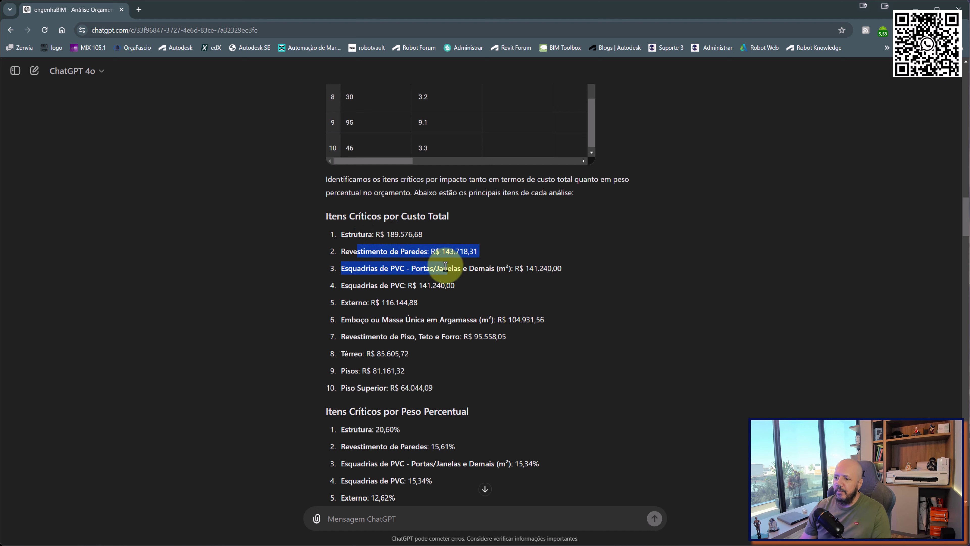
left_click(368, 268)
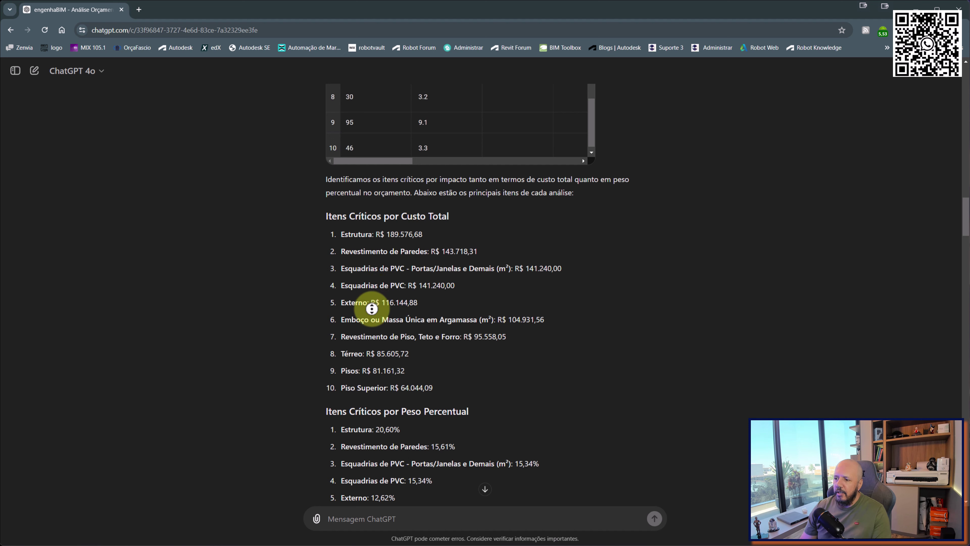
middle_click(373, 319)
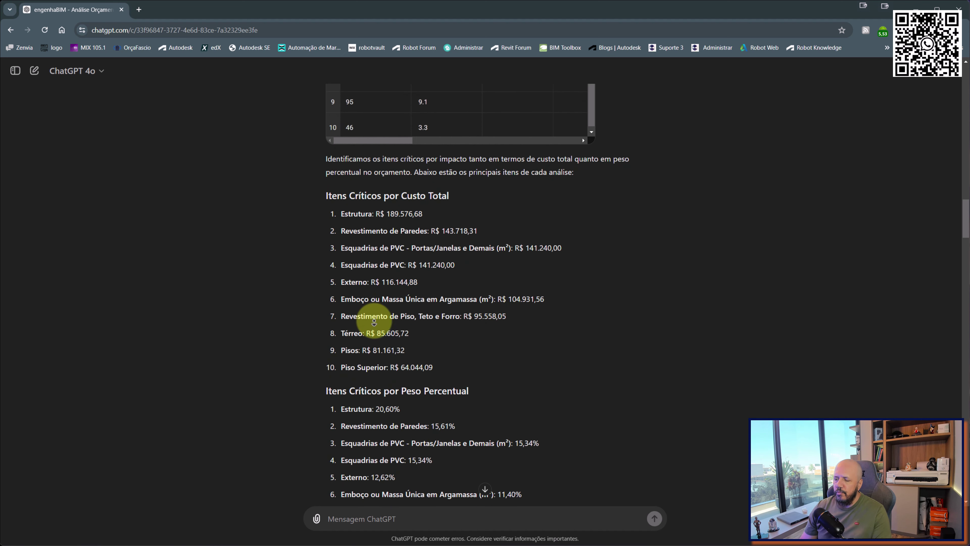
middle_click(374, 322)
left_click_drag(383, 299, 489, 300)
left_click_drag(390, 312, 381, 336)
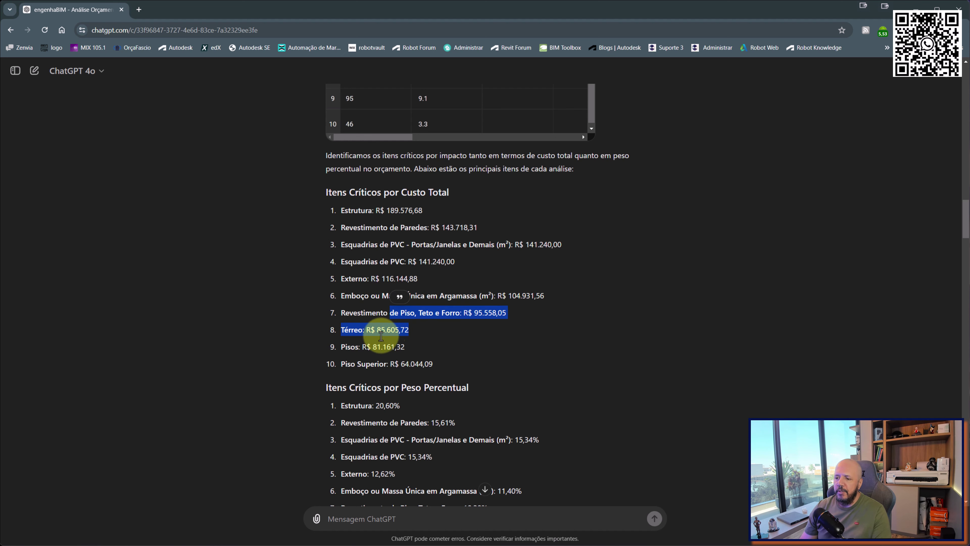
left_click(379, 348)
Highlight the Itens Críticos por Peso Percentual list and the Observações remark about Estrutura's impact on cost and weight
scroll(410, 329, "down", 2)
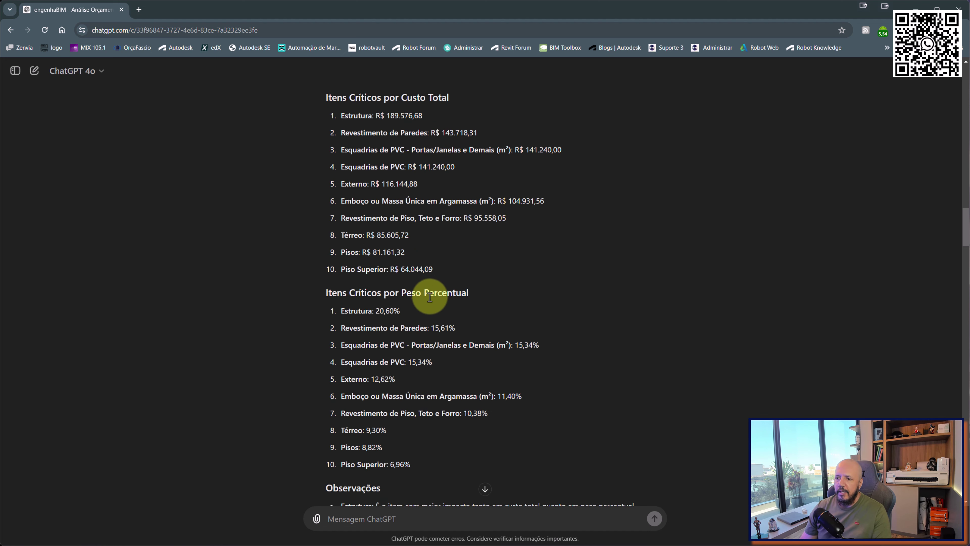
left_click_drag(361, 310, 435, 443)
scroll(530, 314, "down", 5)
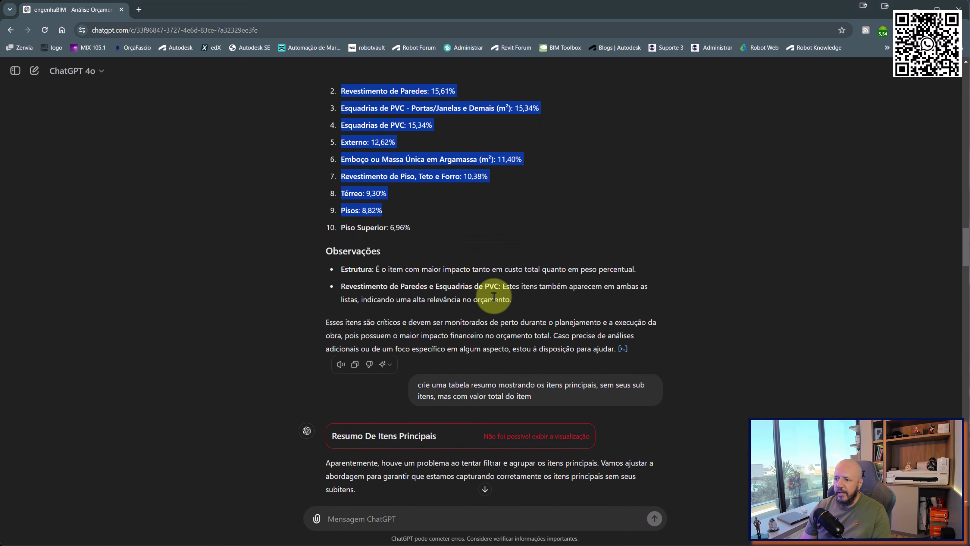
left_click(375, 268)
left_click_drag(374, 268, 572, 270)
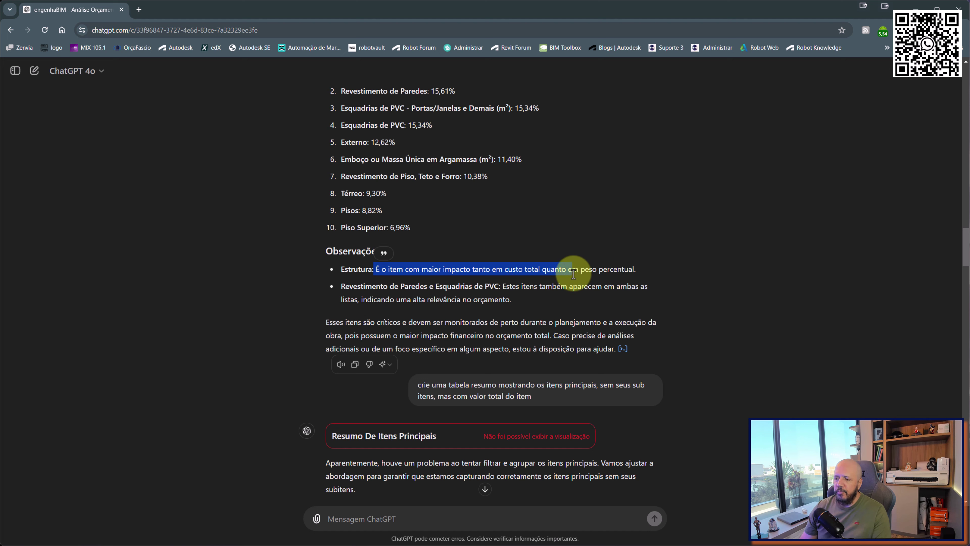
left_click(434, 272)
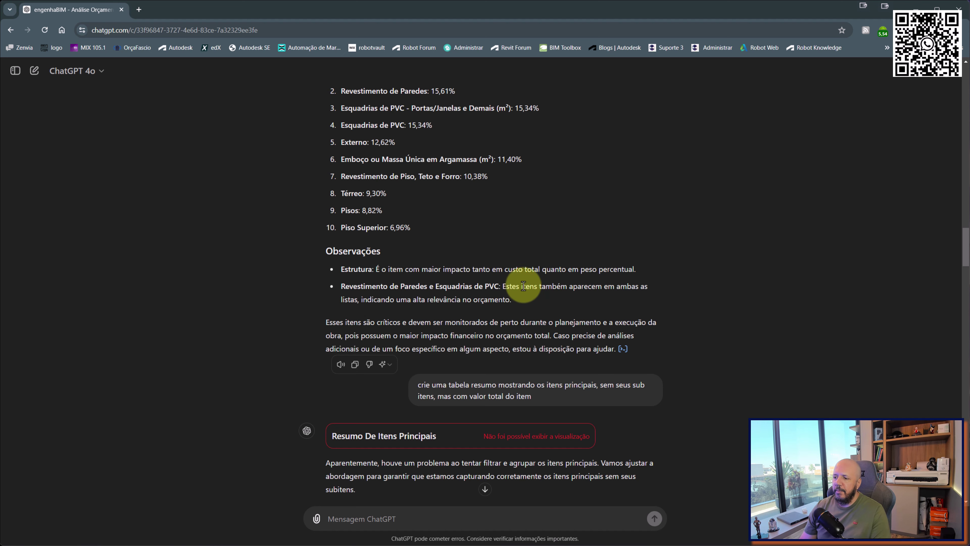
Read past the Observações section and highlight the prompt requesting a summary table of main items with total values
scroll(516, 259, "down", 4)
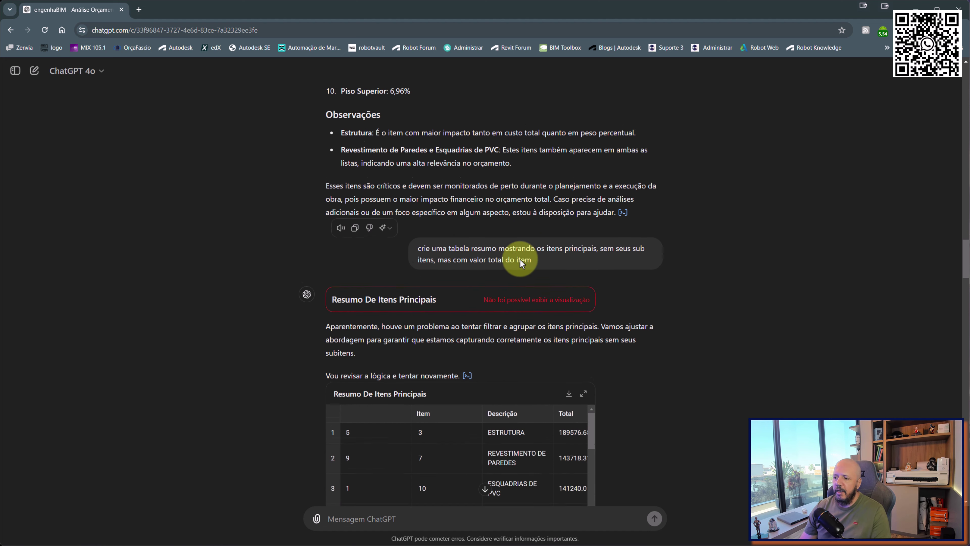
scroll(611, 264, "down", 3)
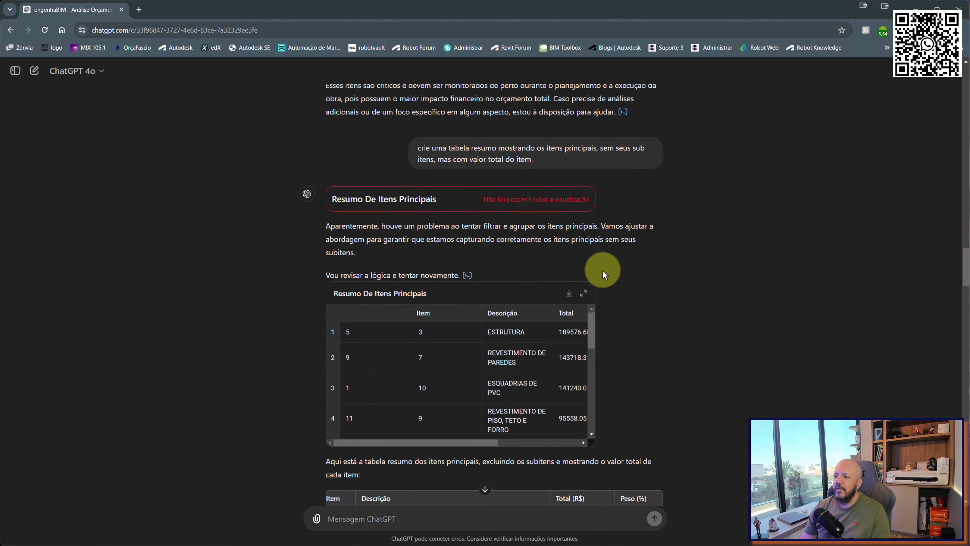
scroll(589, 271, "up", 3)
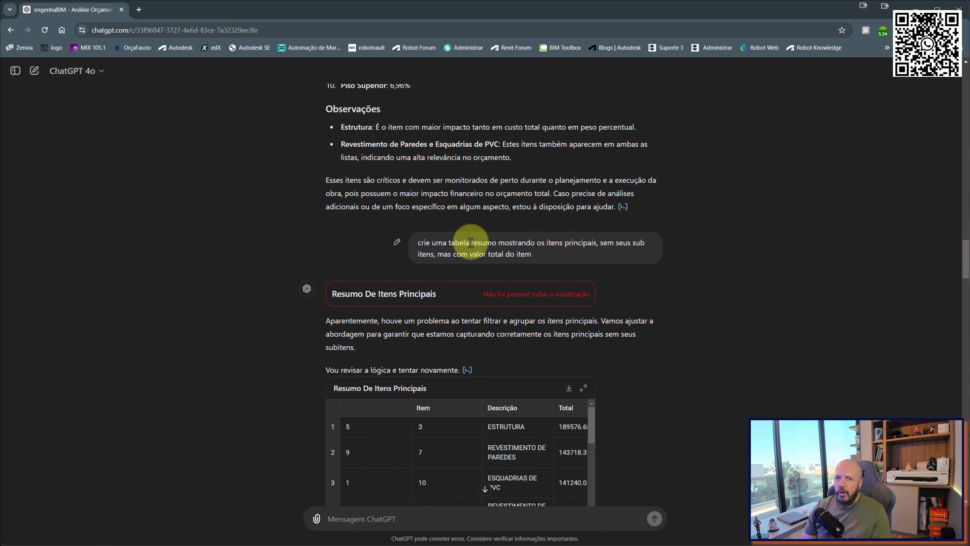
triple_click(471, 243)
left_click(529, 249)
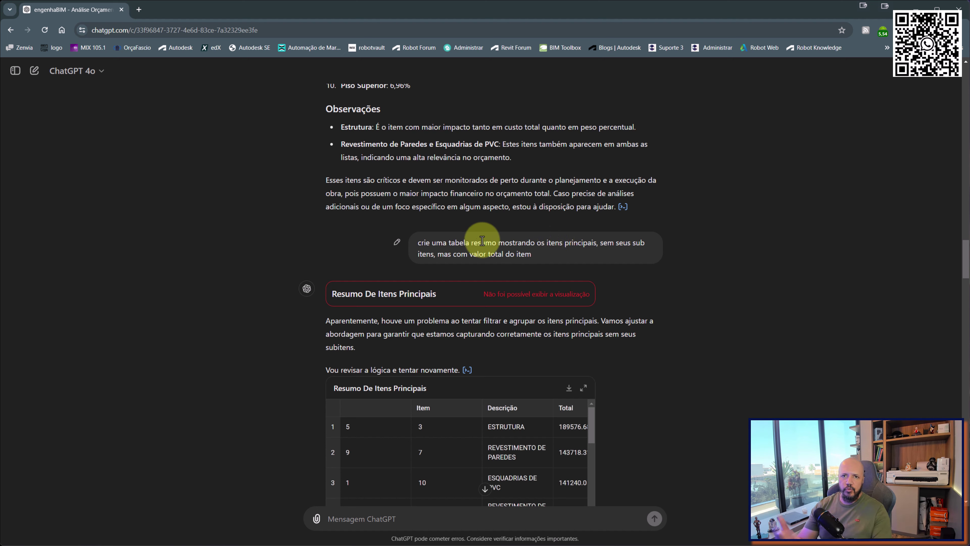
Return to the uploaded Orçamento Sintético spreadsheet at the conversation's start and examine its items and subitems in expanded view
scroll(563, 232, "up", 15)
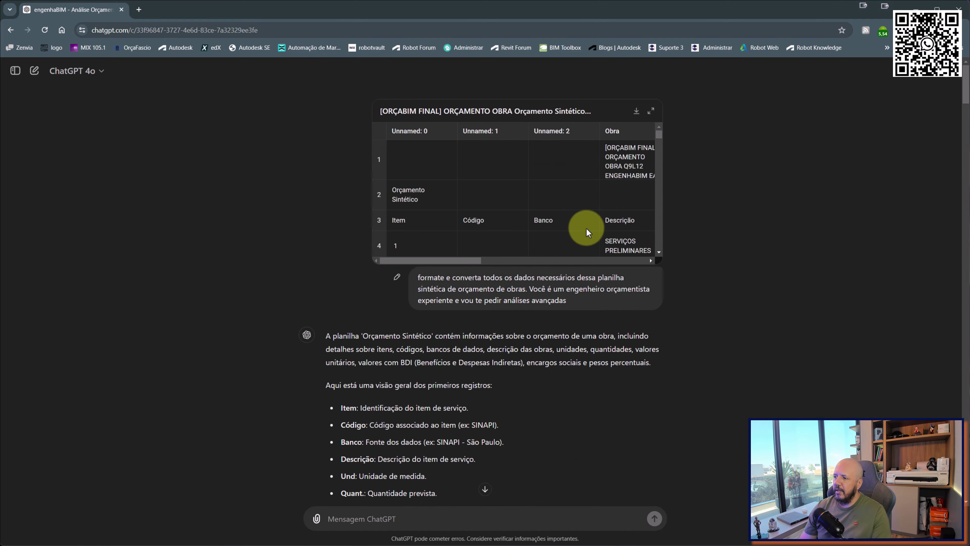
left_click(650, 110)
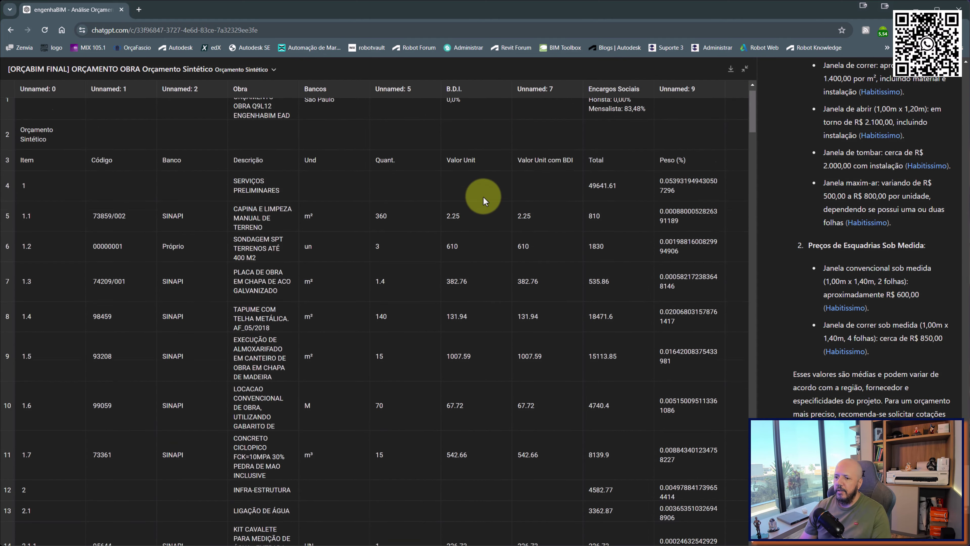
scroll(483, 196, "down", 5)
scroll(452, 257, "up", 5)
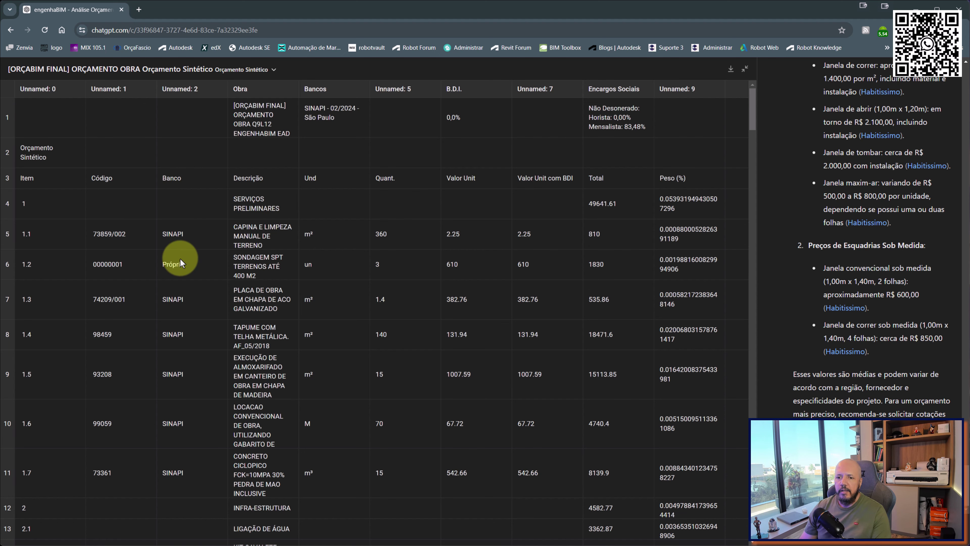
scroll(180, 260, "down", 4)
scroll(282, 336, "down", 9)
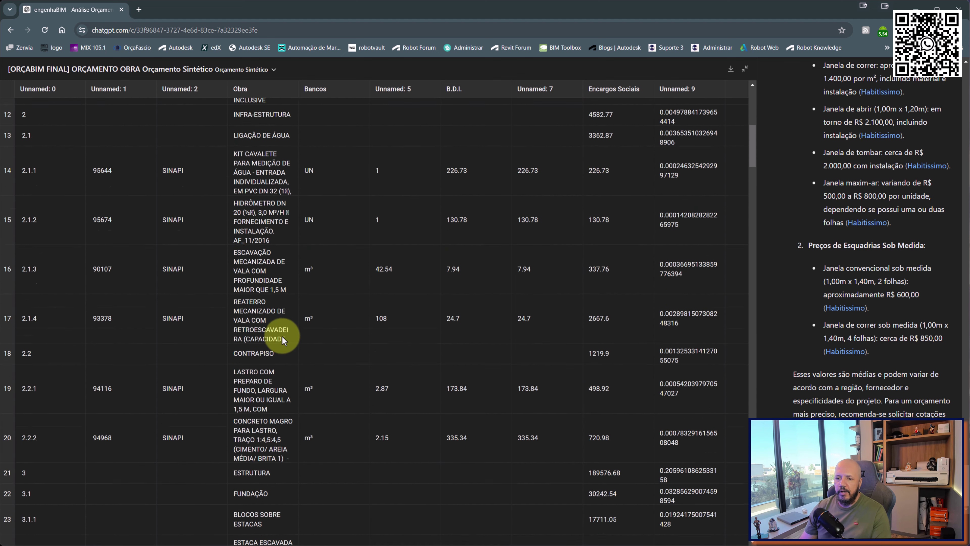
scroll(92, 335, "down", 3)
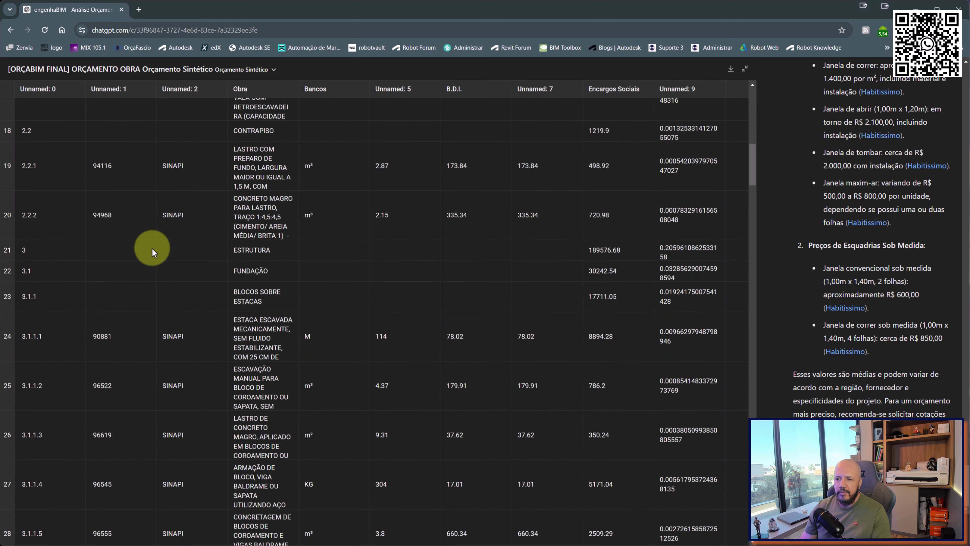
left_click(745, 69)
Go back to the main-items summary prompt, highlighting its text and the reply's remark about filtering and grouping the items
scroll(556, 178, "down", 3)
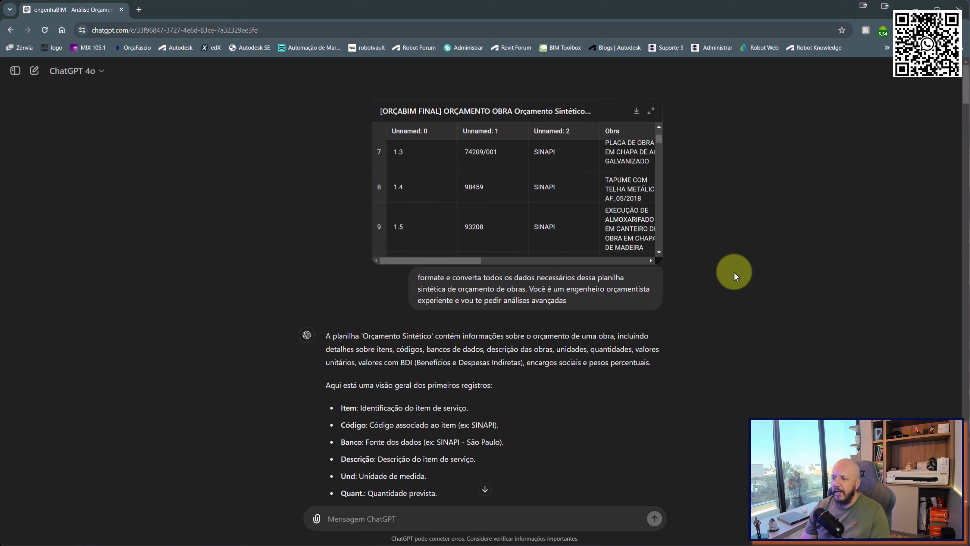
scroll(732, 267, "down", 3)
scroll(696, 265, "down", 15)
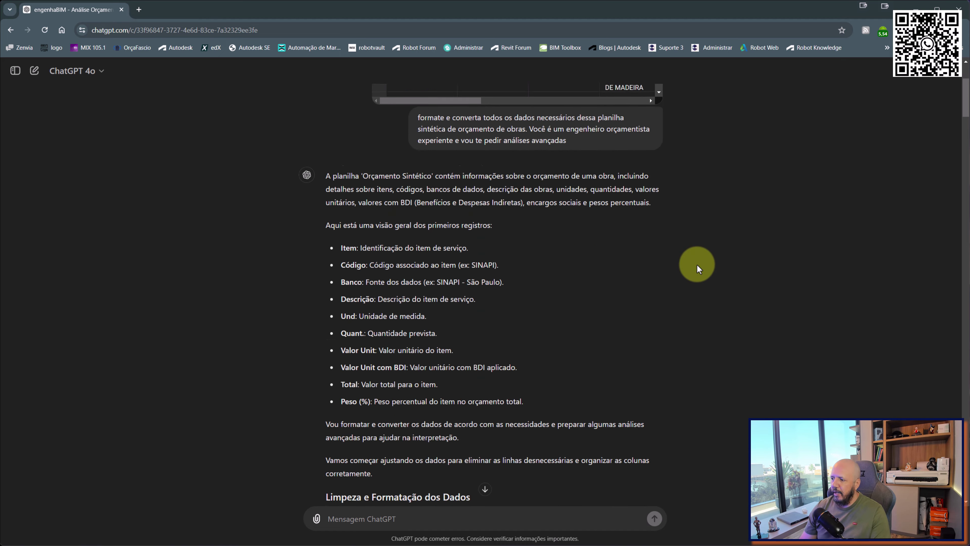
scroll(696, 269, "down", 15)
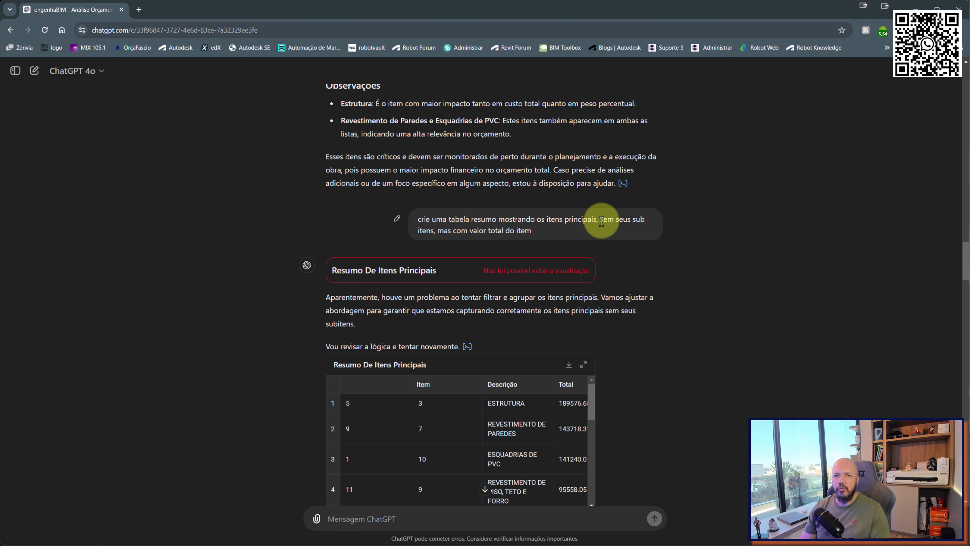
left_click_drag(417, 220, 633, 222)
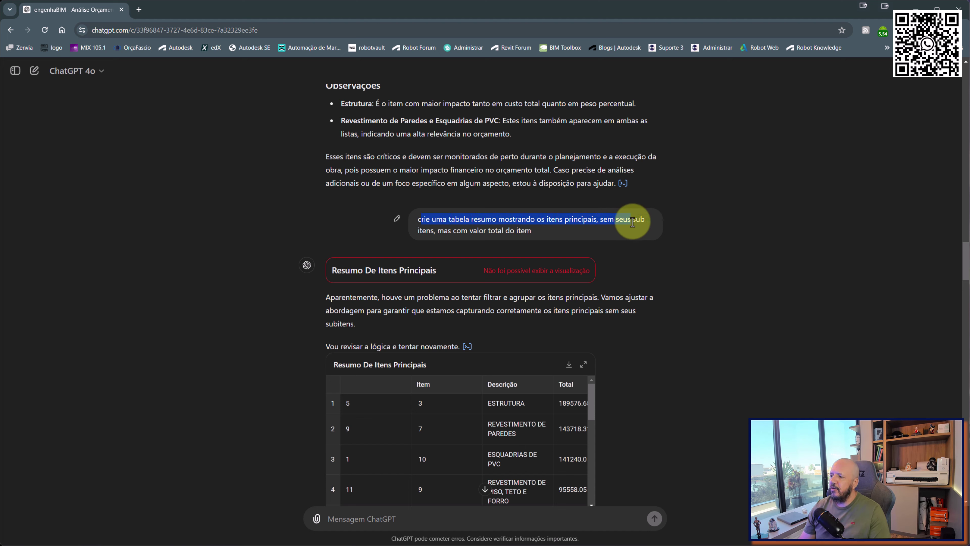
scroll(552, 219, "down", 3)
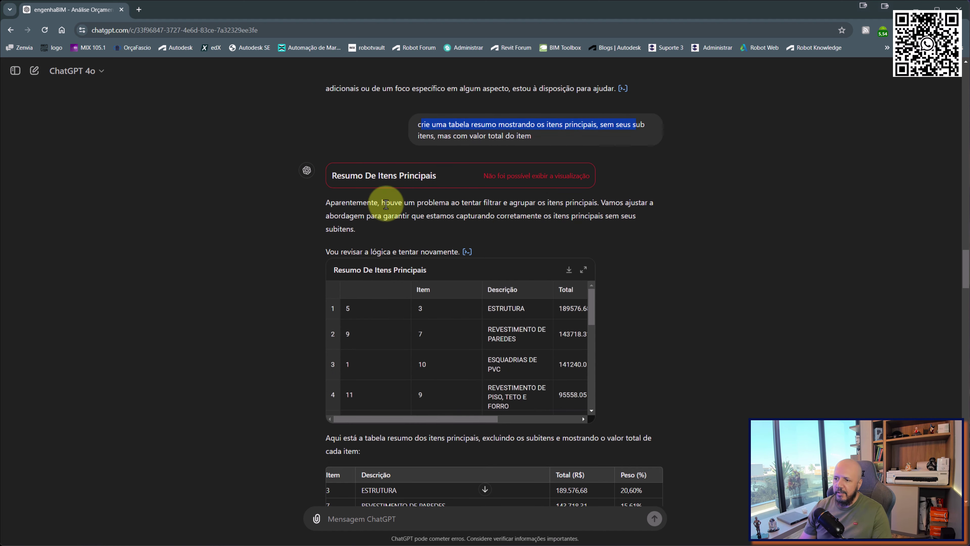
left_click_drag(382, 203, 538, 200)
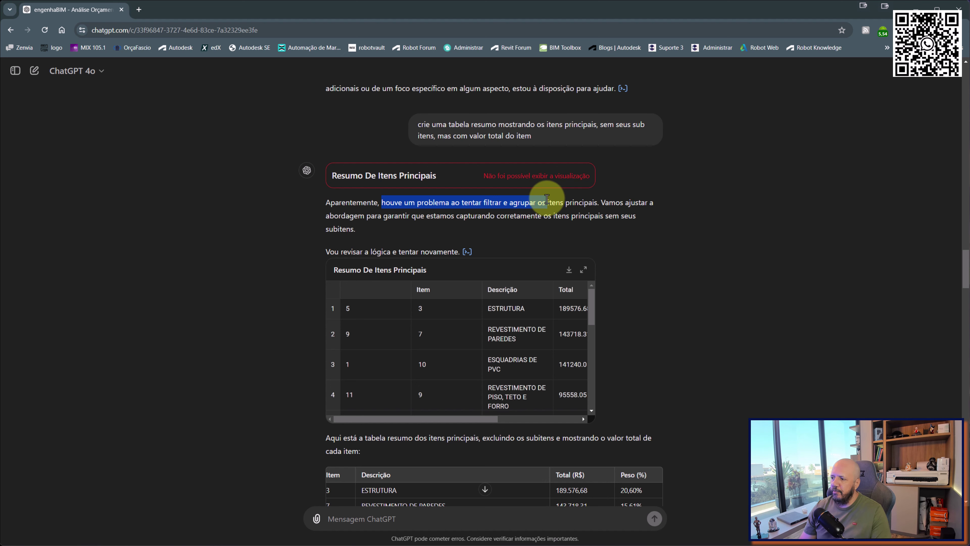
left_click(380, 211)
scroll(517, 201, "down", 6)
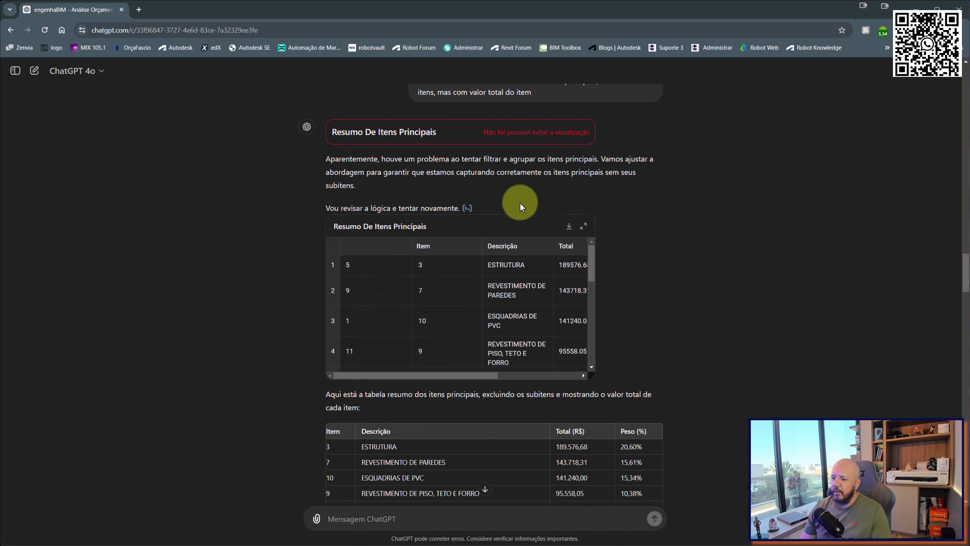
Review the main-items summary table, highlighting its descriptions, the Total (R$) values and the Estrutura and Revestimento de Paredes rows
scroll(727, 263, "down", 3)
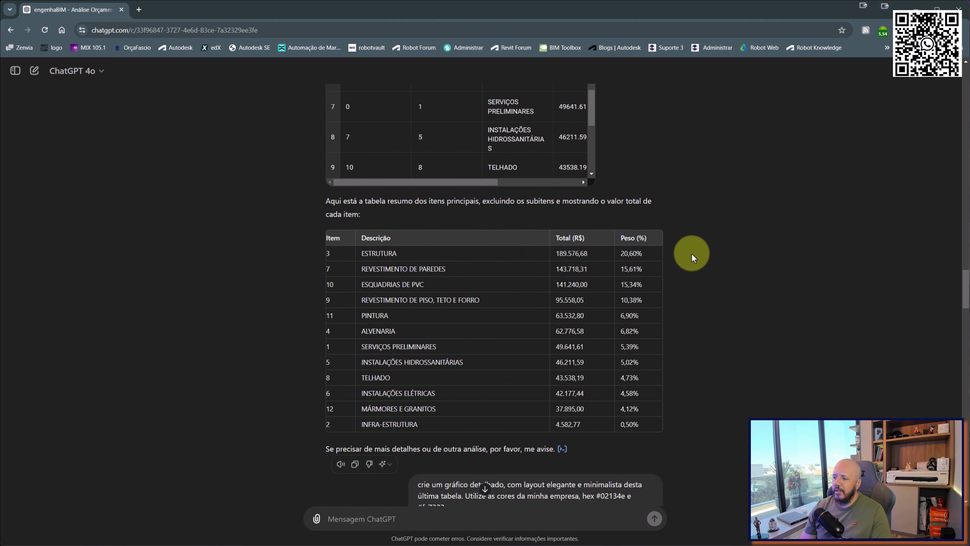
left_click_drag(372, 258, 563, 418)
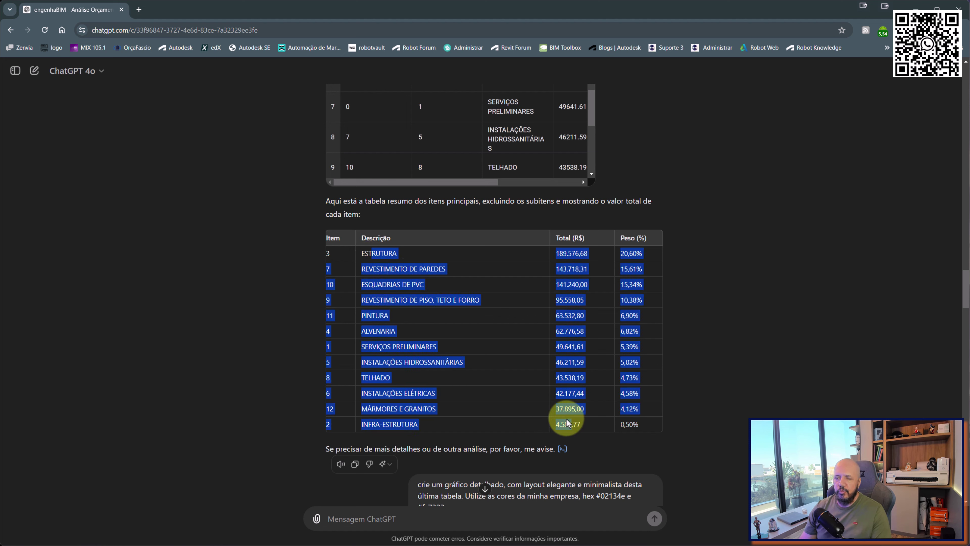
left_click(530, 304)
left_click_drag(554, 253, 565, 393)
left_click(621, 258)
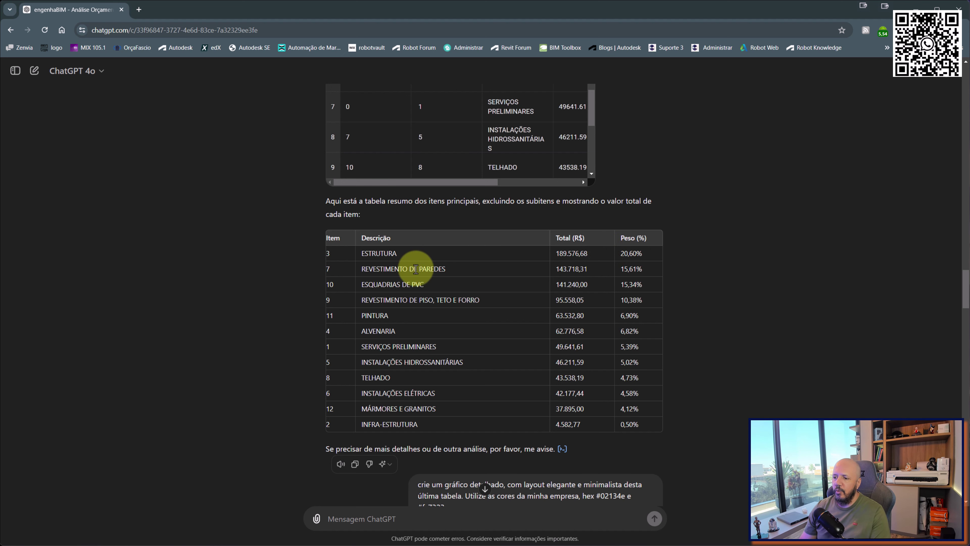
left_click_drag(366, 253, 465, 264)
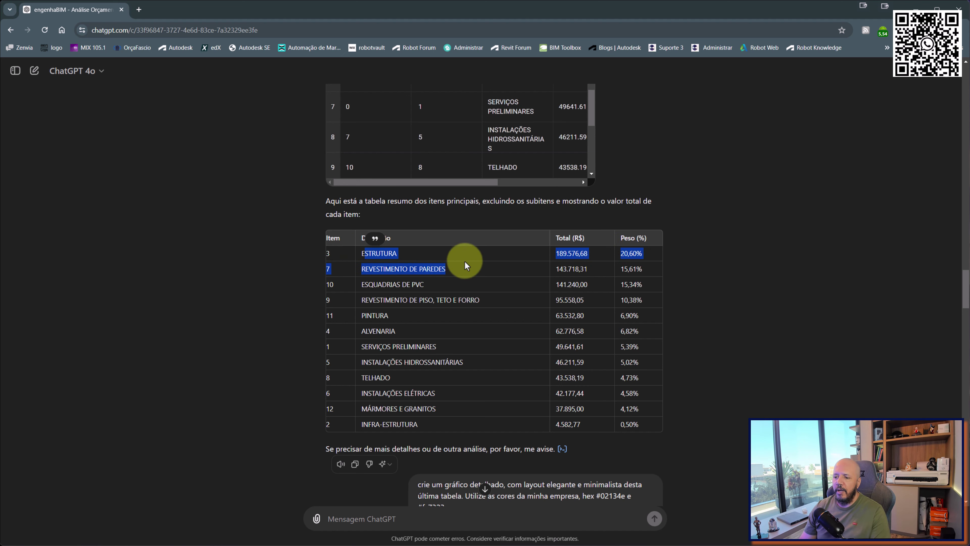
Review the chart prompt with company colours #02134e and #fc7323, its bar chart, and the follow-up prompt about the chart's scale
scroll(507, 240, "down", 3)
scroll(507, 237, "down", 3)
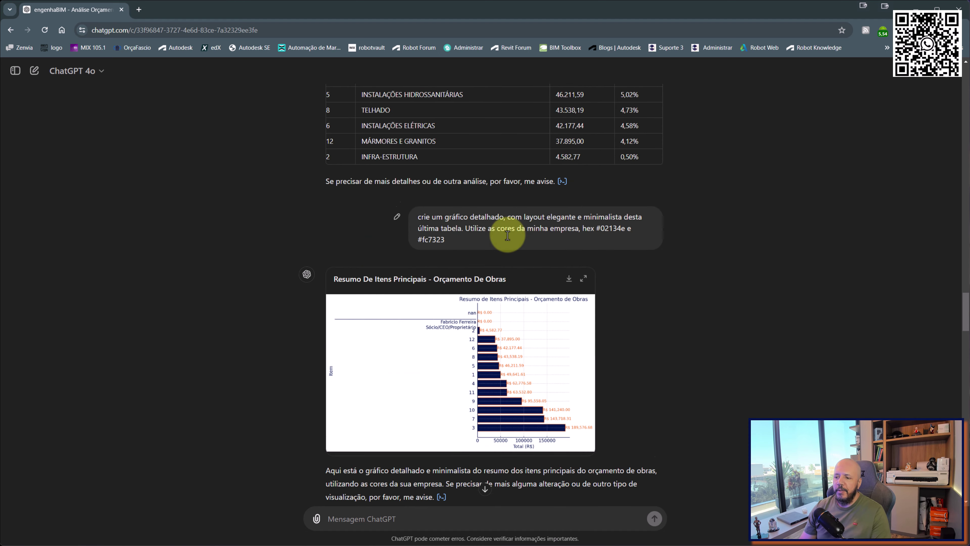
scroll(507, 236, "down", 2)
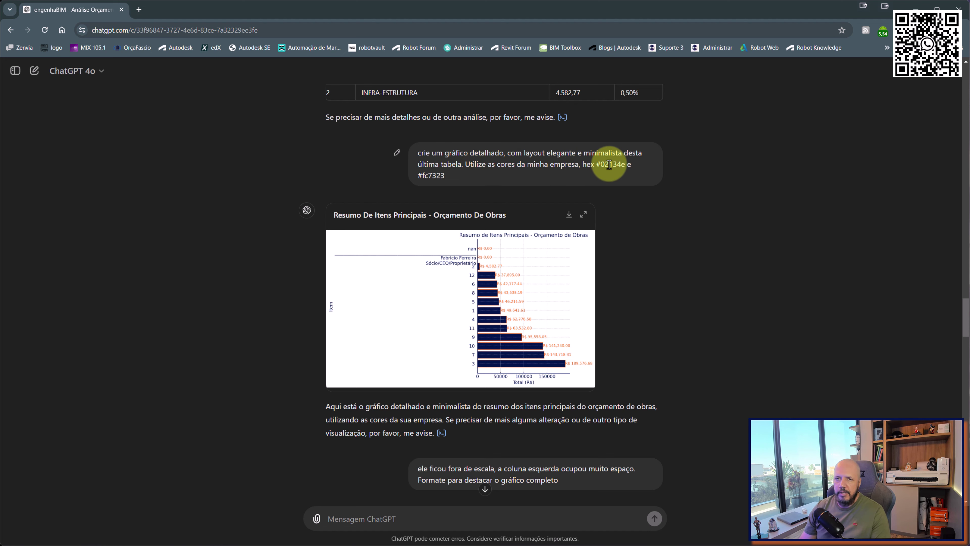
scroll(554, 191, "down", 2)
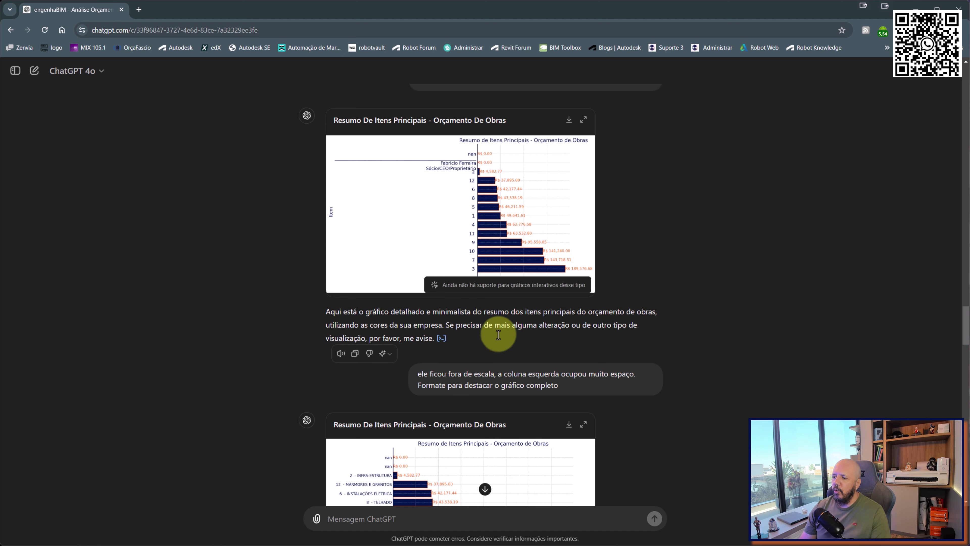
left_click_drag(420, 375, 477, 374)
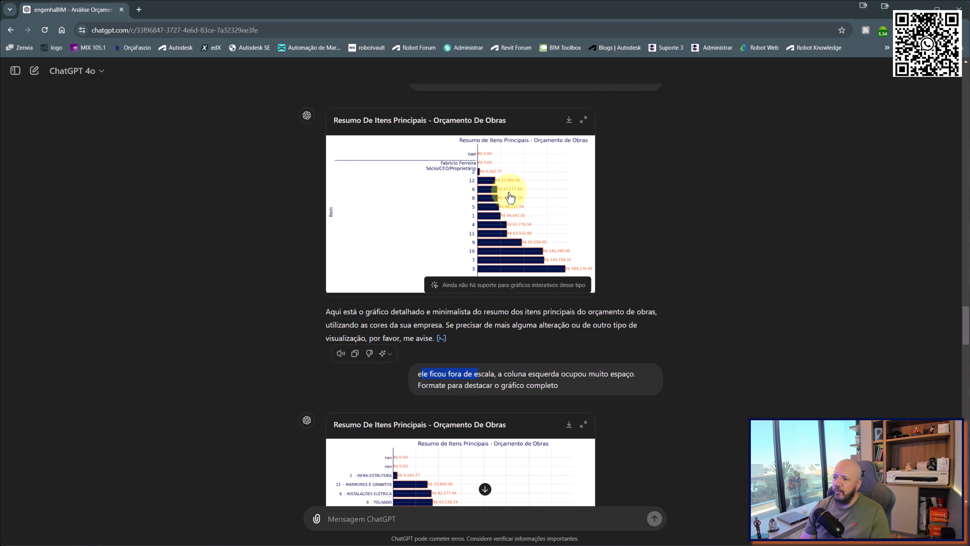
scroll(589, 214, "down", 3)
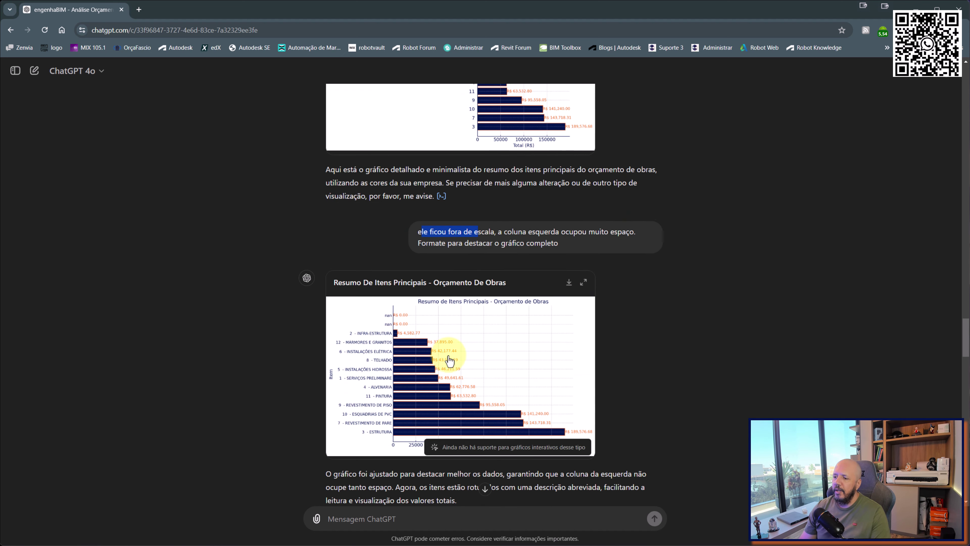
Examine the rescaled Resumo de Itens Principais chart enlarged, and the revised version that excludes the zero-value items
left_click(584, 282)
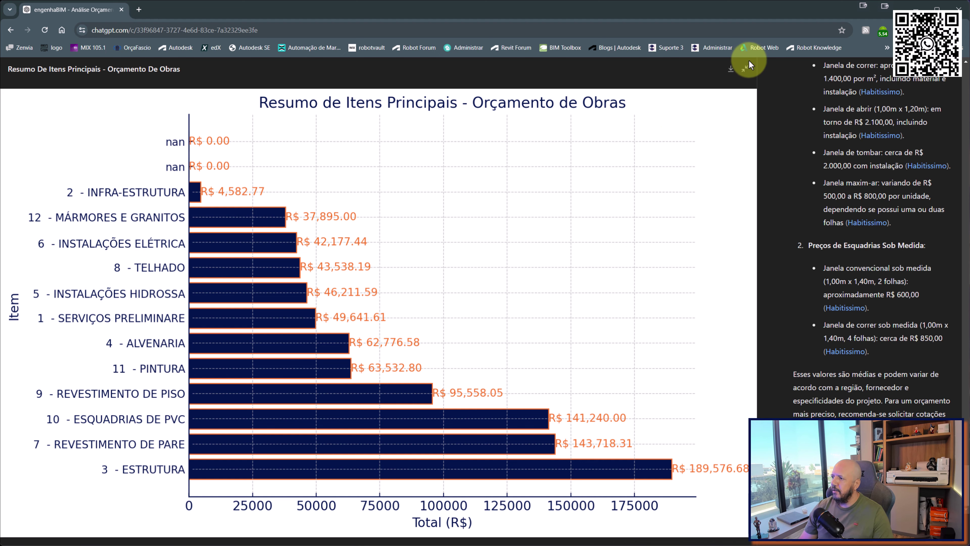
left_click(745, 69)
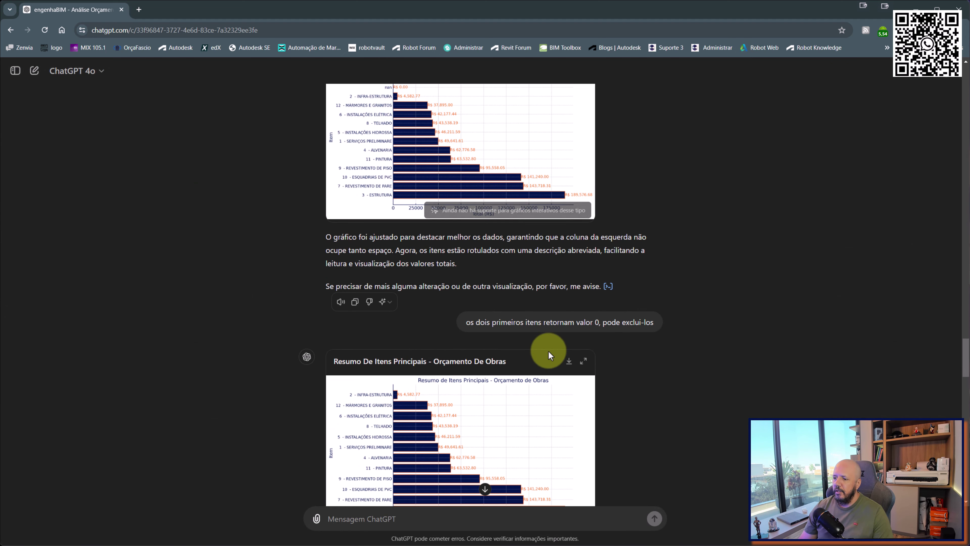
scroll(420, 378, "down", 3)
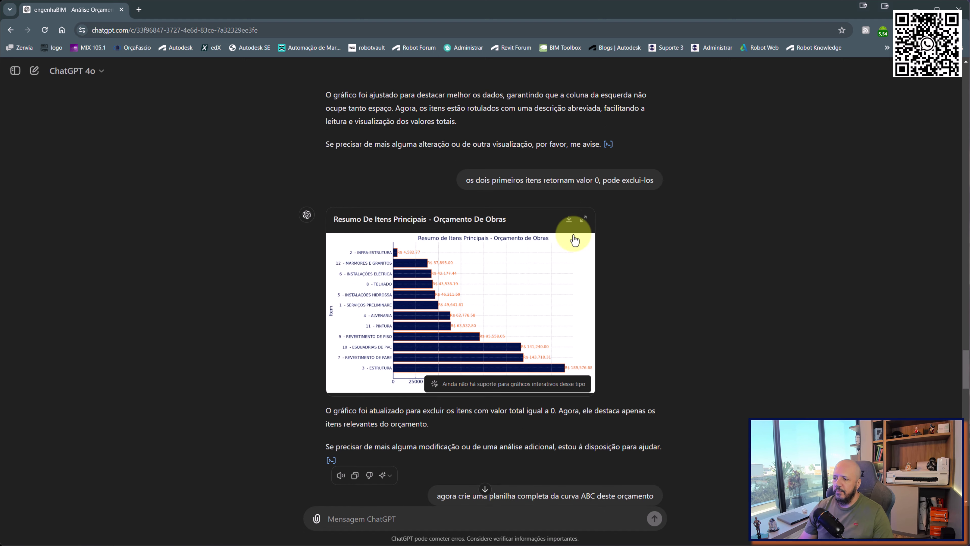
left_click(583, 219)
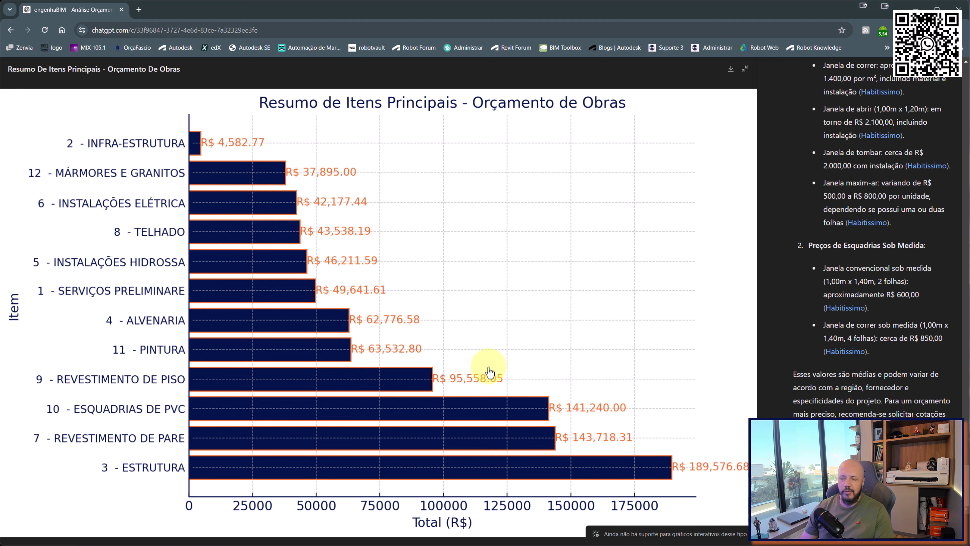
left_click(745, 69)
Examine the enlarged Curva ABC Do Orçamento table, including its accumulated percentage and Classe columns down to the class B rows
scroll(561, 221, "down", 4)
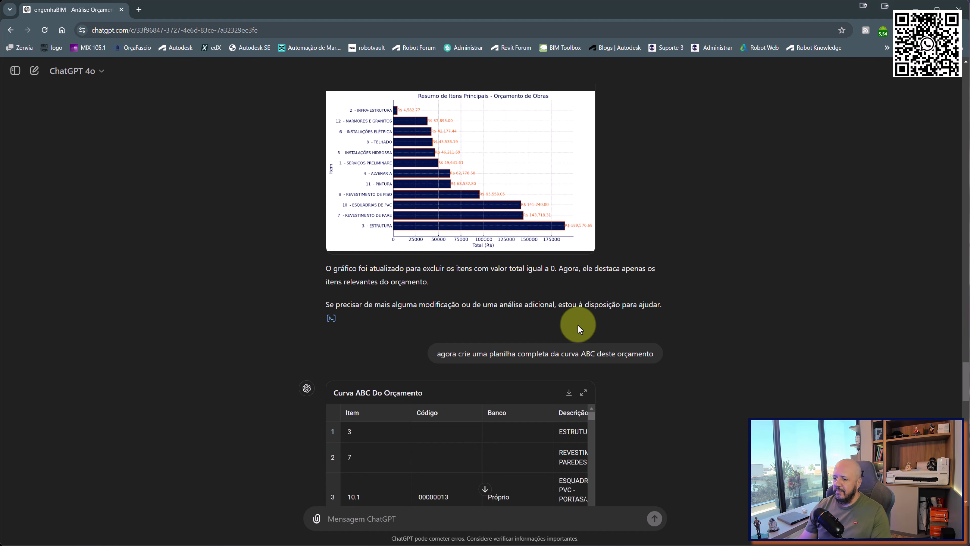
scroll(581, 230, "down", 6)
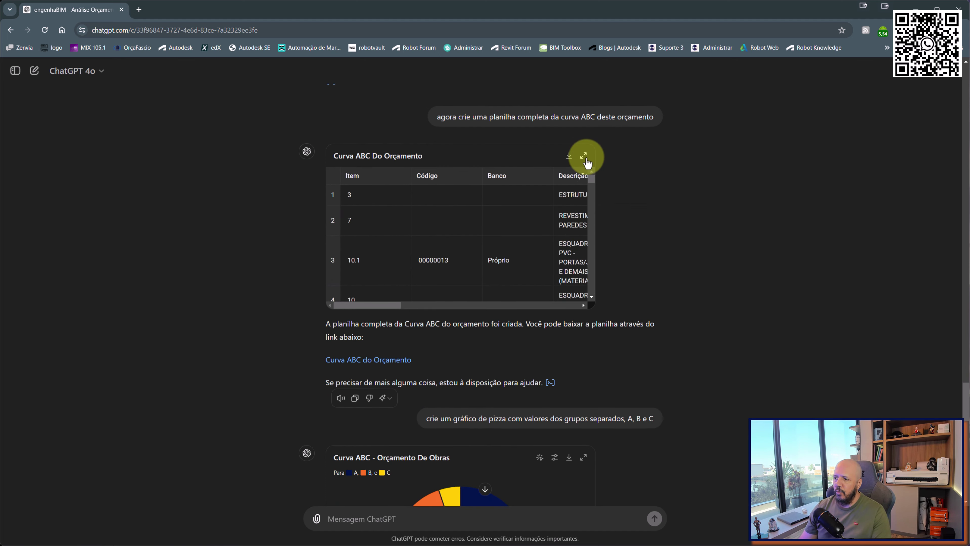
left_click(584, 156)
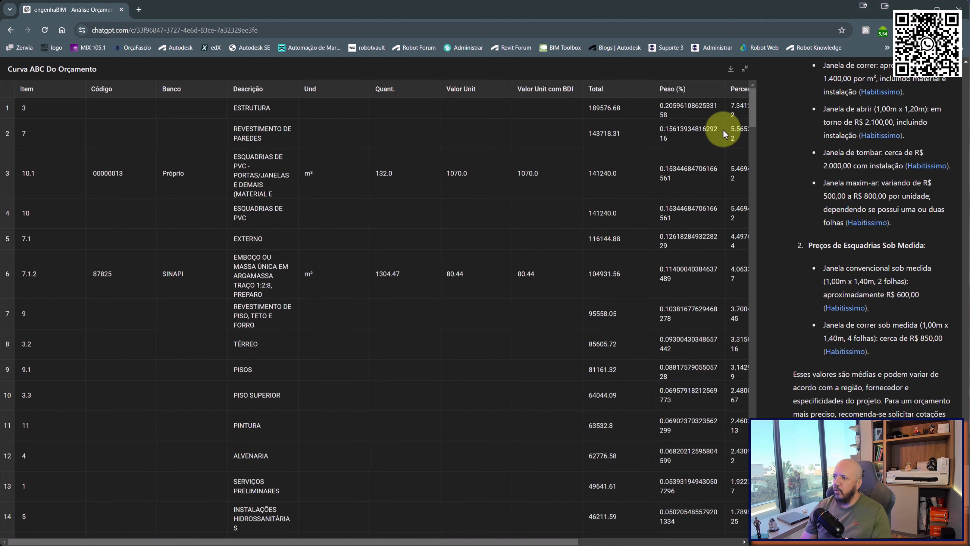
left_click_drag(430, 531, 680, 519)
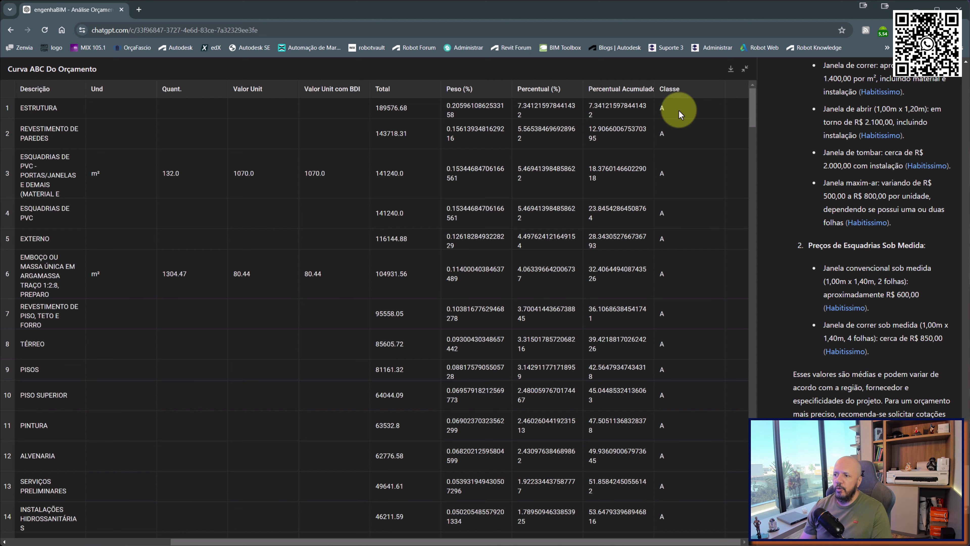
scroll(678, 110, "down", 10)
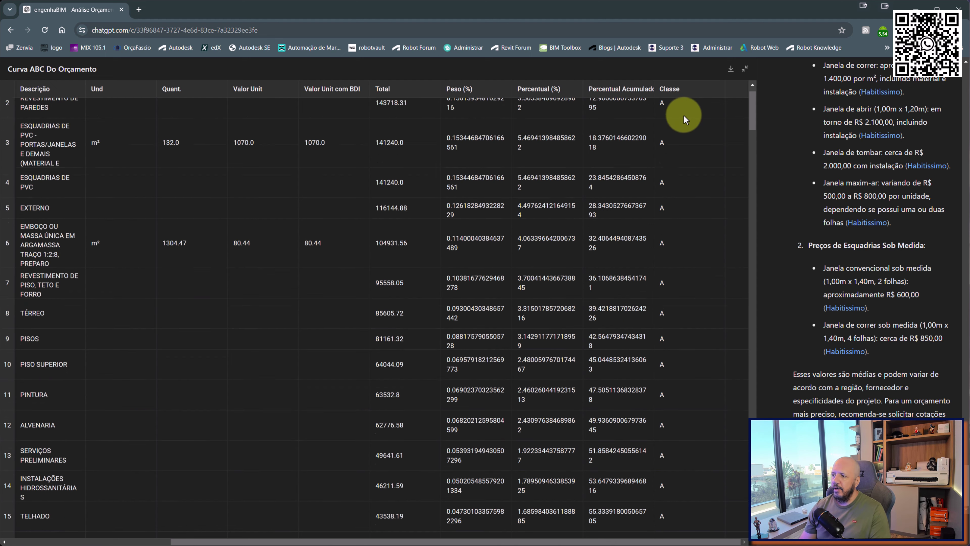
scroll(684, 120, "down", 14)
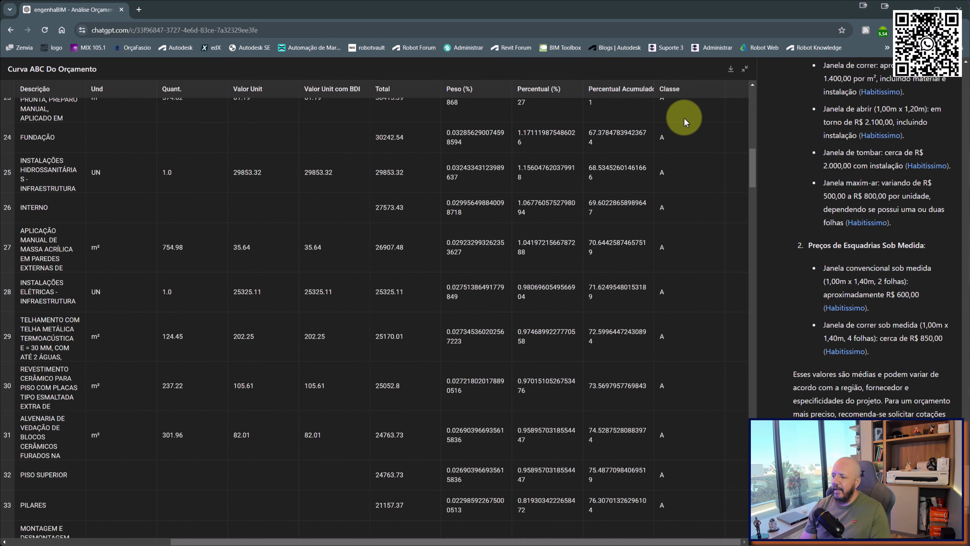
scroll(689, 133, "down", 9)
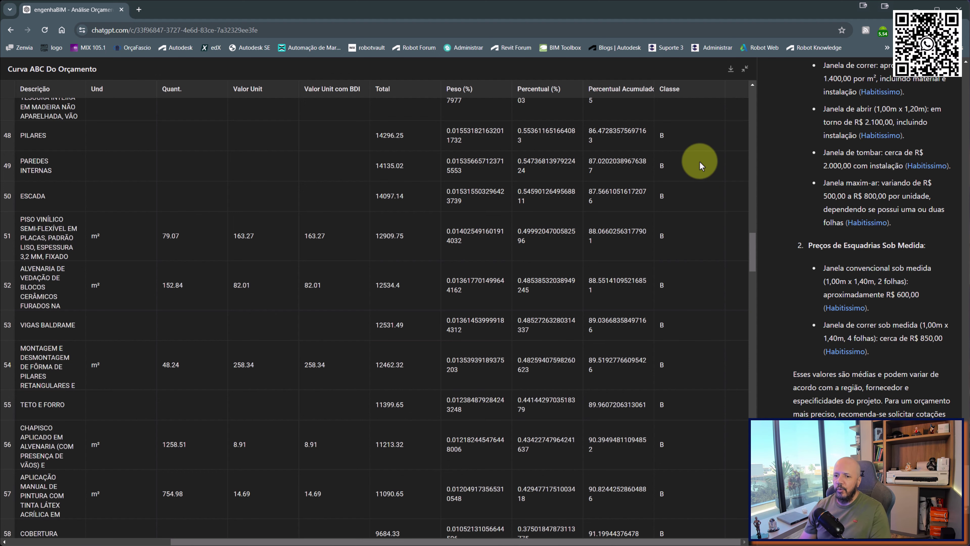
left_click(745, 69)
Review the prompt for a pie chart of groups A, B and C and the resulting Curva ABC chart
scroll(412, 264, "down", 4)
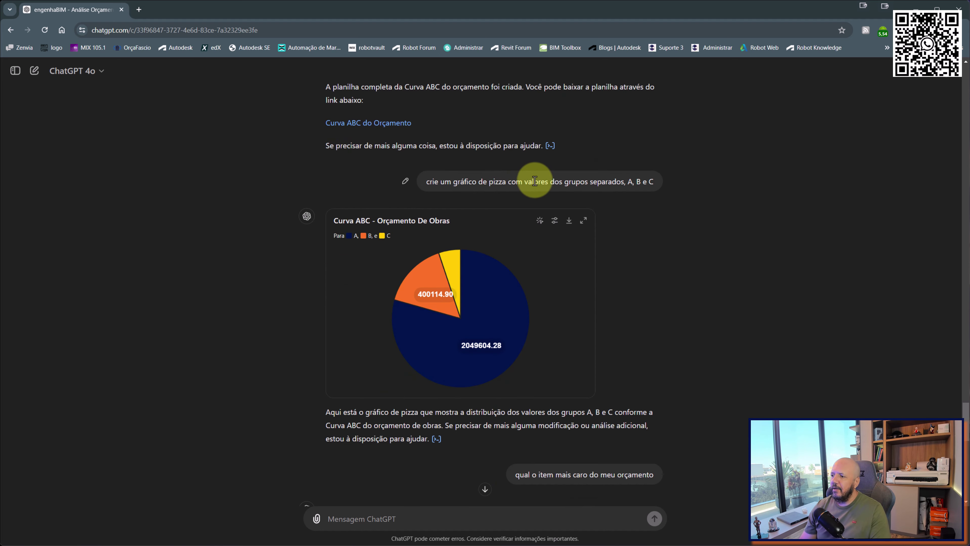
scroll(556, 214, "down", 4)
scroll(556, 216, "up", 3)
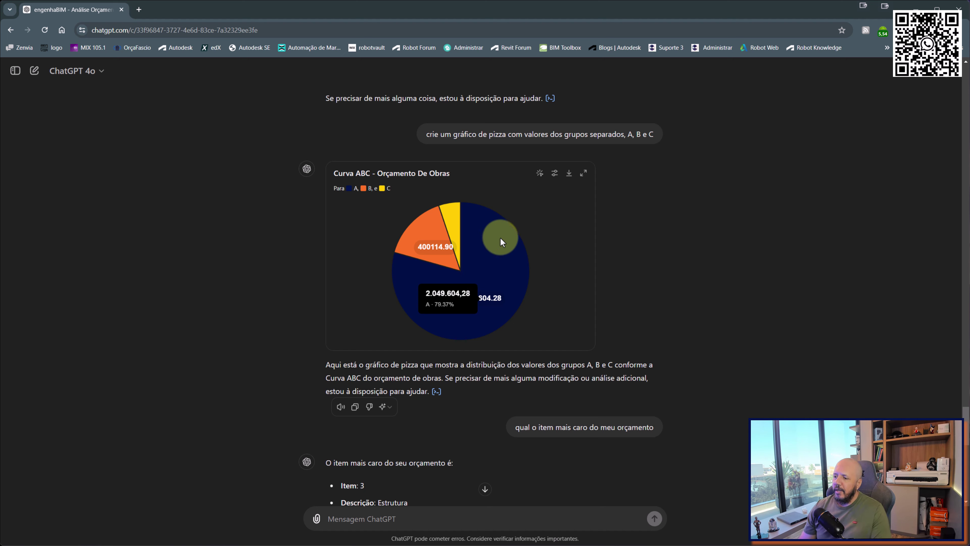
Return to the enlarged ABC table and check Percentual Acumulado where class A changes to B, selecting the Classe cell in row 37
scroll(535, 266, "up", 8)
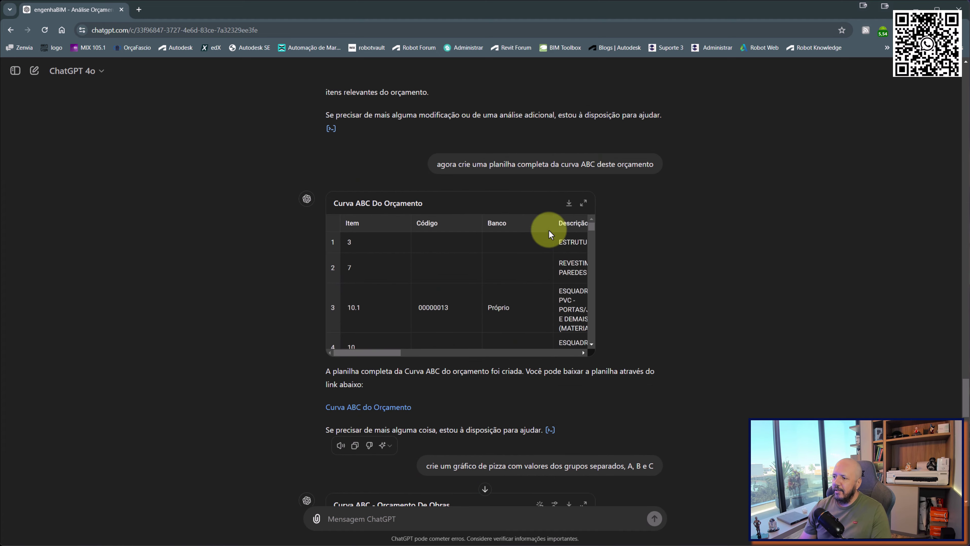
left_click(584, 203)
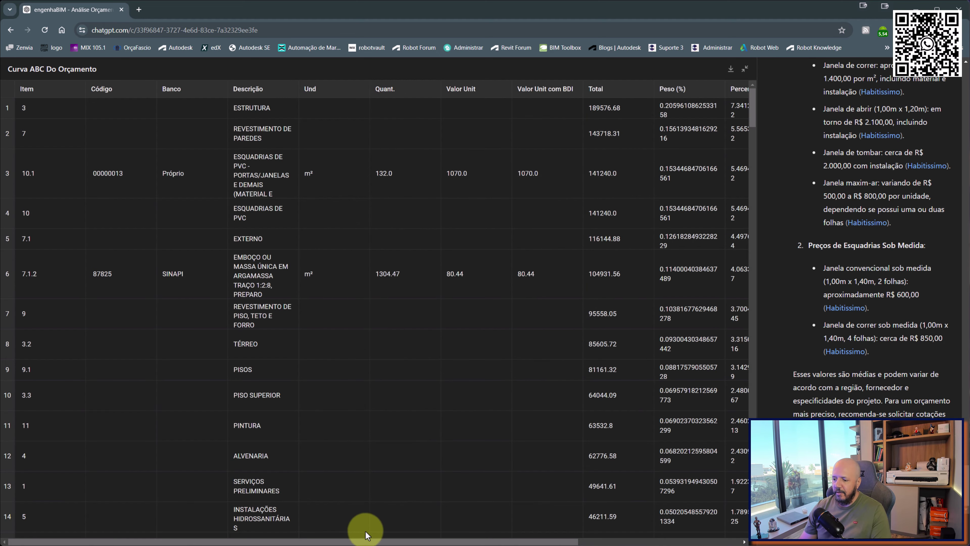
left_click_drag(365, 533, 527, 531)
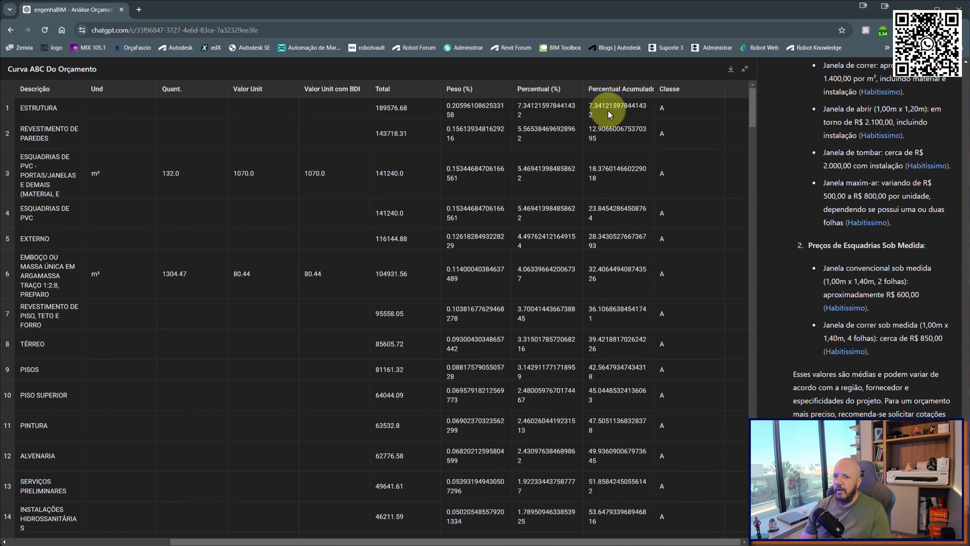
left_click_drag(750, 114, 752, 196)
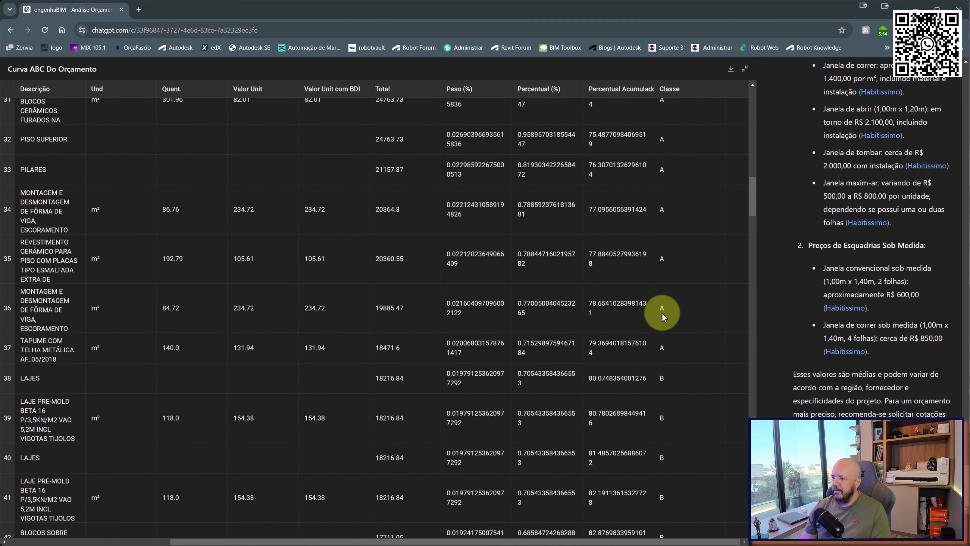
left_click(657, 360)
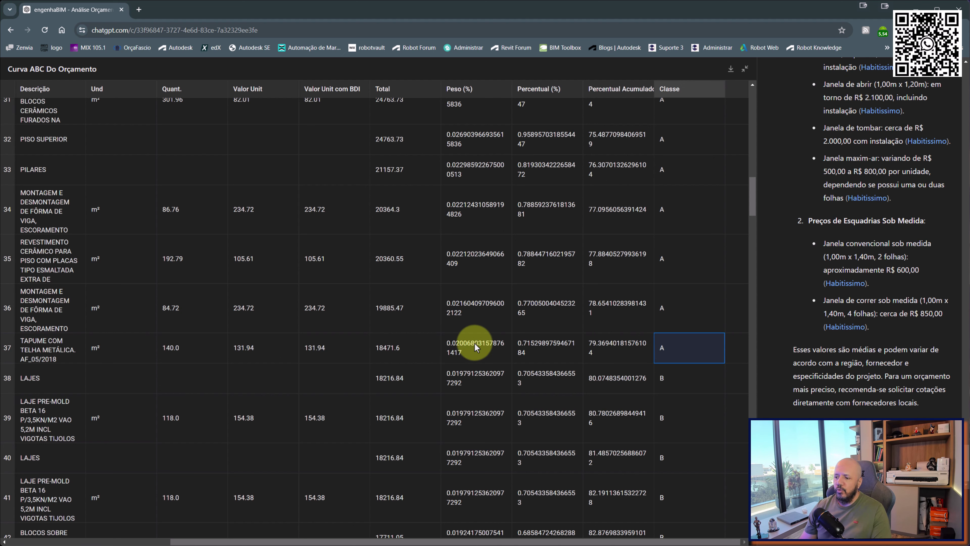
left_click(740, 69)
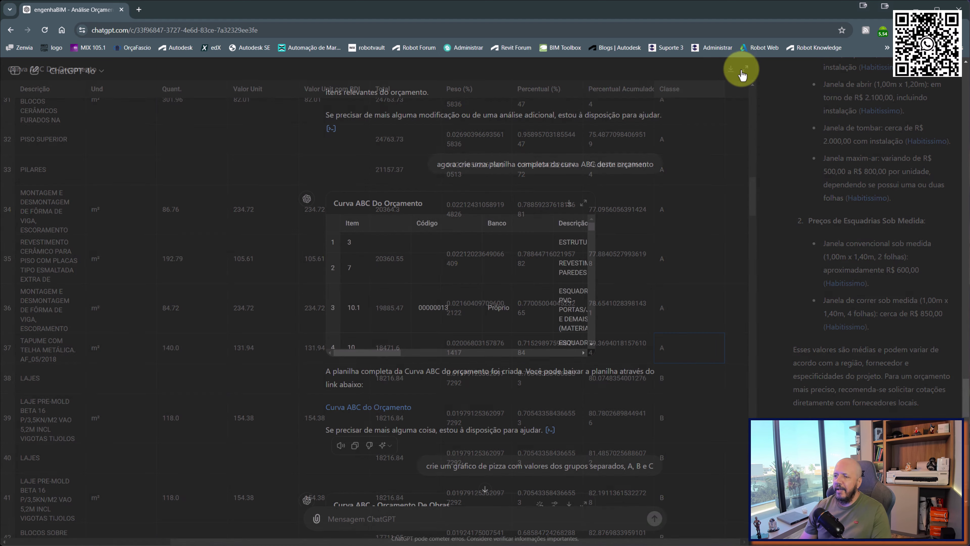
Inspect the values and percentages of the A, B and C slices in the Curva ABC pie chart
scroll(589, 331, "down", 3)
scroll(701, 321, "down", 9)
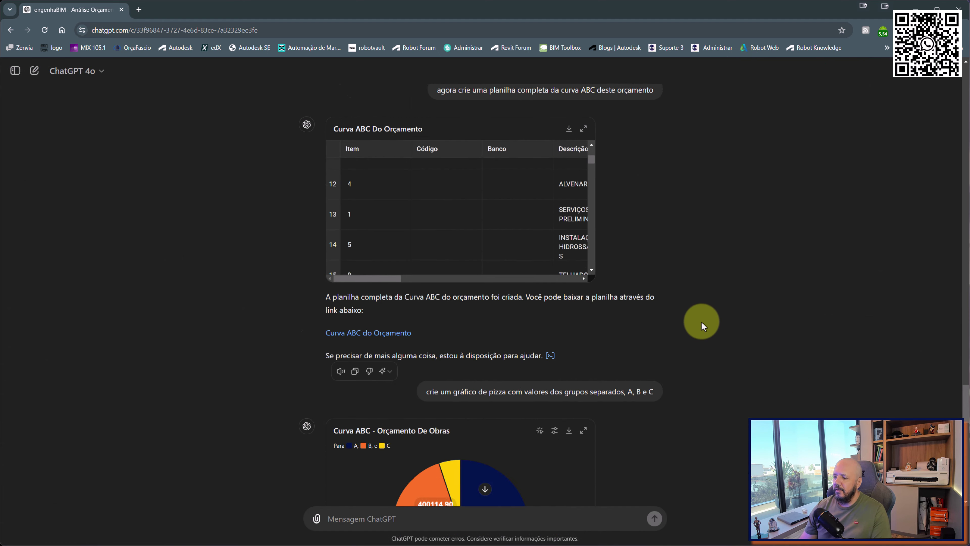
mouse_move(490, 274)
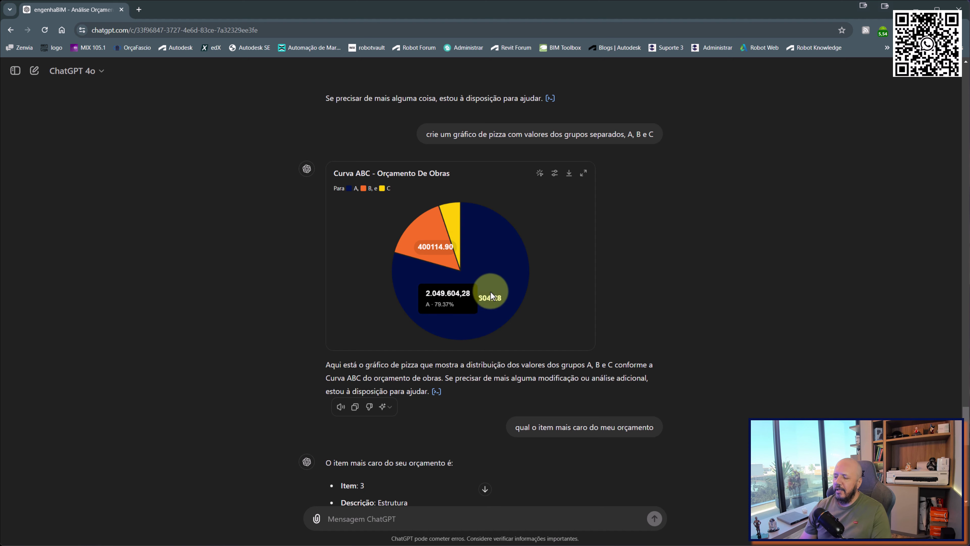
mouse_move(428, 243)
mouse_move(453, 215)
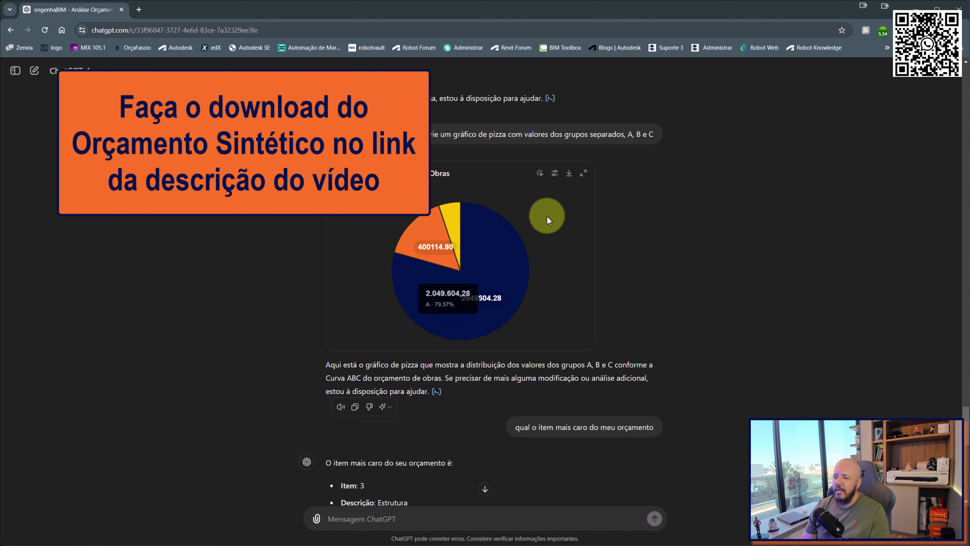
Review the answers on the budget's most expensive item and sub-item, highlighting the item 3 details and the Esquadrias de PVC description
scroll(550, 217, "down", 4)
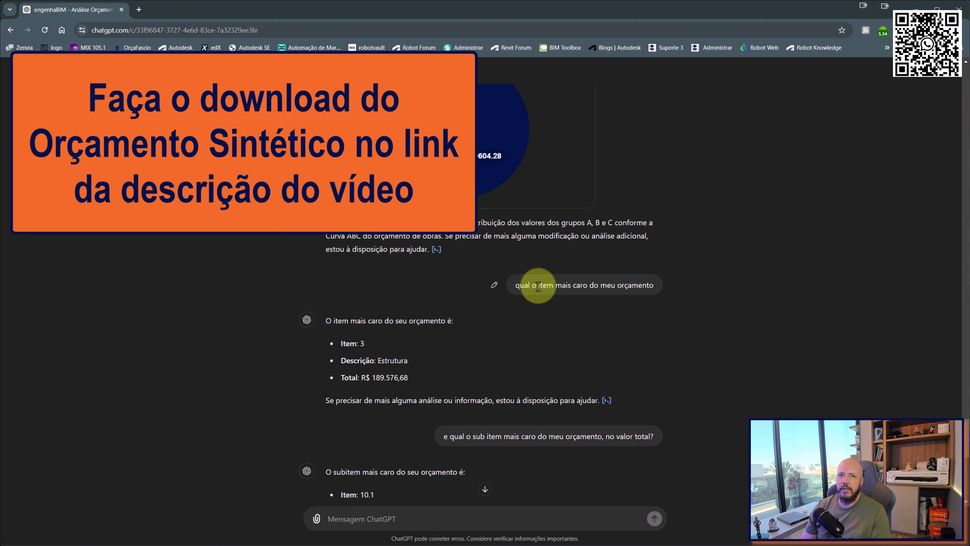
left_click_drag(359, 321, 385, 364)
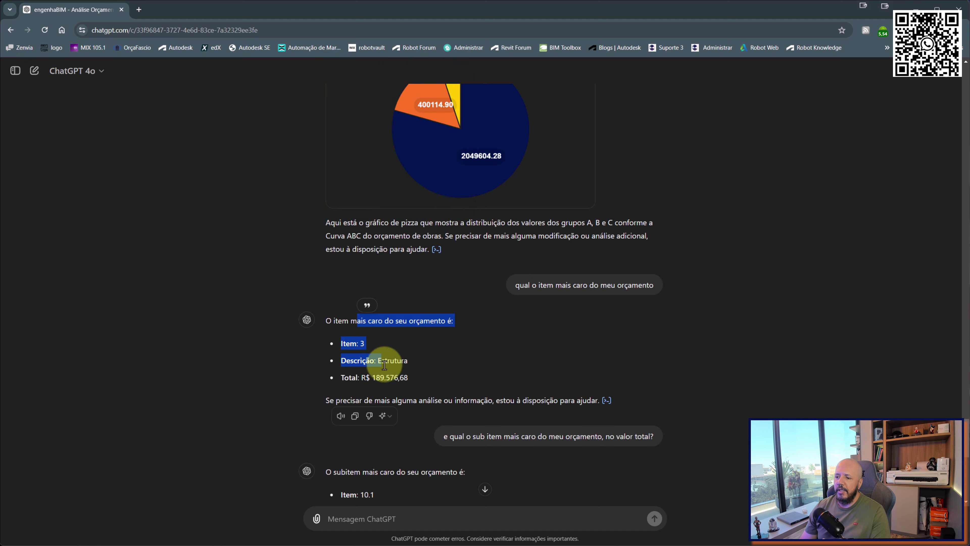
left_click(396, 363)
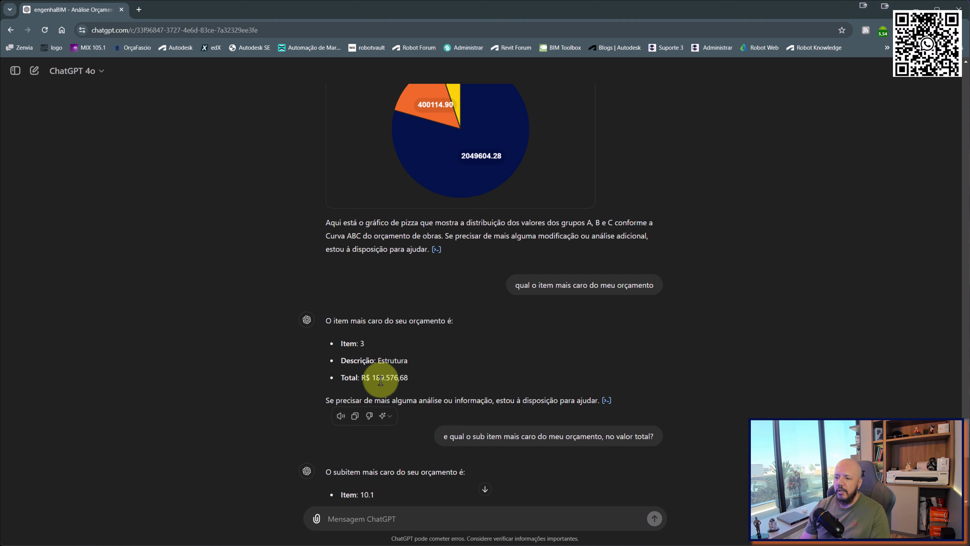
scroll(502, 317, "down", 3)
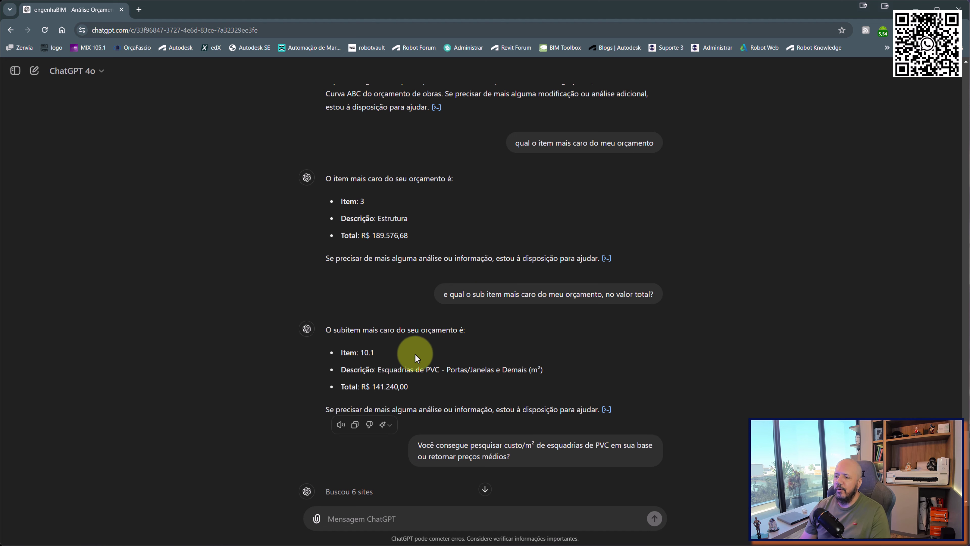
left_click_drag(377, 369, 507, 371)
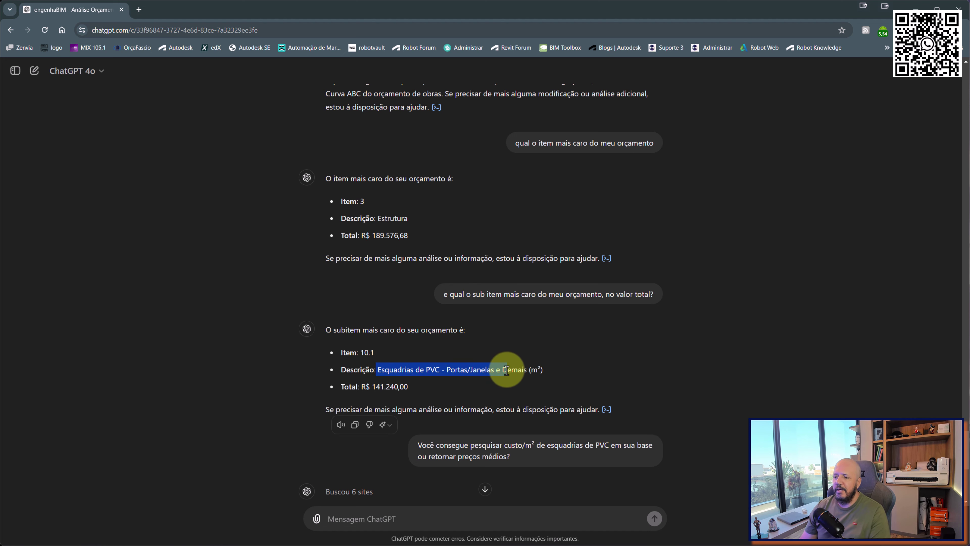
left_click(396, 384)
Read the researched average prices for PVC frames, highlighting the sliding window's price per m²
scroll(510, 340, "down", 5)
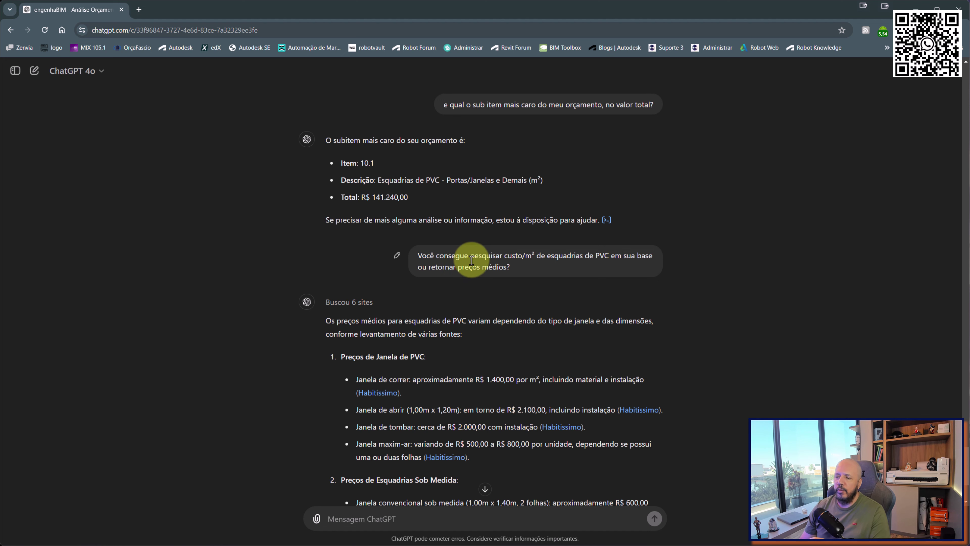
scroll(513, 262, "down", 2)
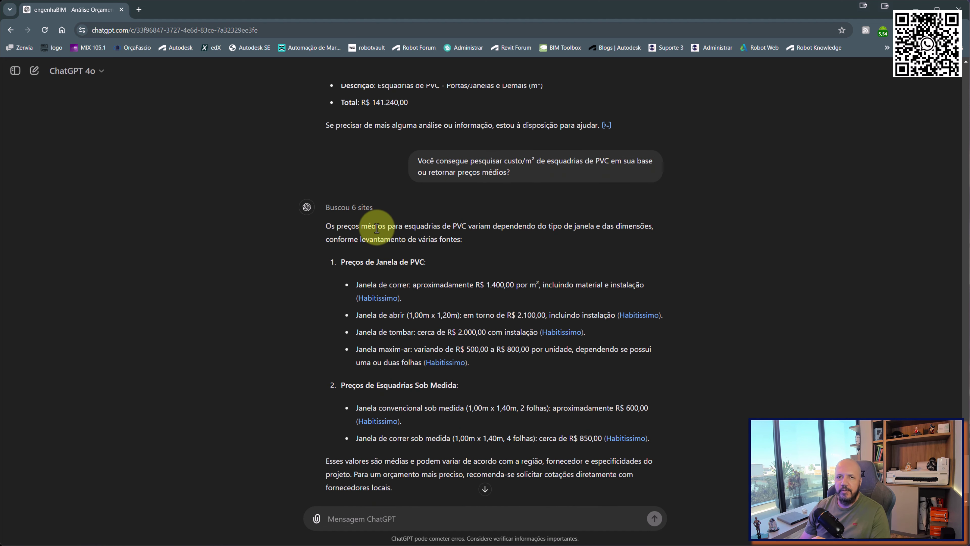
left_click_drag(480, 285, 540, 285)
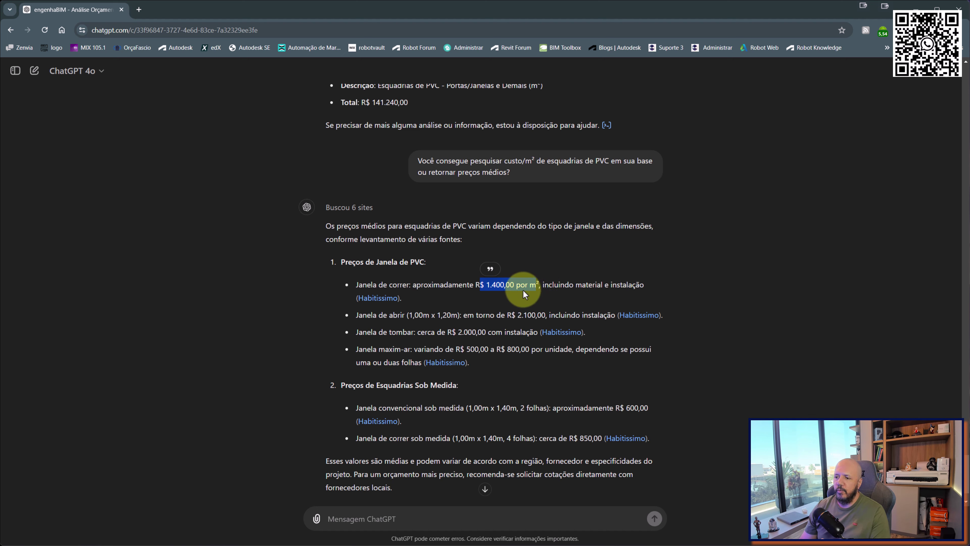
left_click(417, 266)
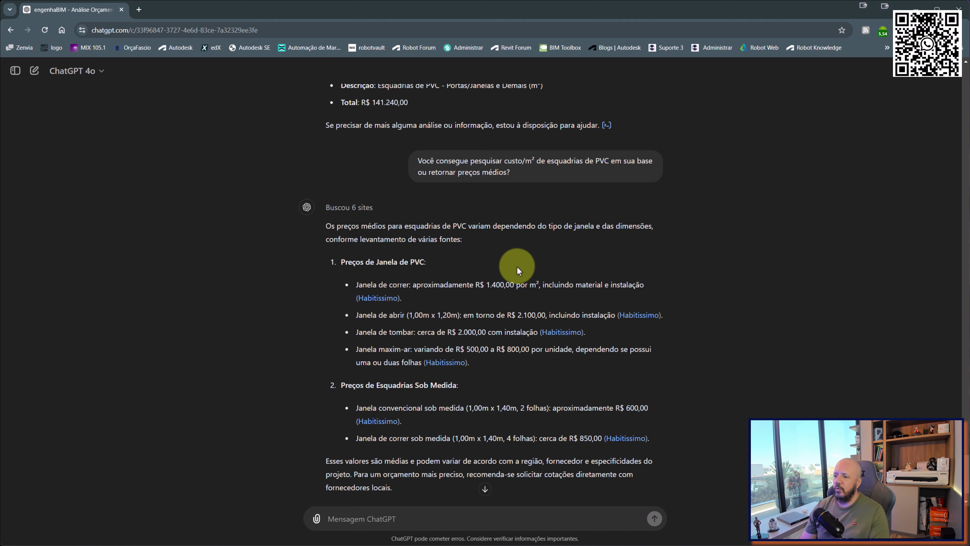
scroll(530, 265, "down", 1)
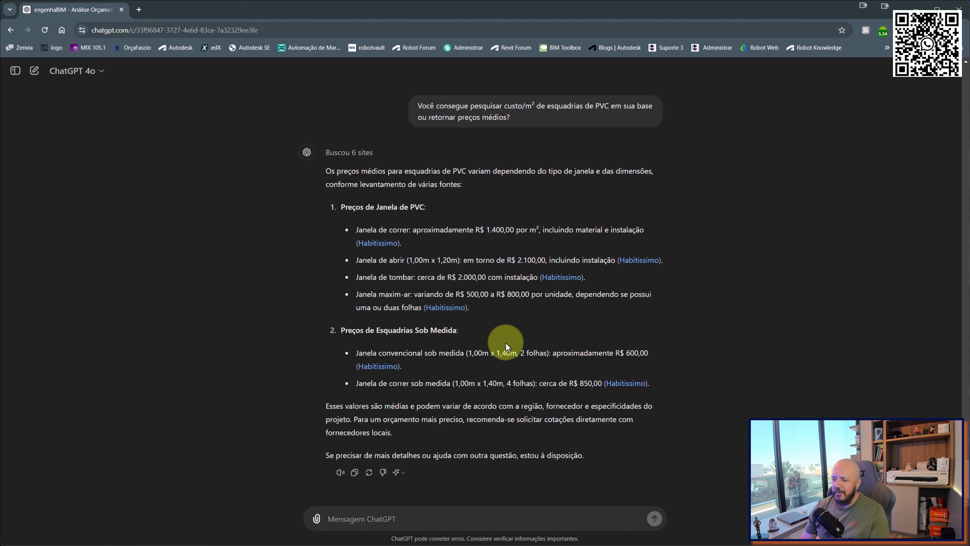
scroll(520, 306, "up", 2)
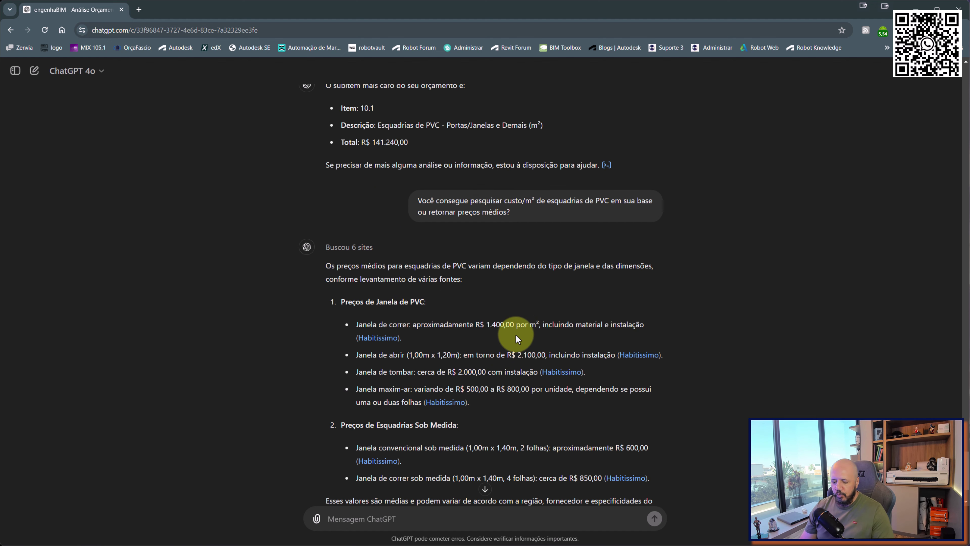
Switch to Excel and open the recent workbook [ORÇABIM FINAL] ORÇAMENTO OBRA - Orçamento Sintético.xlsx
key("super")
type("excel")
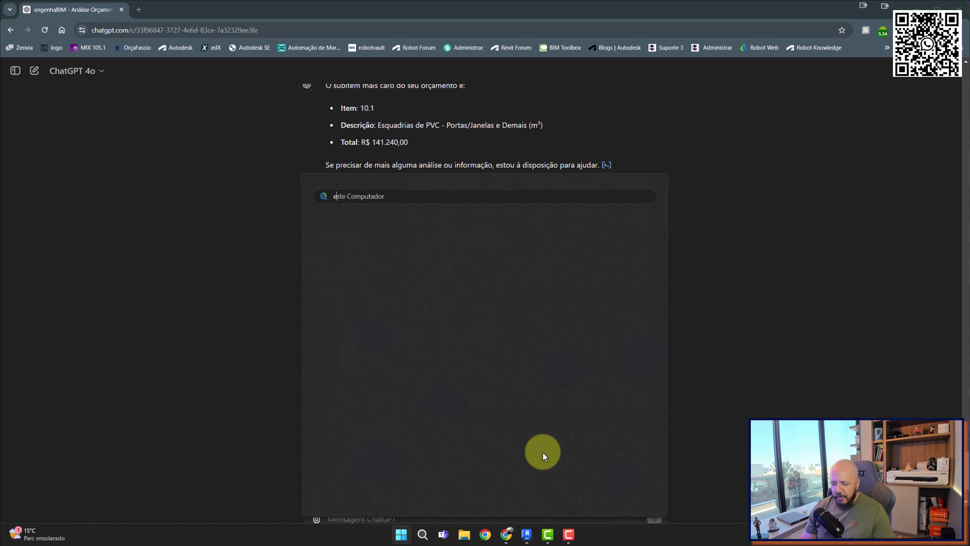
key("Return")
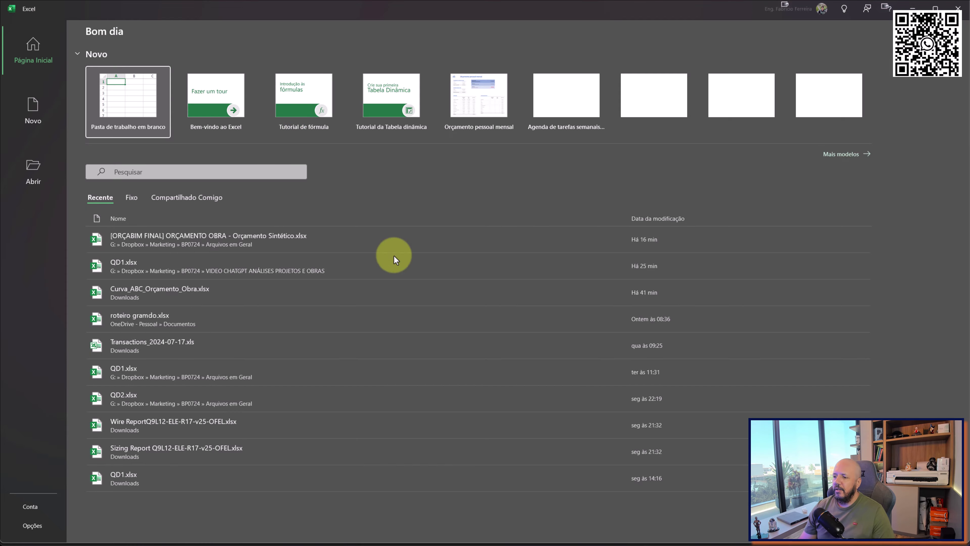
left_click(223, 238)
left_click(388, 226)
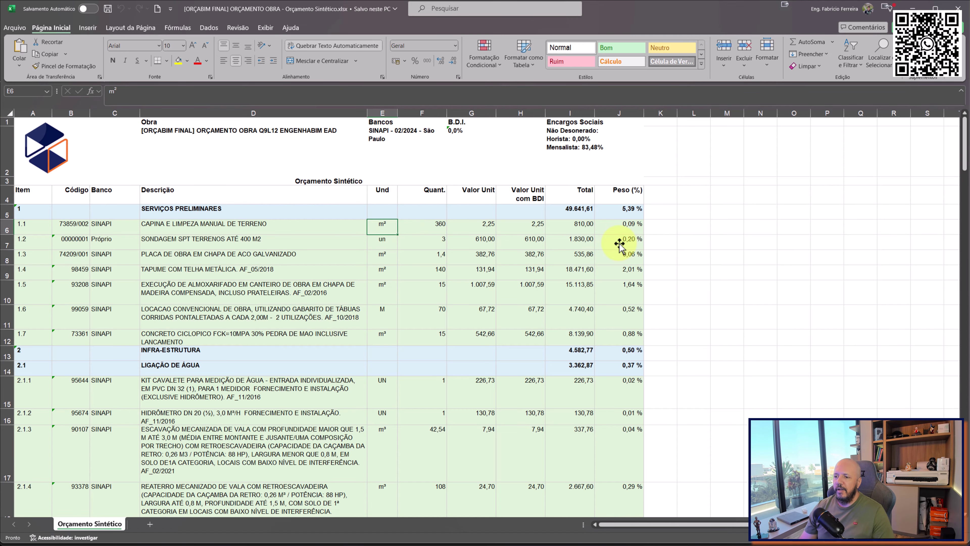
Check the Peso (%) column of the Orçamento Sintético sheet, selecting the weight of item 1.1
scroll(625, 184, "down", 1)
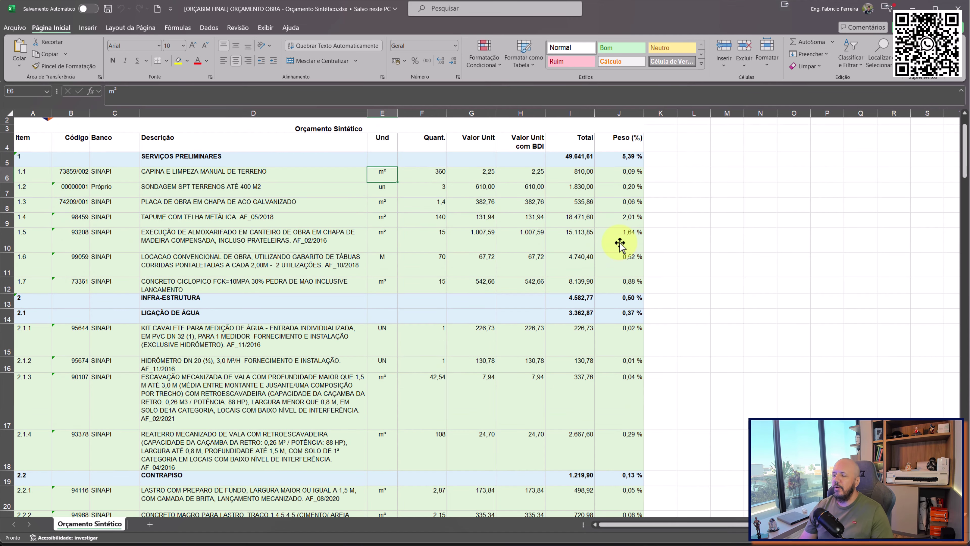
left_click(623, 171)
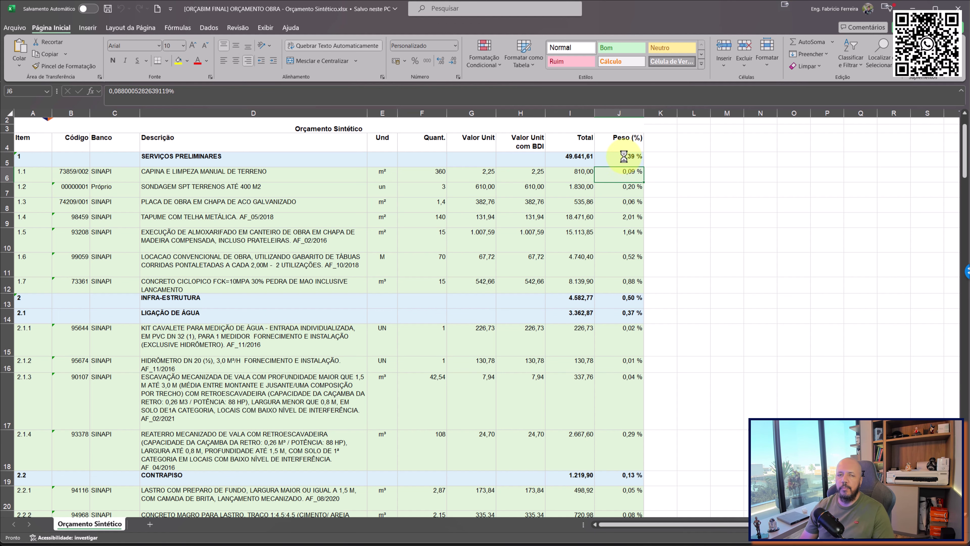
scroll(624, 156, "up", 1)
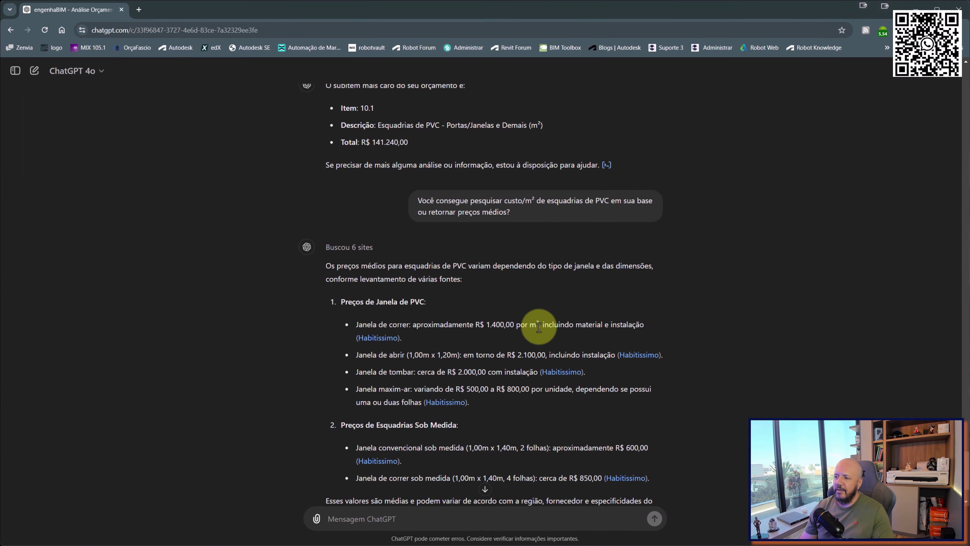
Review the ChatGPT conversation backwards from the PVC frame prices through the ABC pie chart and critical items to the initial budget prompt
scroll(537, 336, "up", 15)
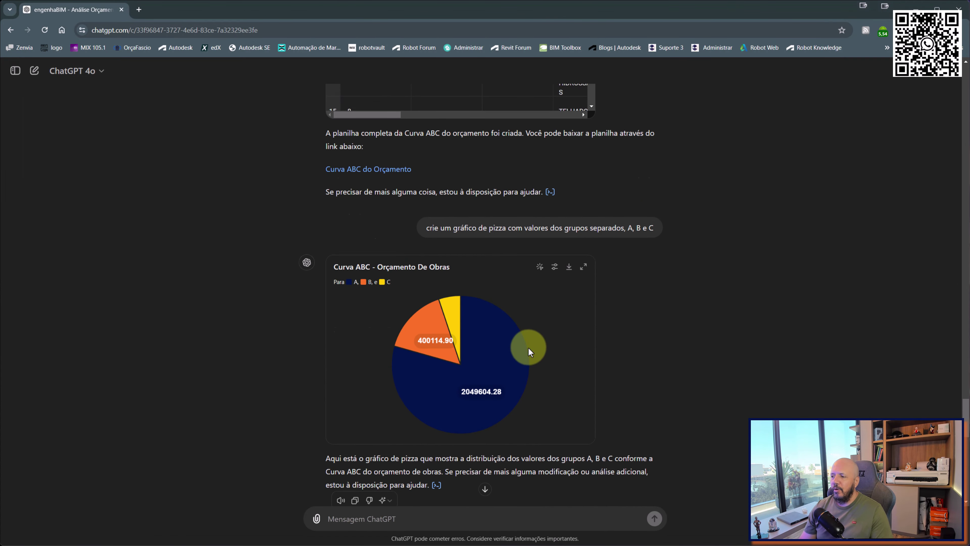
scroll(528, 348, "up", 20)
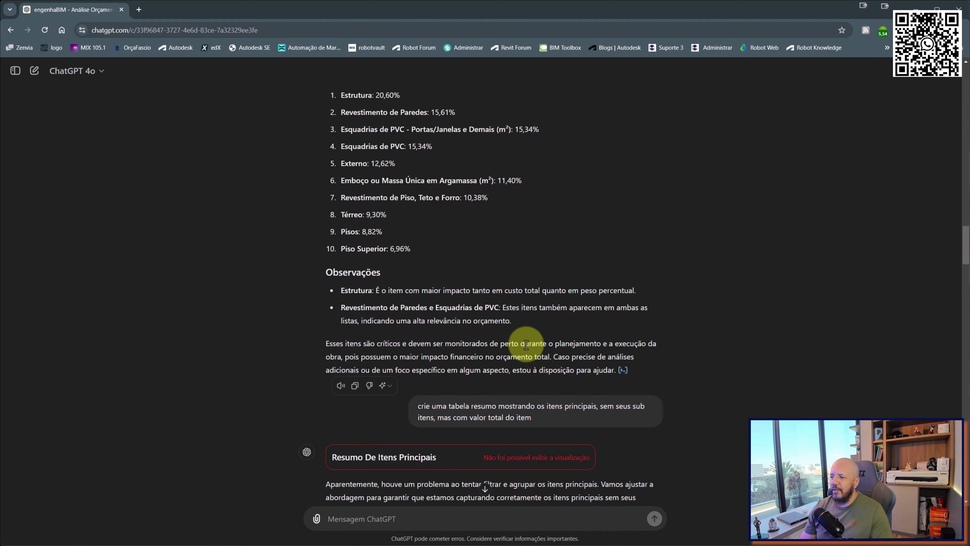
scroll(526, 345, "up", 8)
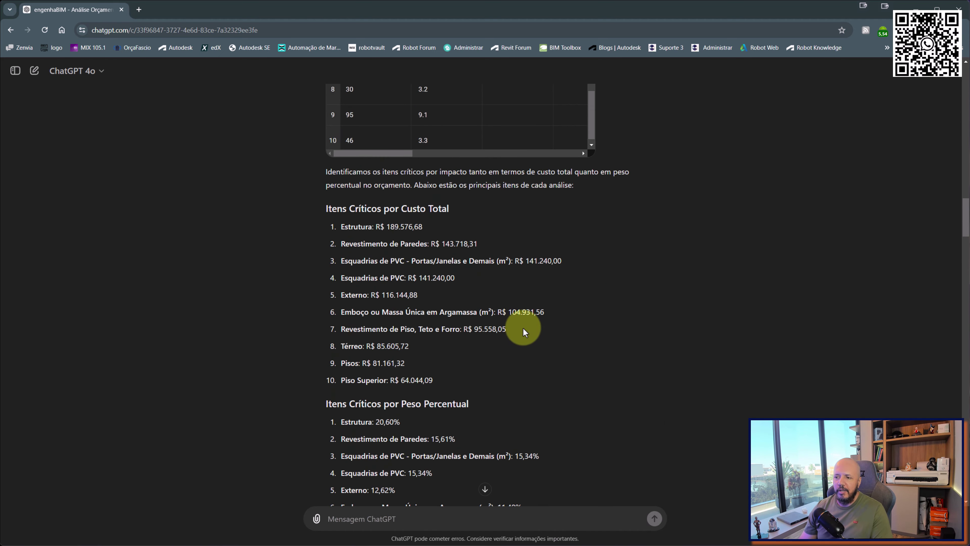
scroll(499, 321, "up", 18)
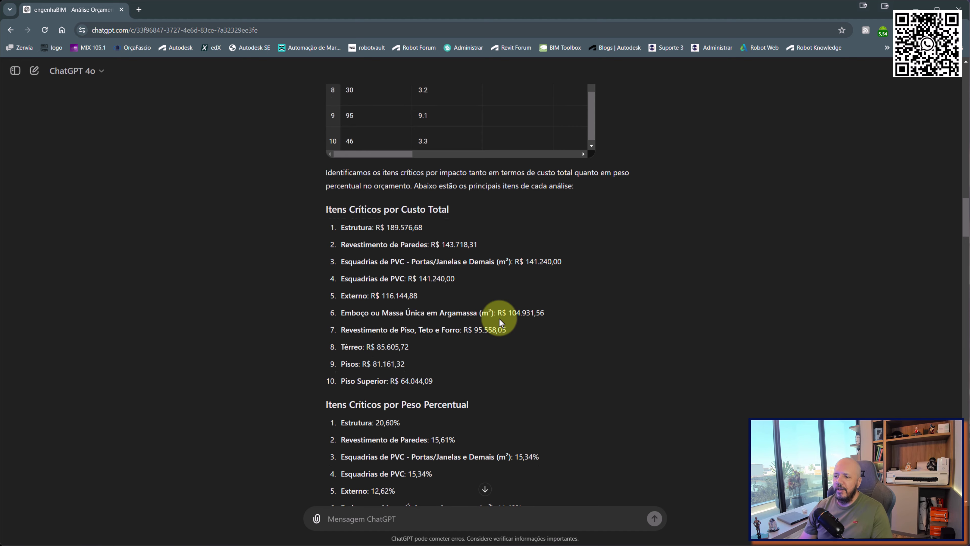
scroll(498, 324, "up", 9)
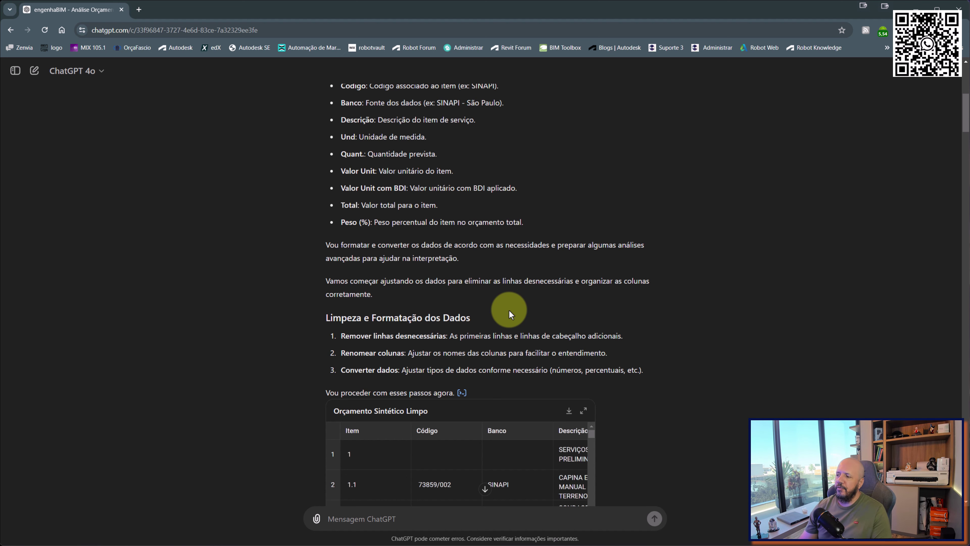
scroll(549, 262, "up", 8)
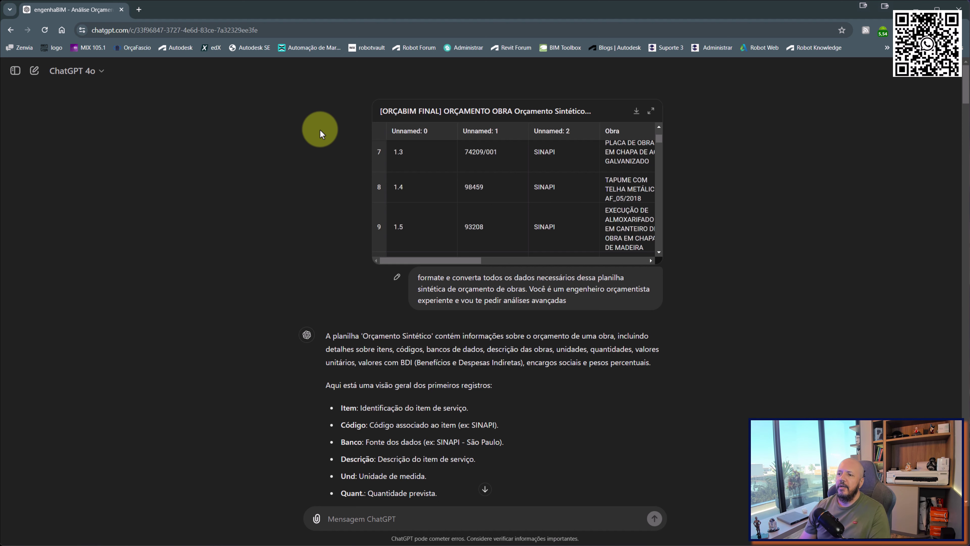
Examine the uploaded budget spreadsheet, the initial formatting prompt and the response's column overview, Orçamento Sintético Limpo table and suggested analyses
left_click_drag(320, 129, 379, 189)
left_click(694, 195)
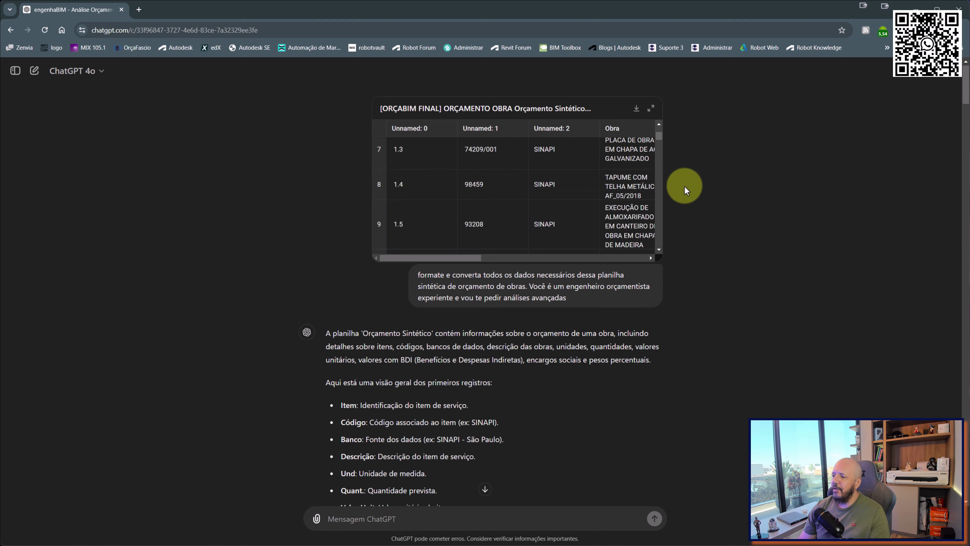
scroll(684, 189, "down", 6)
scroll(678, 198, "down", 7)
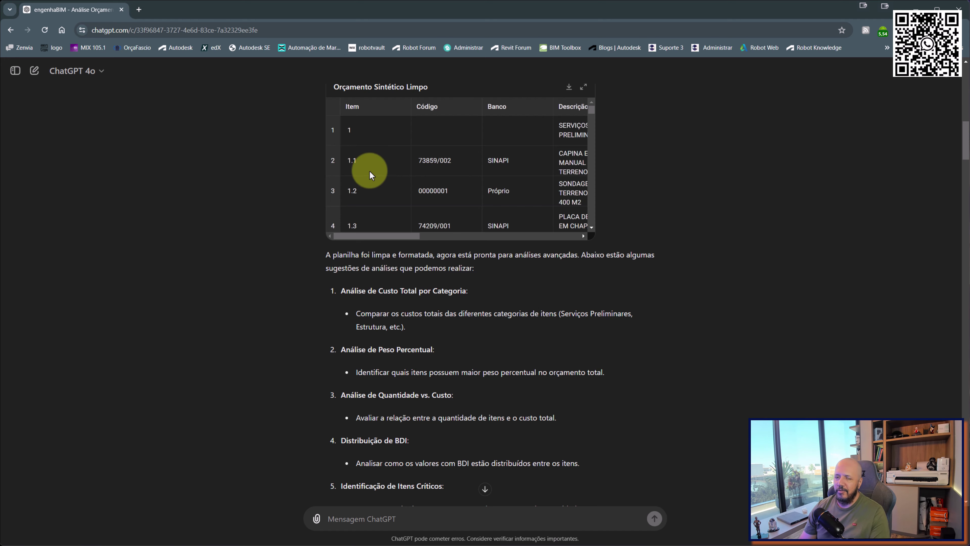
scroll(570, 325, "up", 14)
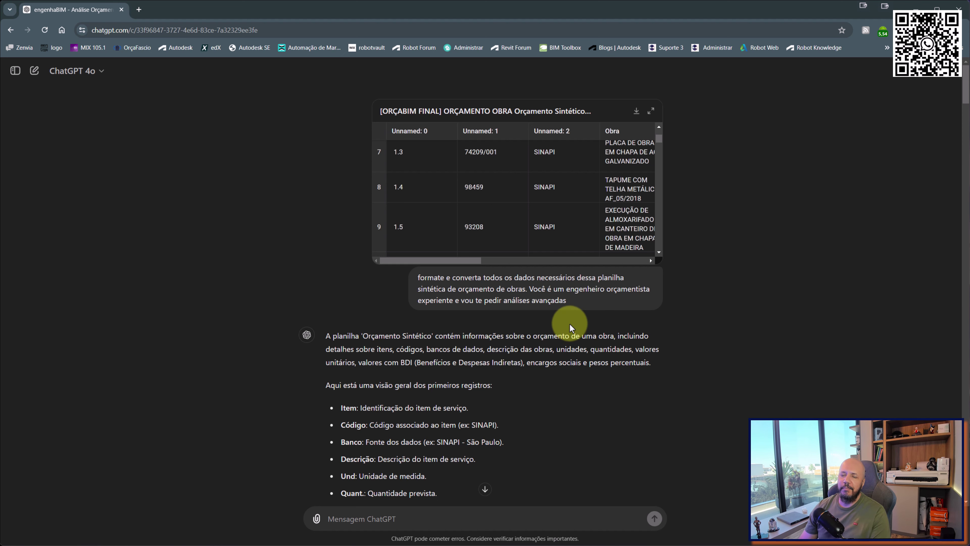
scroll(571, 326, "down", 3)
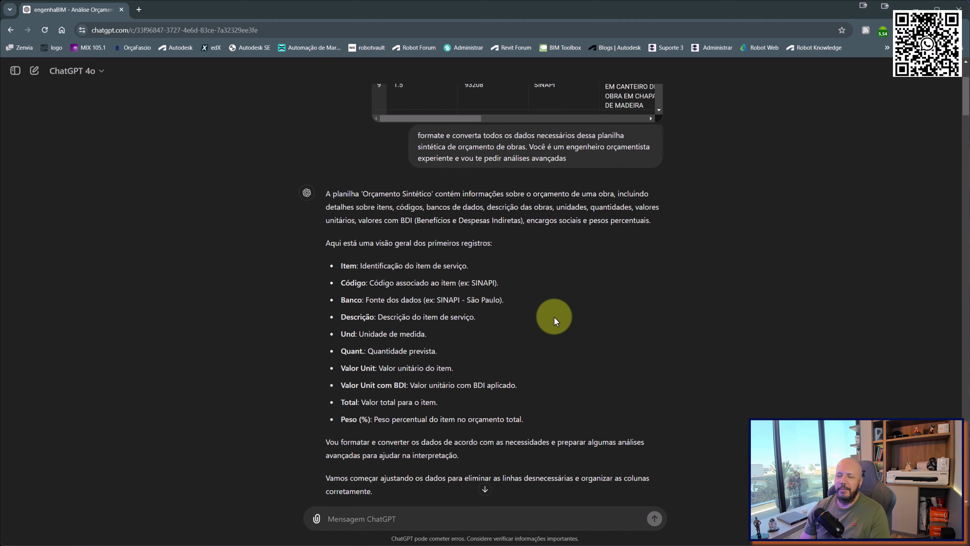